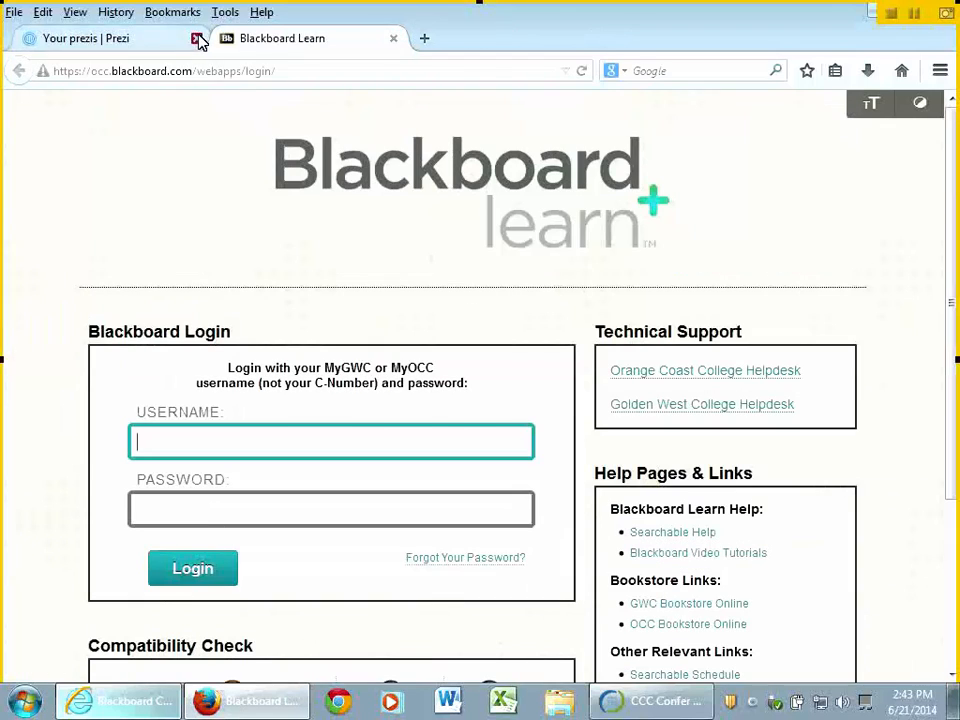
- Close the 'Your prezis | Prezi' tab so only the Blackboard Learn login page remains
click(197, 38)
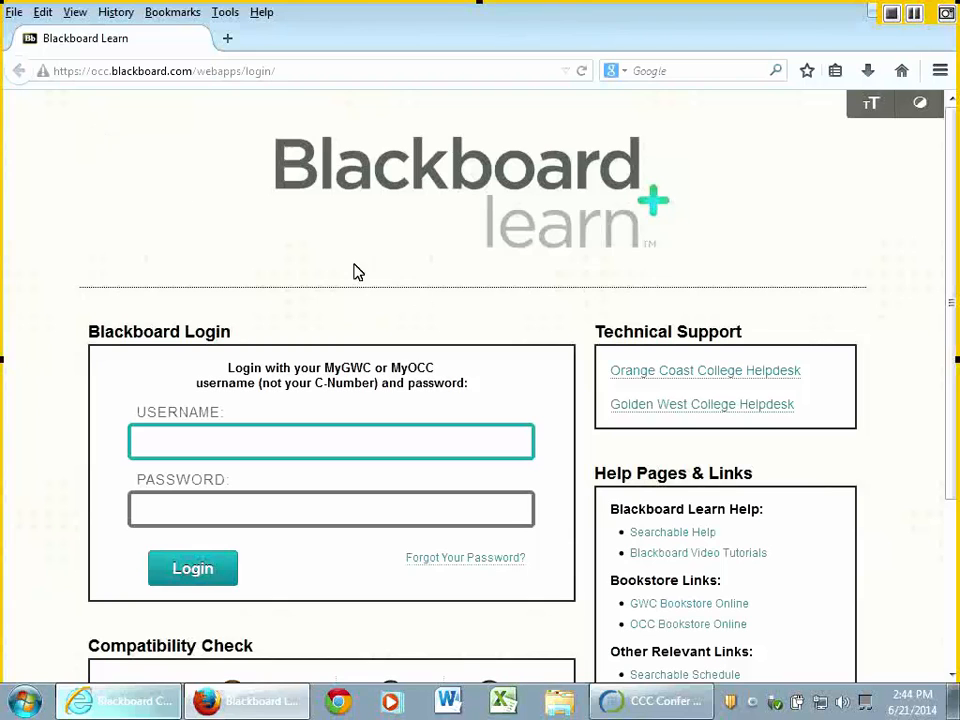
- Show the Blackboard installation details from the login page footer
scroll(778, 441, down, 4)
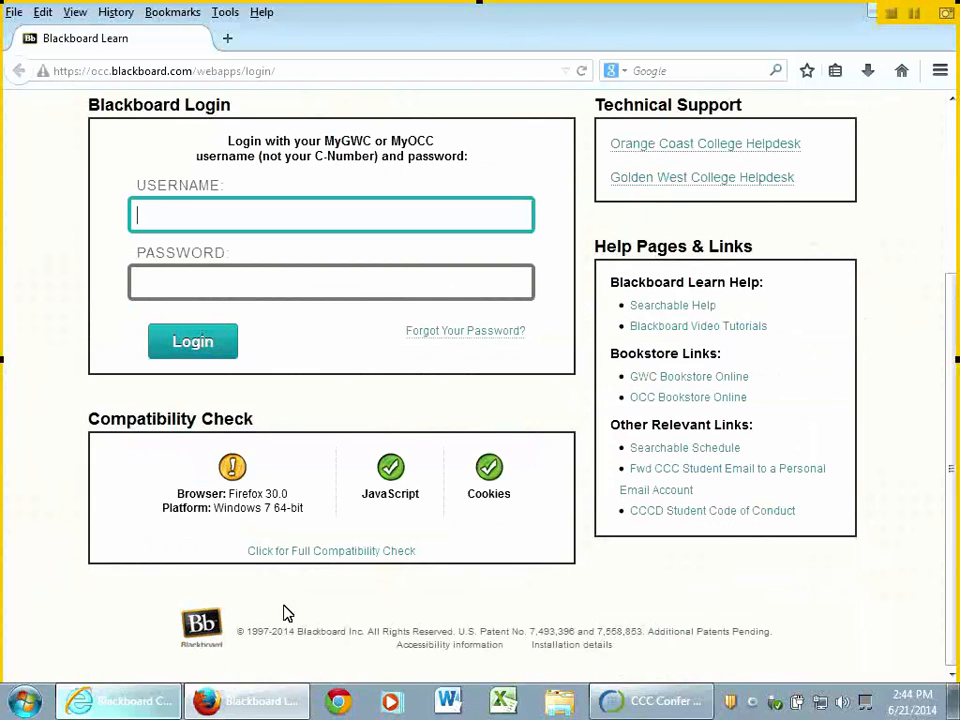
click(555, 646)
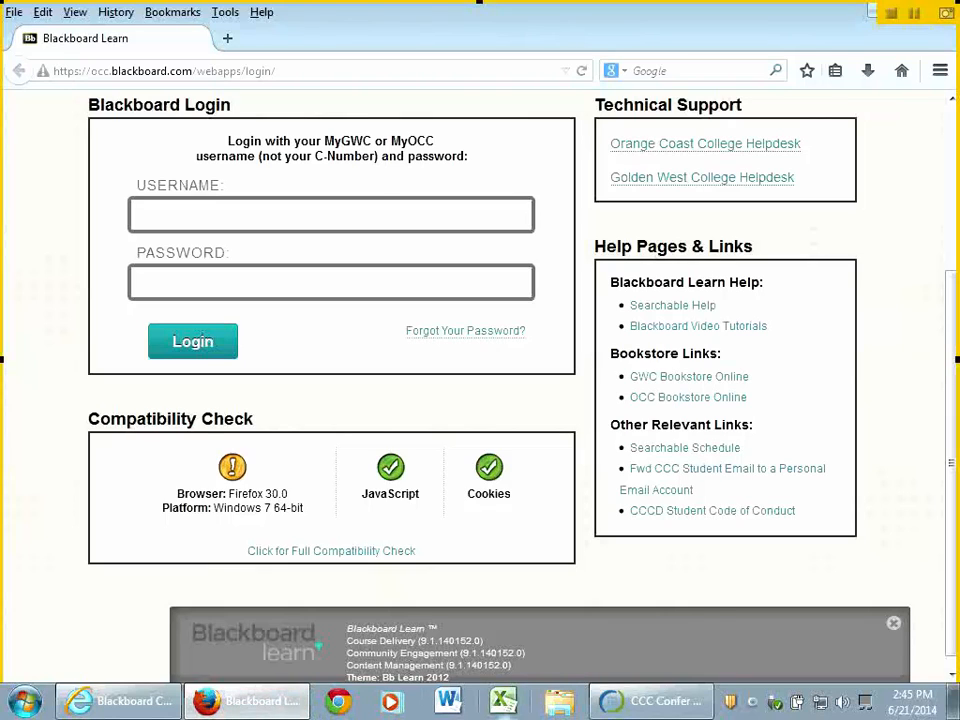
- Log in to Blackboard with the instructor's username and password, retyping the mistyped password
click(365, 213)
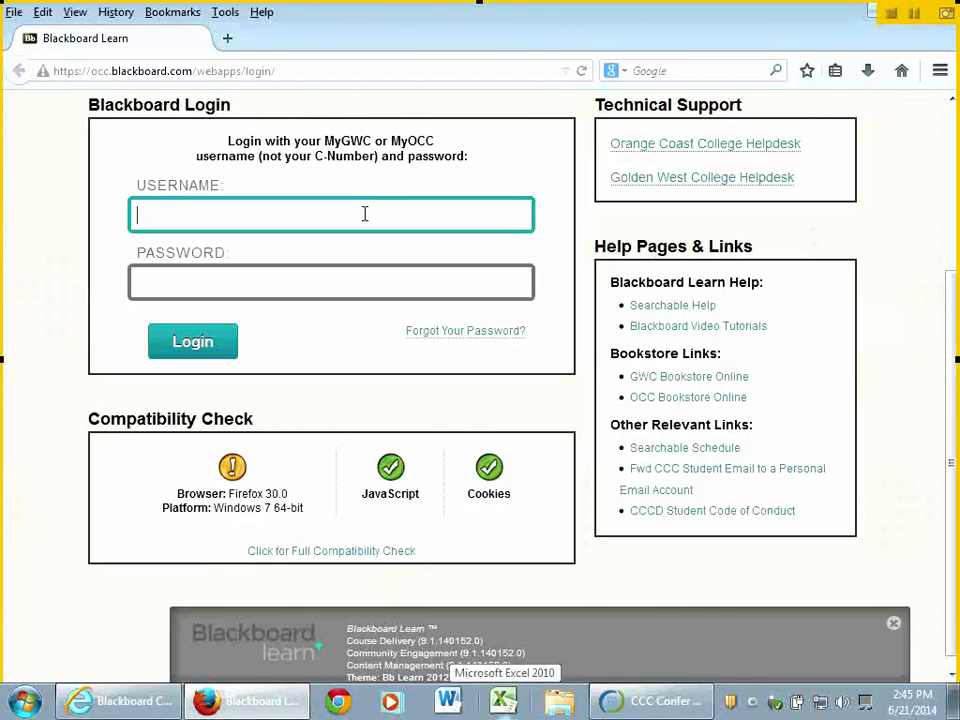
text(eri)
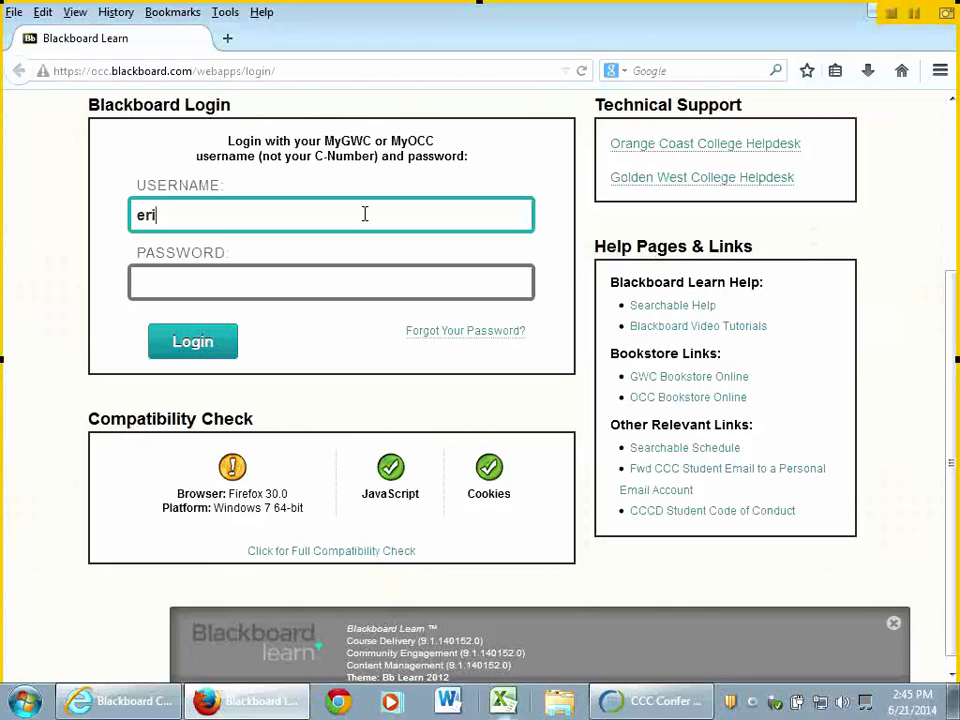
text(c.wilson)
key(Tab)
text(••••)
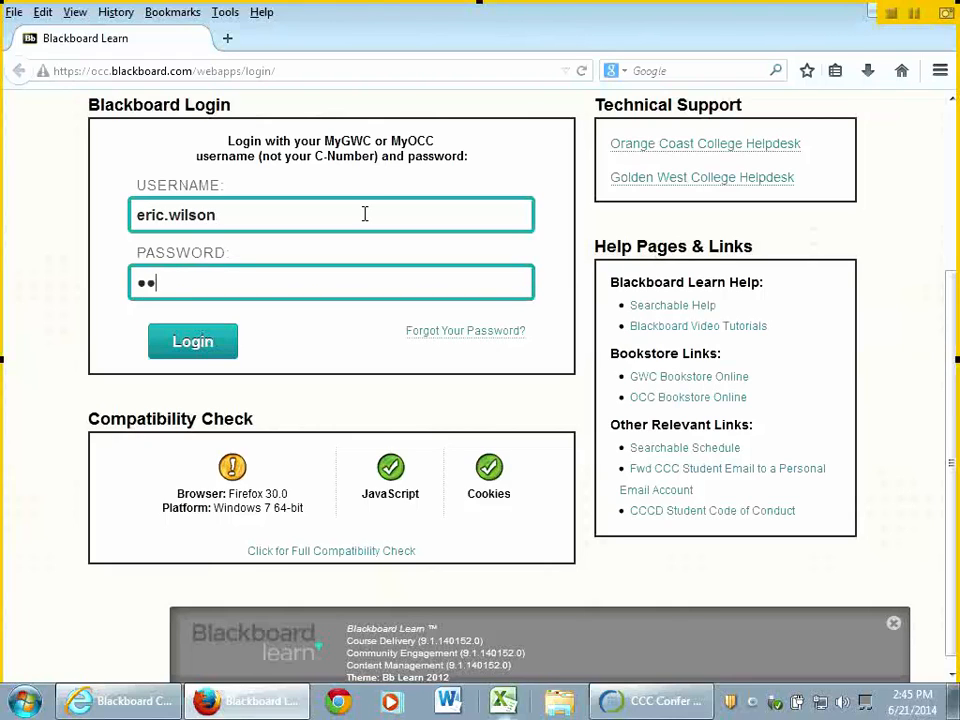
text(•••)
key(BackSpace)
key(BackSpace)
key(BackSpace)
key(BackSpace)
key(BackSpace)
key(BackSpace)
key(BackSpace)
text(••••••)
key(Return)
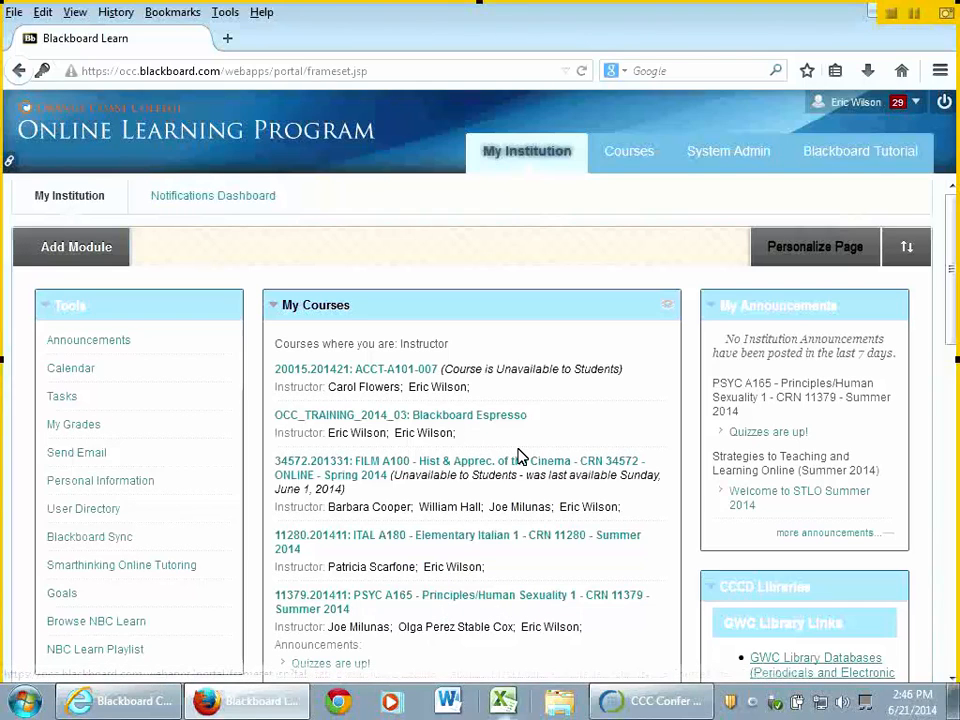
- Open the OCC_TRAINING_2014_03 Blackboard Espresso course from My Courses
click(466, 422)
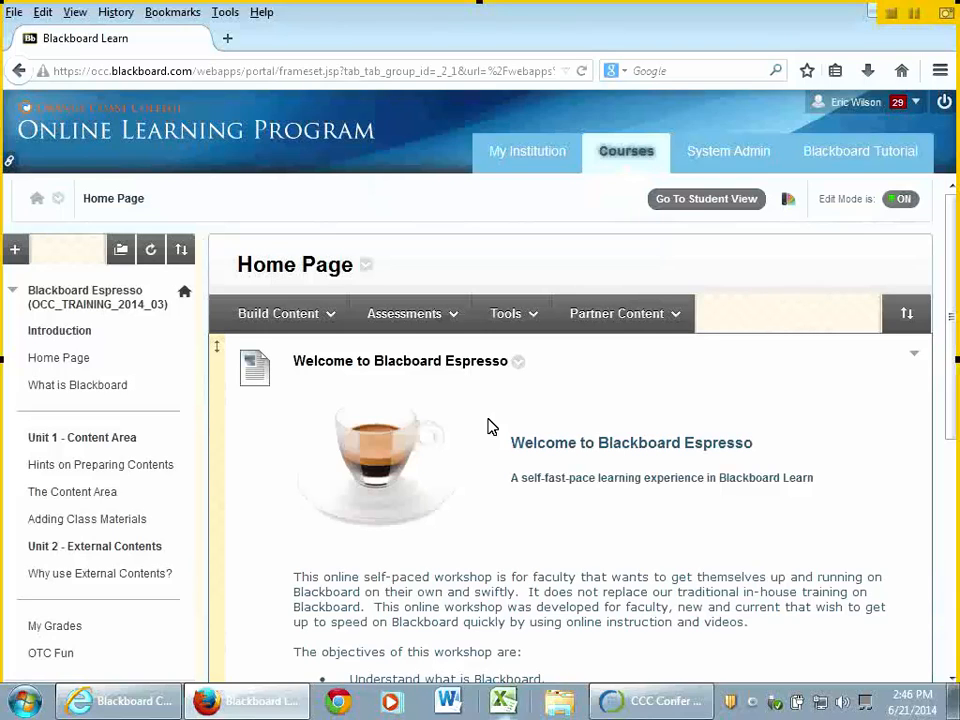
- Cancel a new Content Area, then drag OTC Fun directly below Introduction in the course menu
click(24, 256)
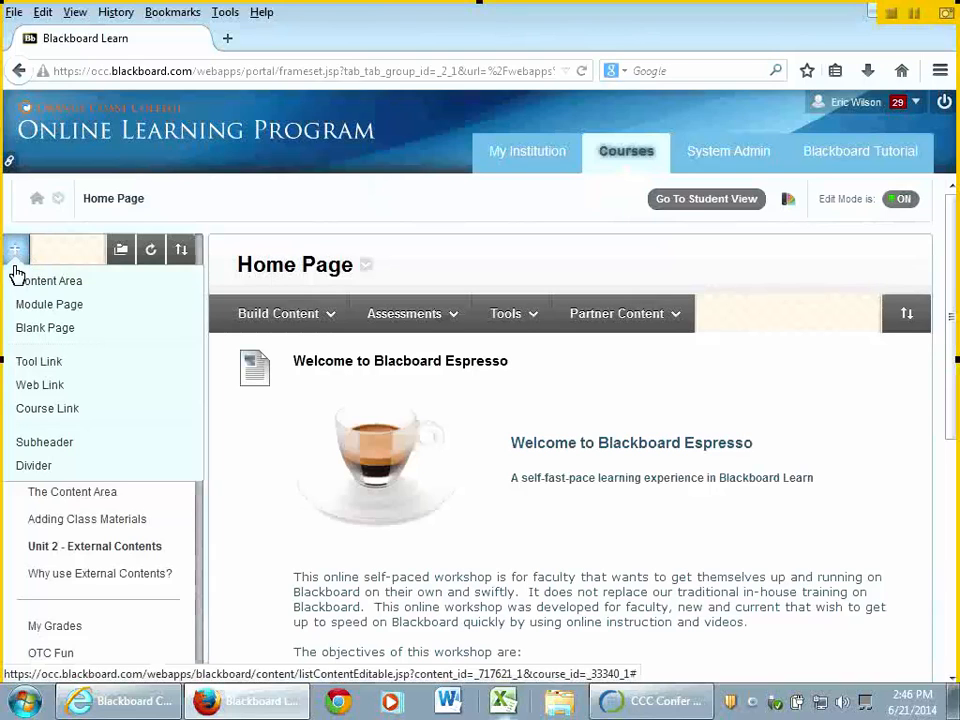
click(38, 284)
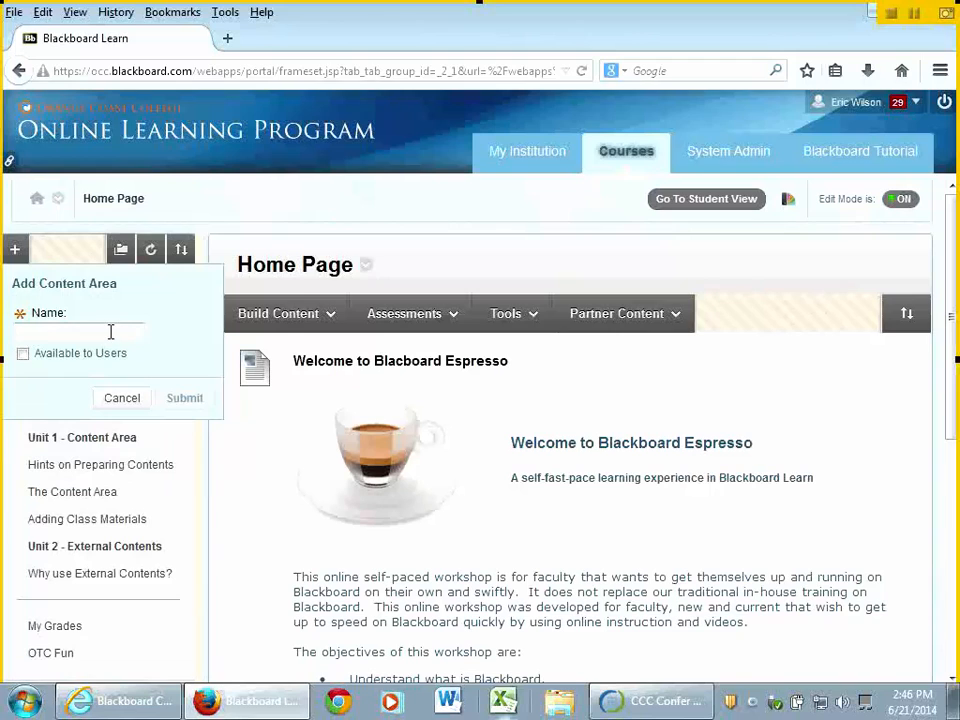
click(120, 398)
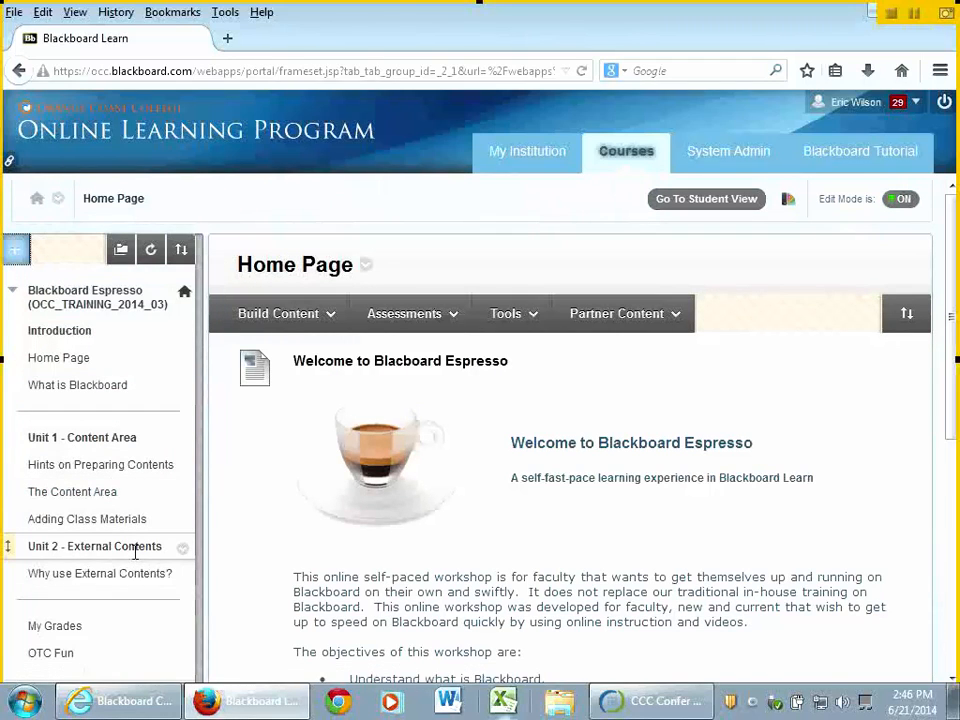
scroll(135, 552, down, 3)
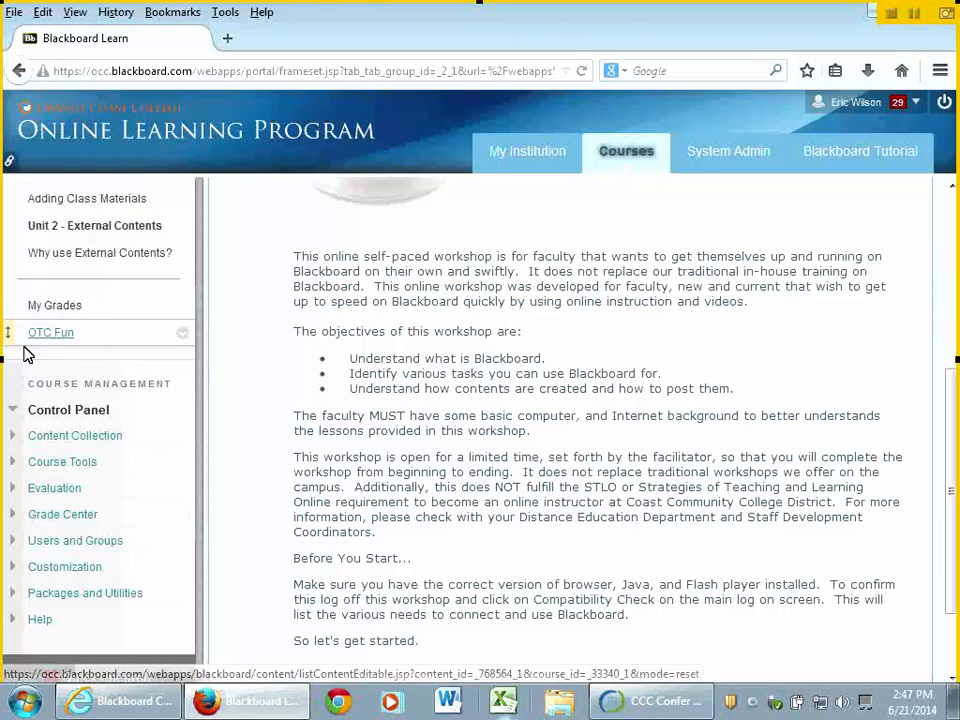
drag(8, 331, 30, 253)
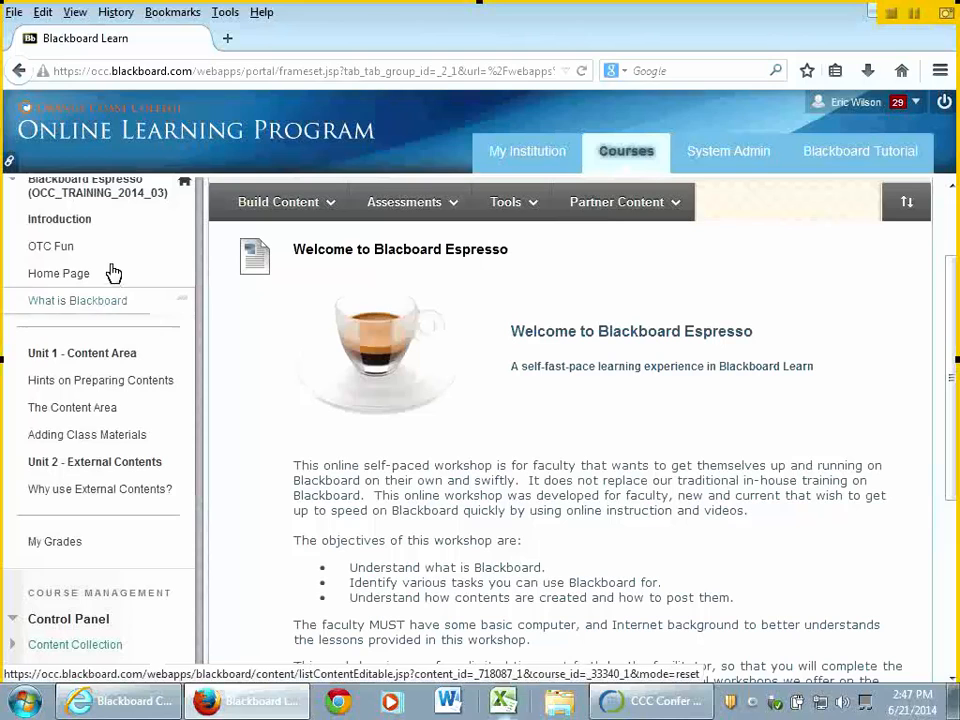
- In OTC Fun, delete the Welcome to San Diego and Fun 2 items
click(48, 249)
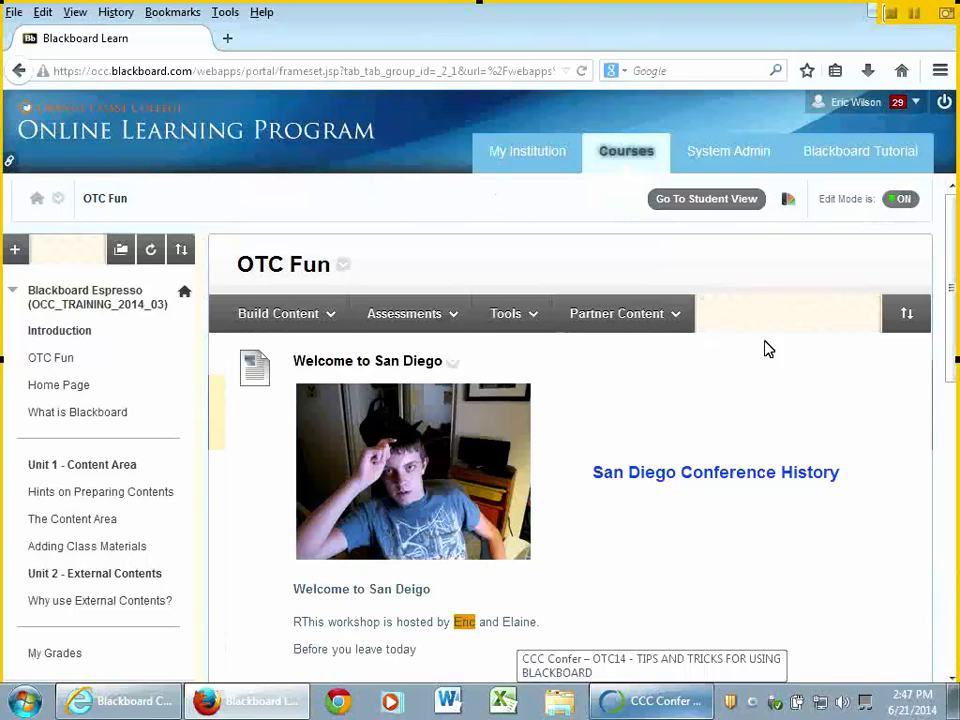
click(452, 362)
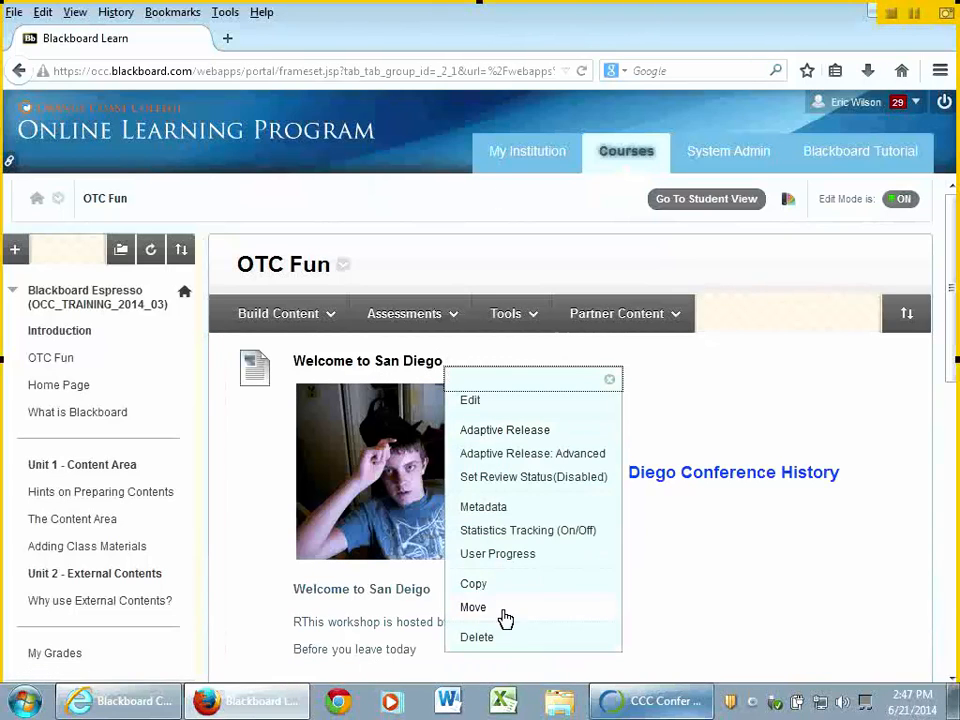
click(497, 644)
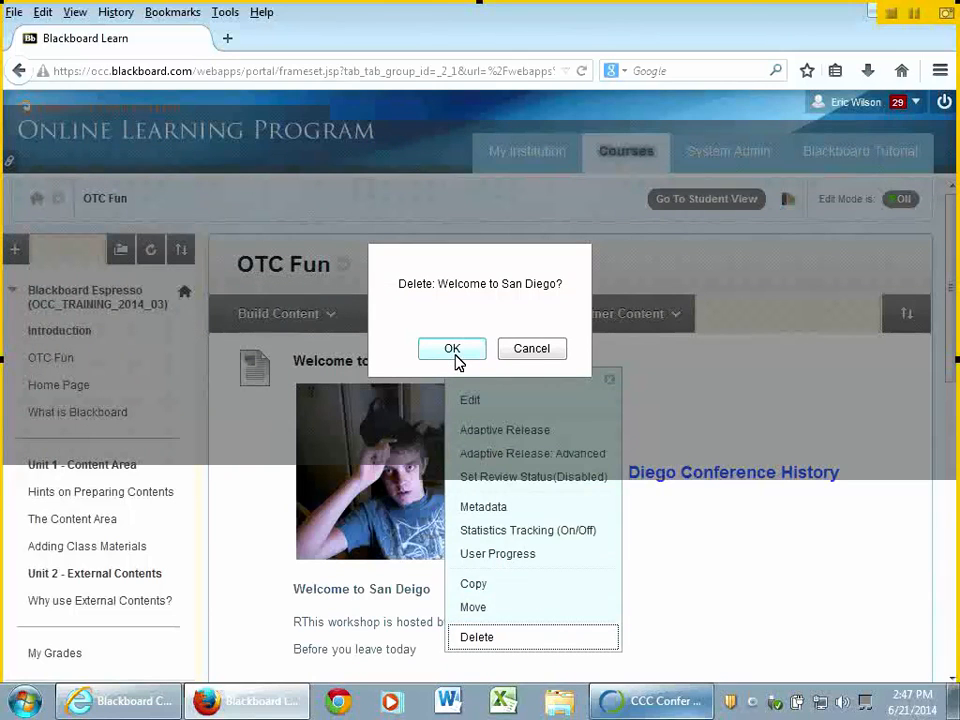
click(452, 352)
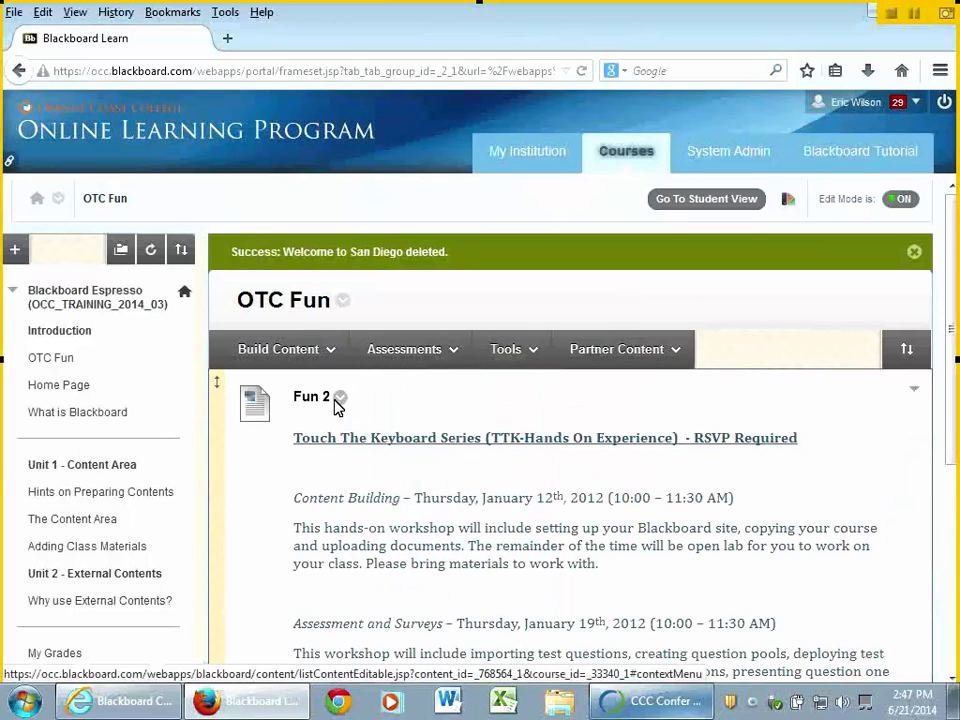
click(338, 398)
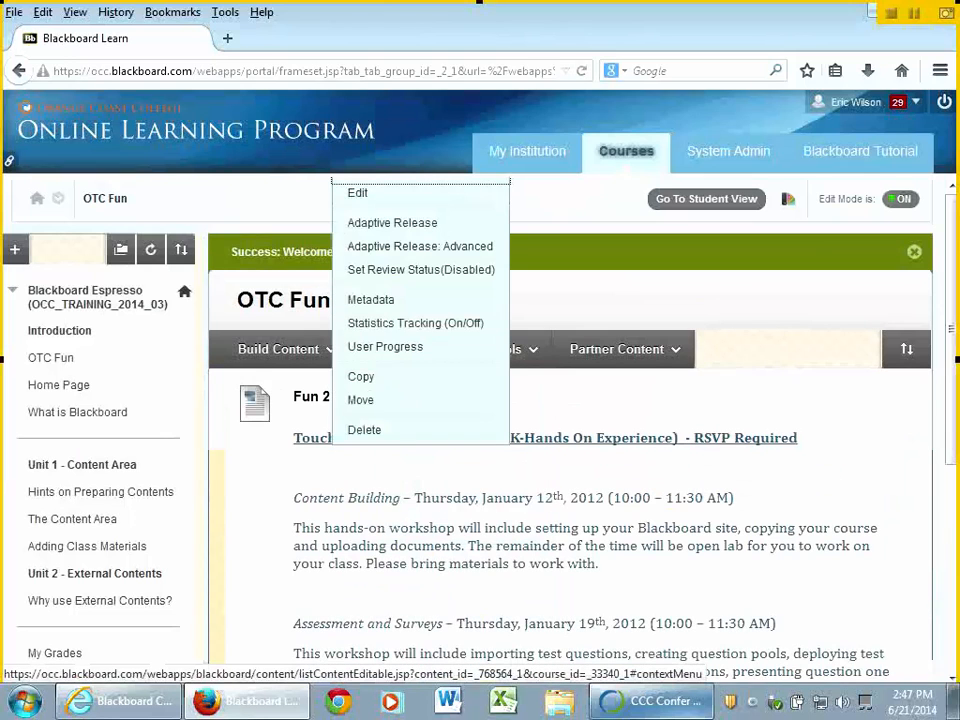
click(390, 433)
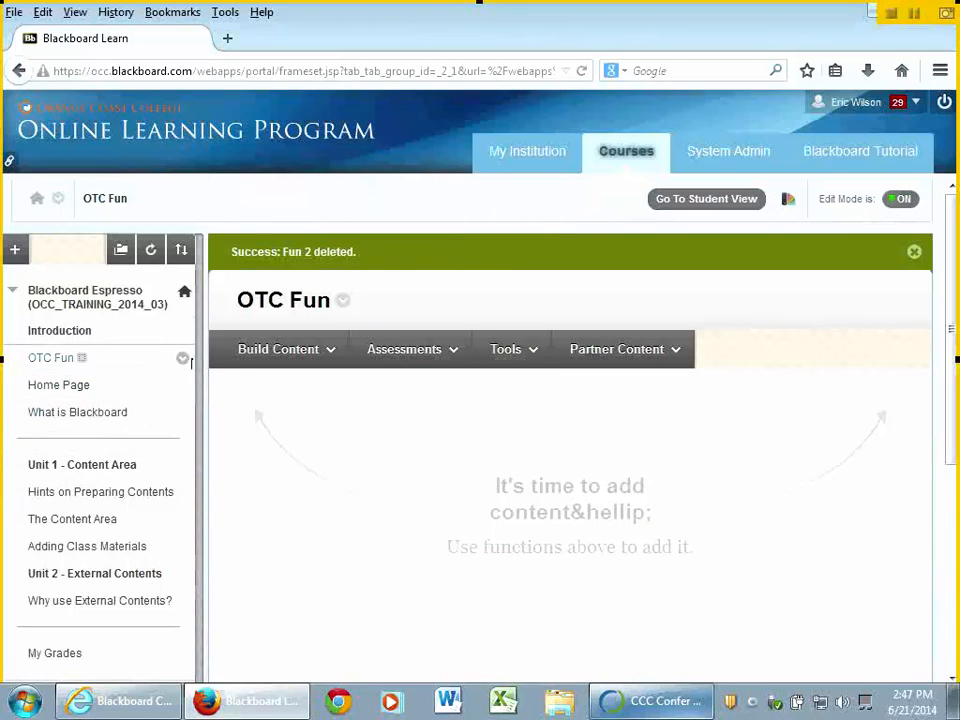
- Start a new content item in OTC Fun named 'Welcome', with the reduced editor toolbar
mouse_move(258, 366)
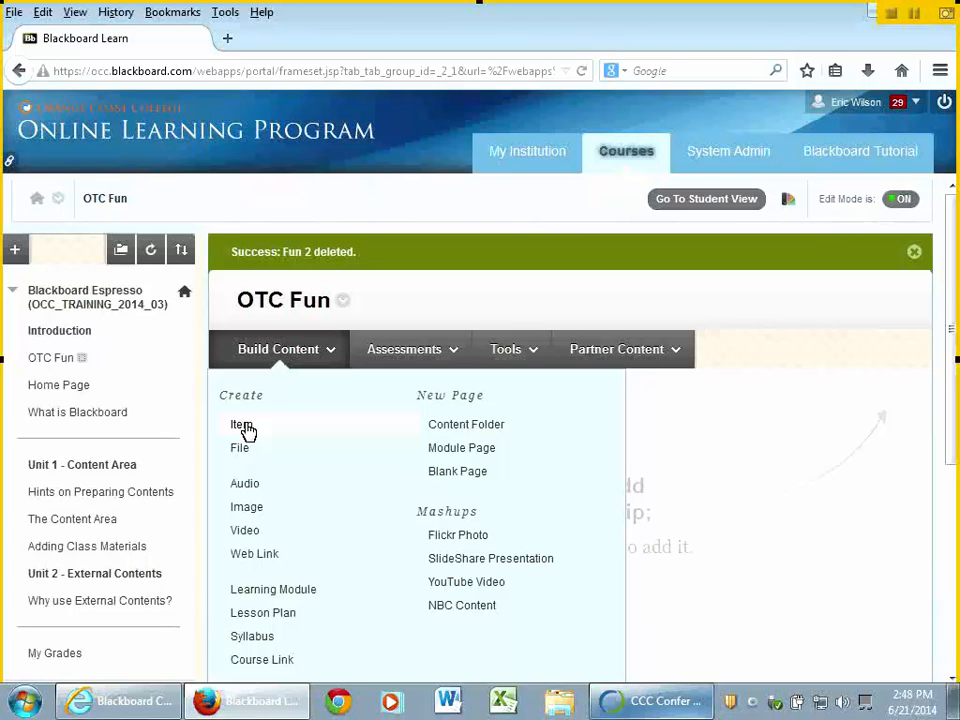
click(243, 426)
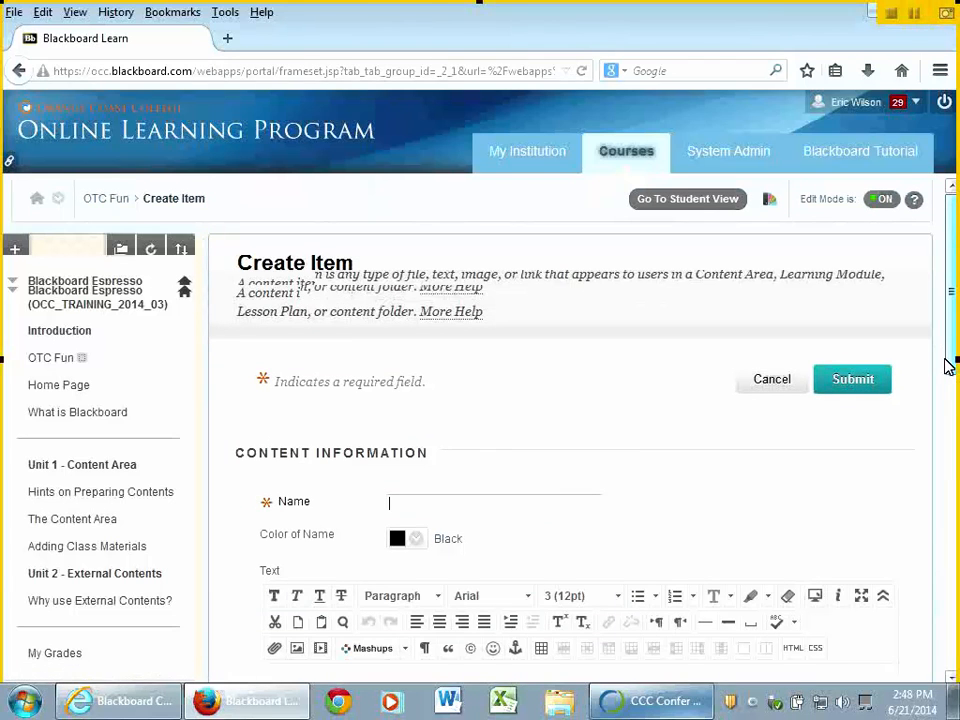
scroll(948, 366, down, 3)
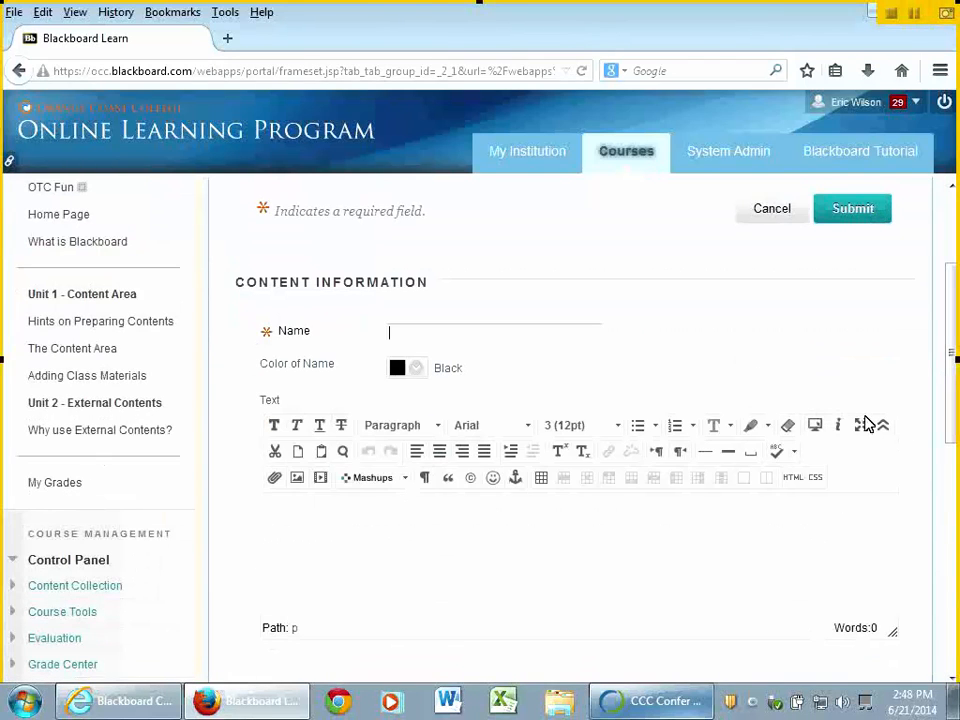
click(884, 428)
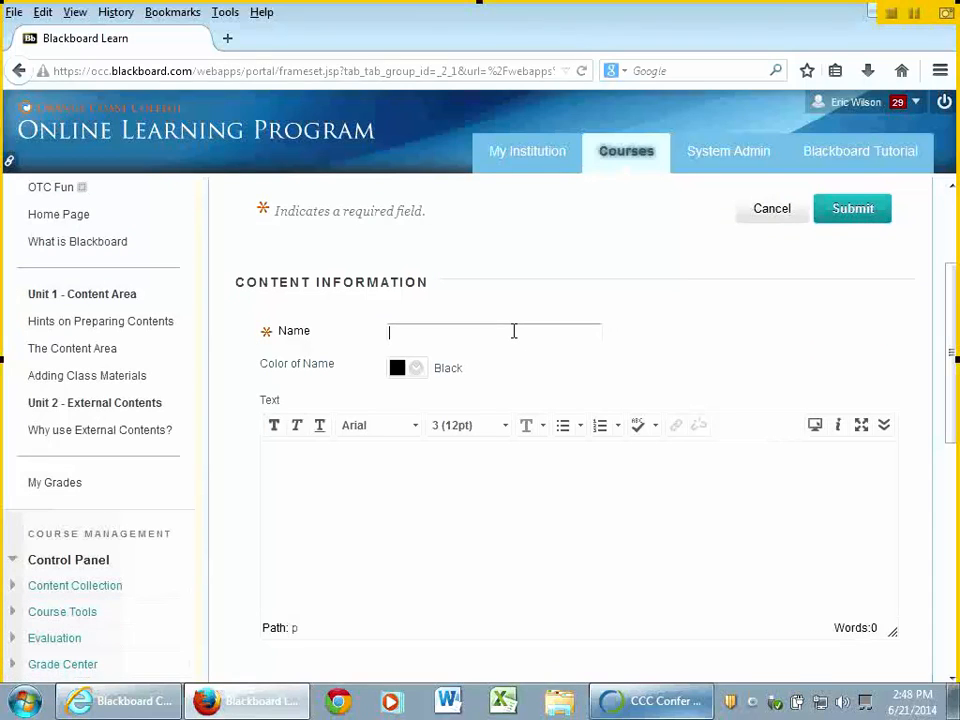
text(Welcomem)
key(BackSpace)
key(BackSpace)
text(e)
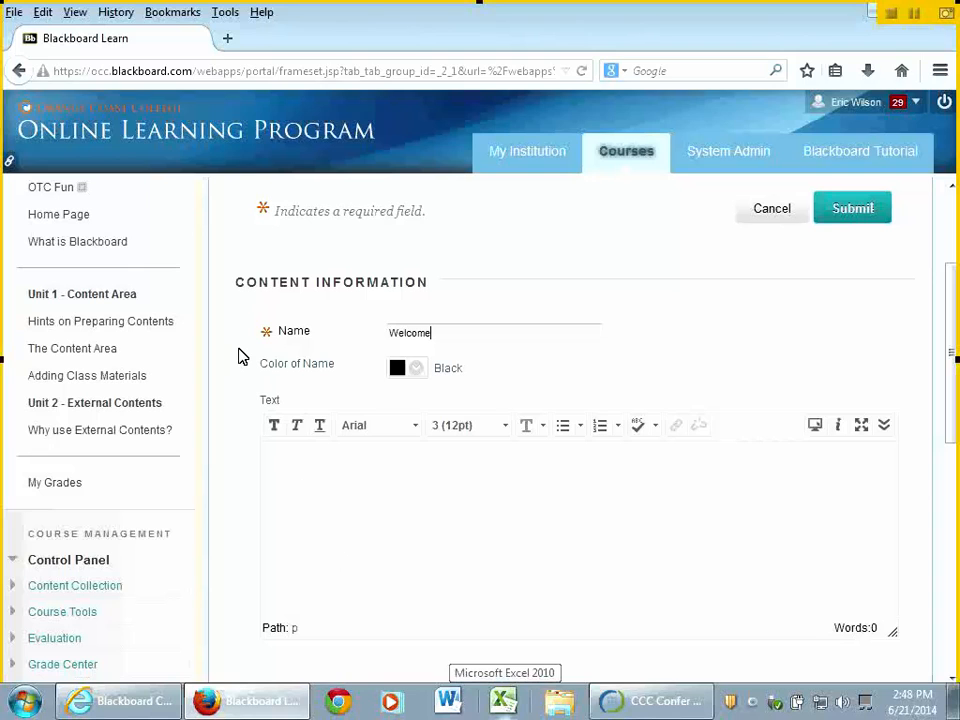
- Scroll through the Create Item form, ending on Content Information and the text editor
scroll(215, 250, down, 1)
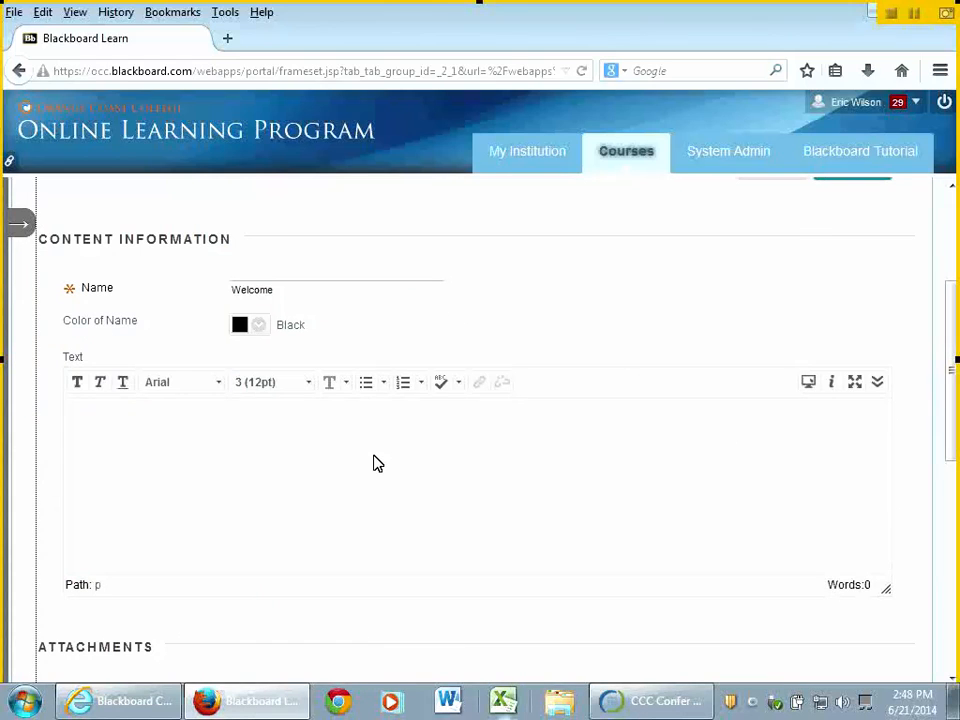
scroll(376, 463, down, 3)
scroll(376, 463, up, 5)
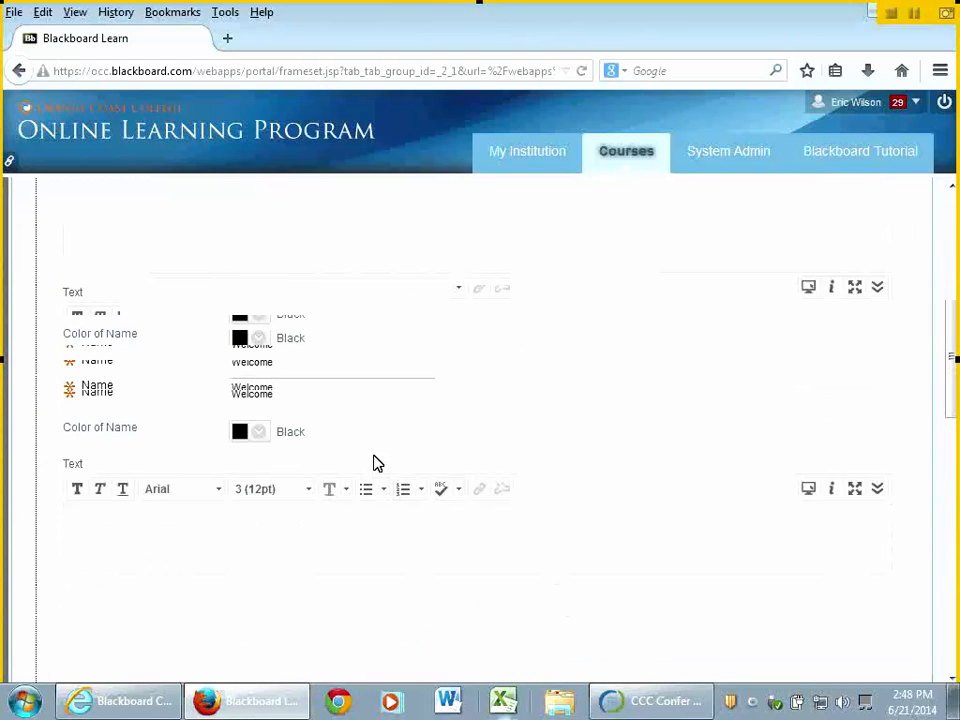
scroll(376, 463, up, 2)
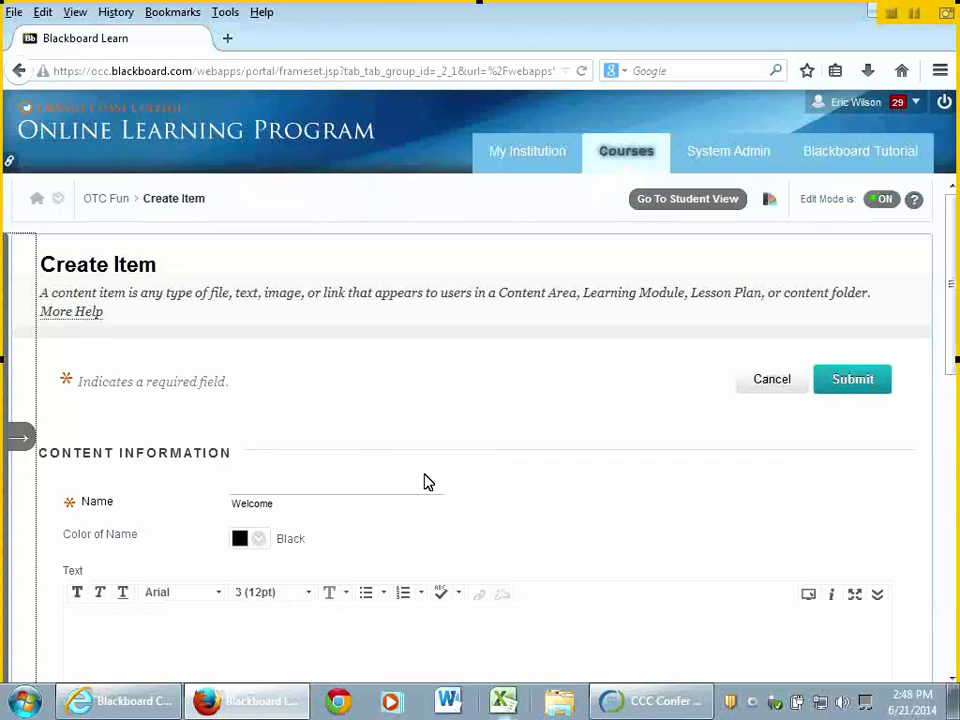
scroll(424, 482, down, 3)
scroll(424, 482, down, 3)
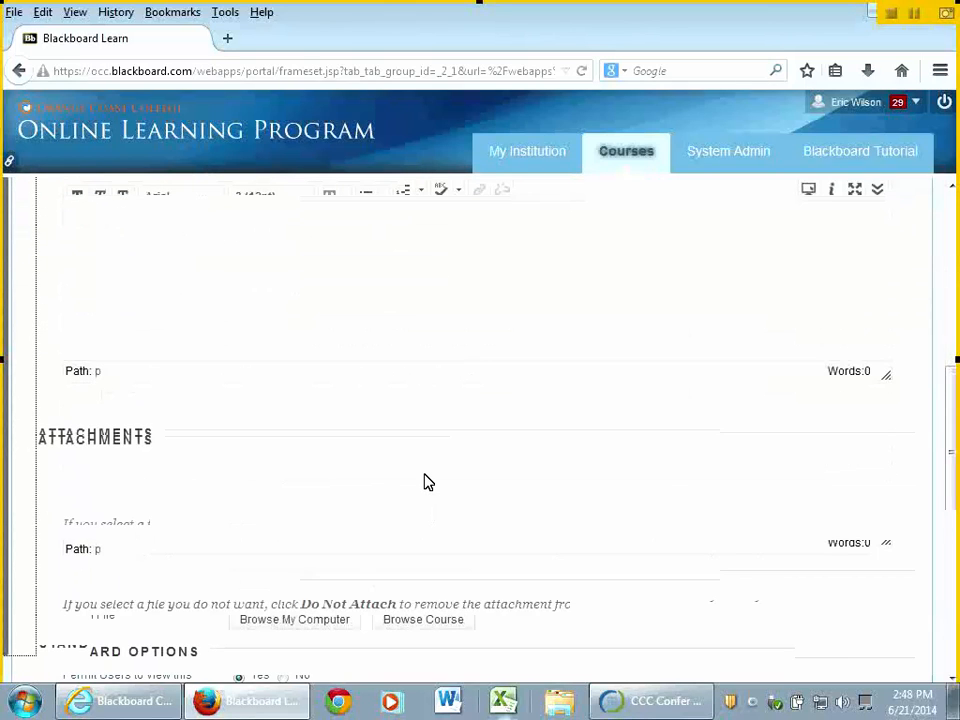
scroll(478, 418, up, 3)
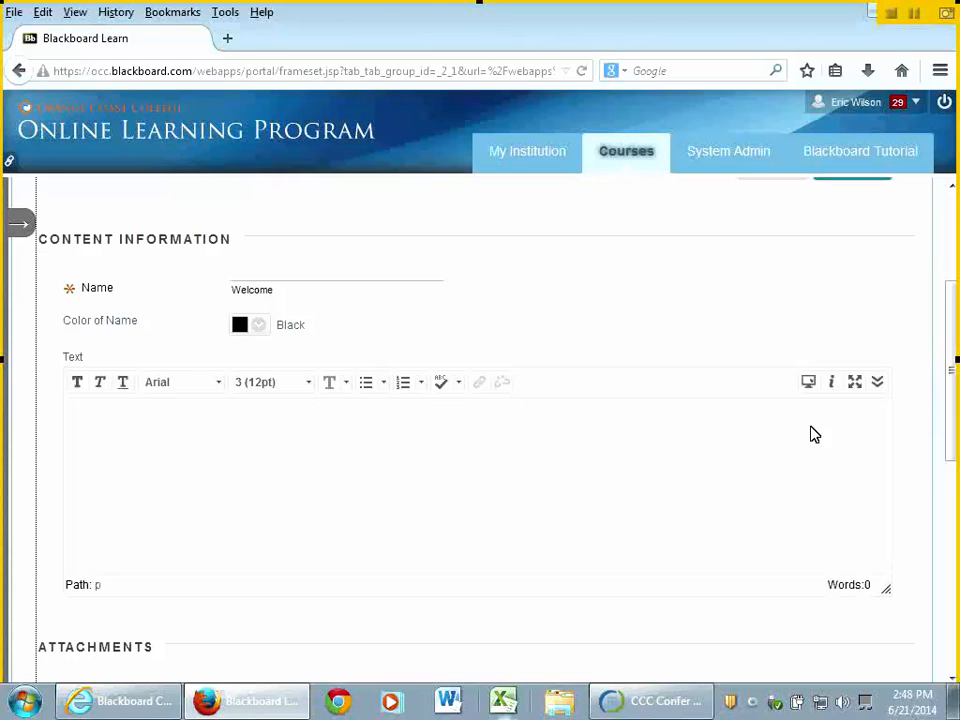
- Expand the editor toolbar to show all three rows of formatting options
click(877, 384)
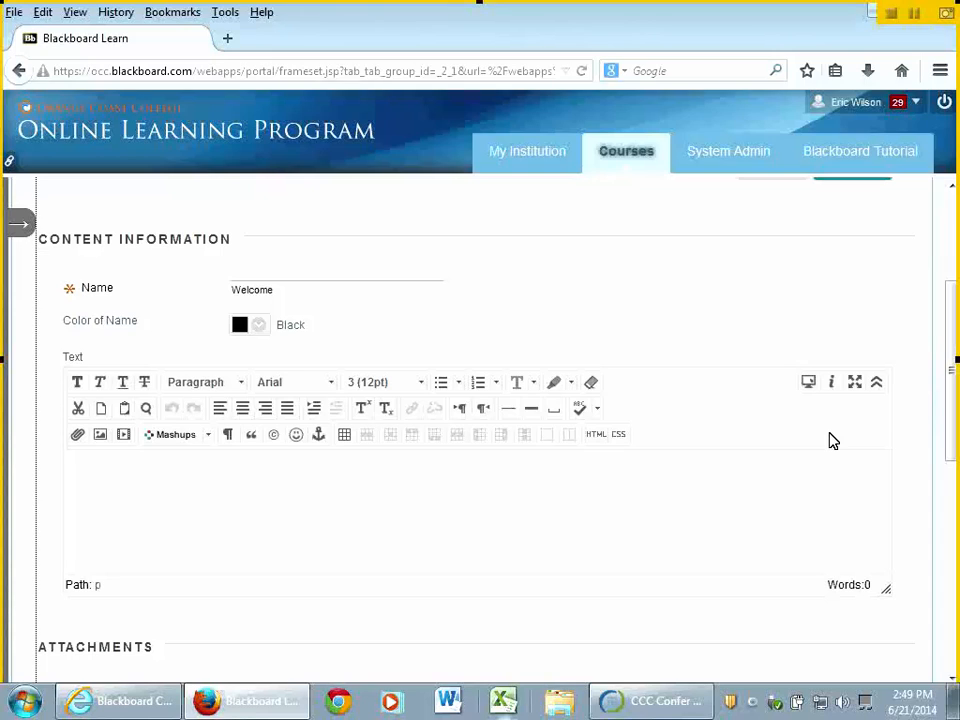
- Switch the Welcome item's text editor to fullscreen
click(855, 384)
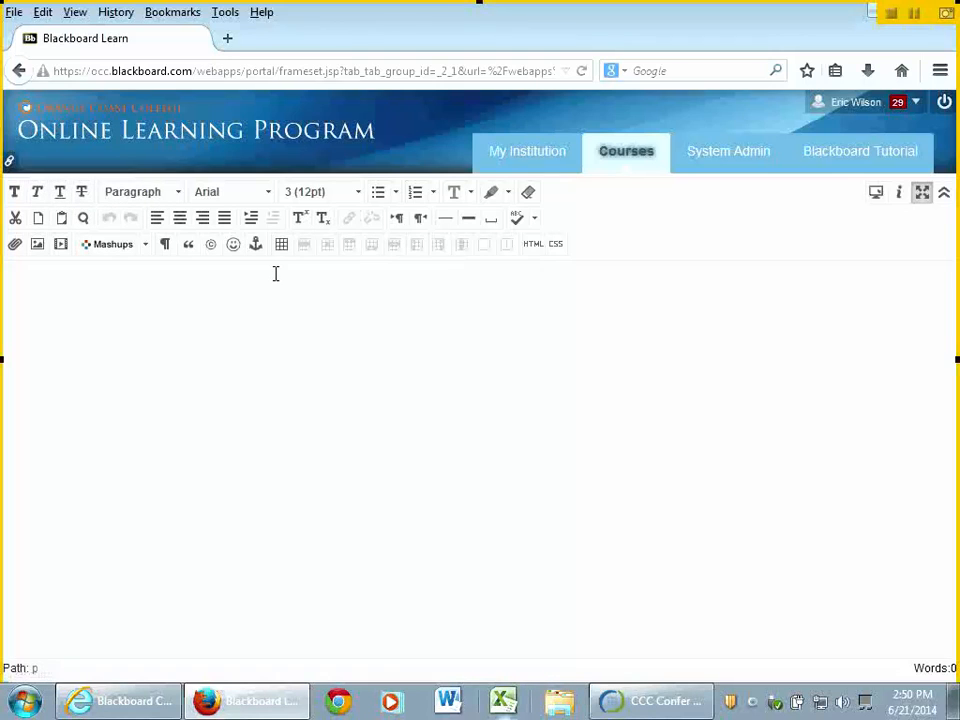
click(178, 192)
click(266, 192)
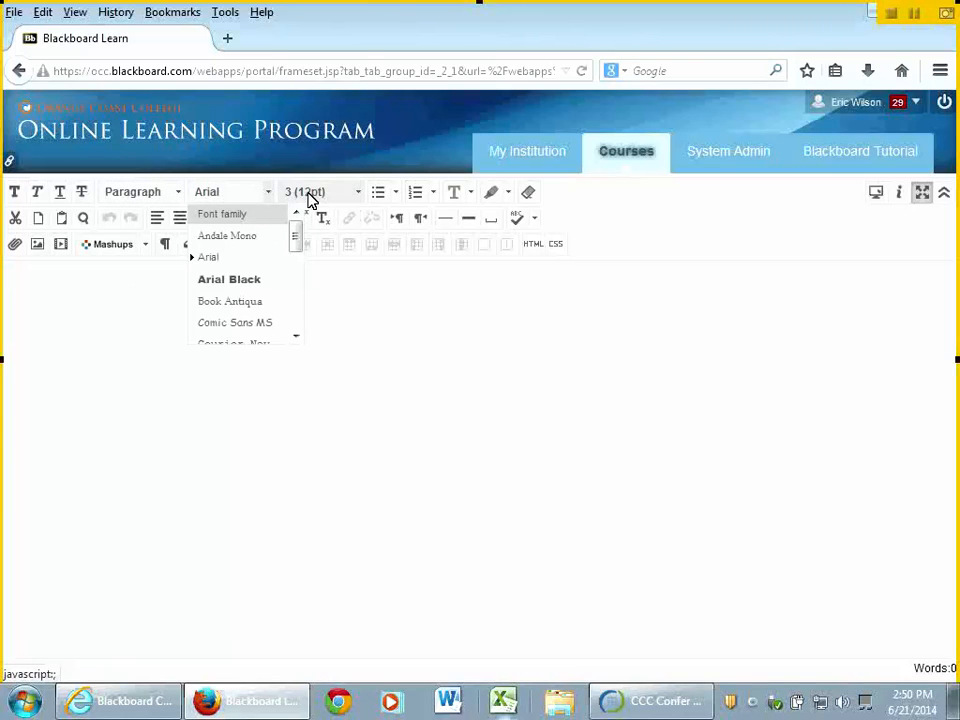
click(309, 272)
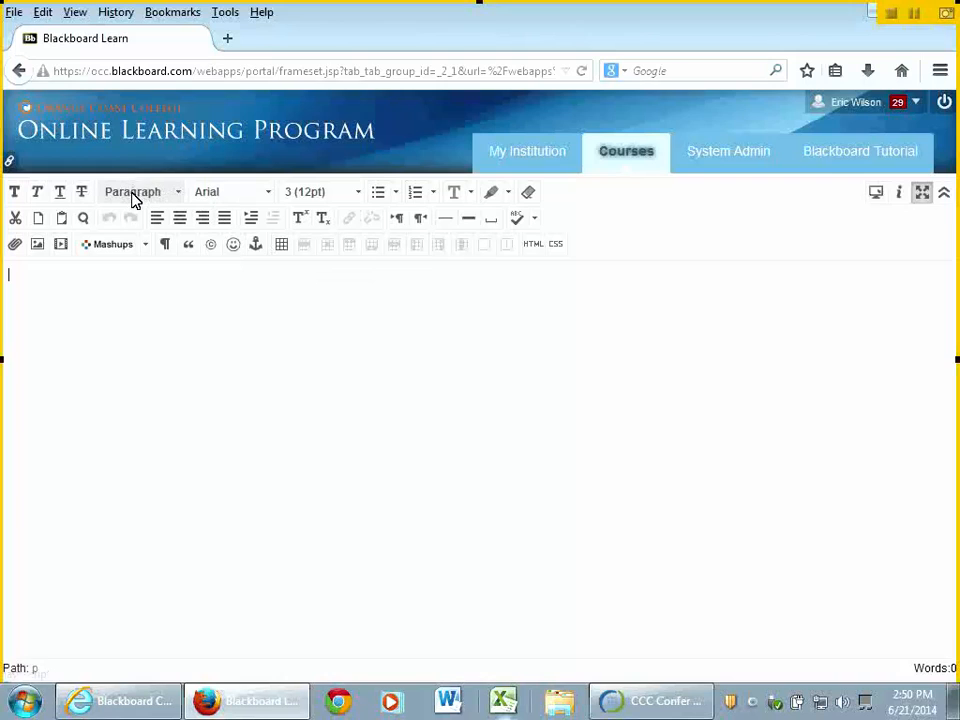
click(361, 198)
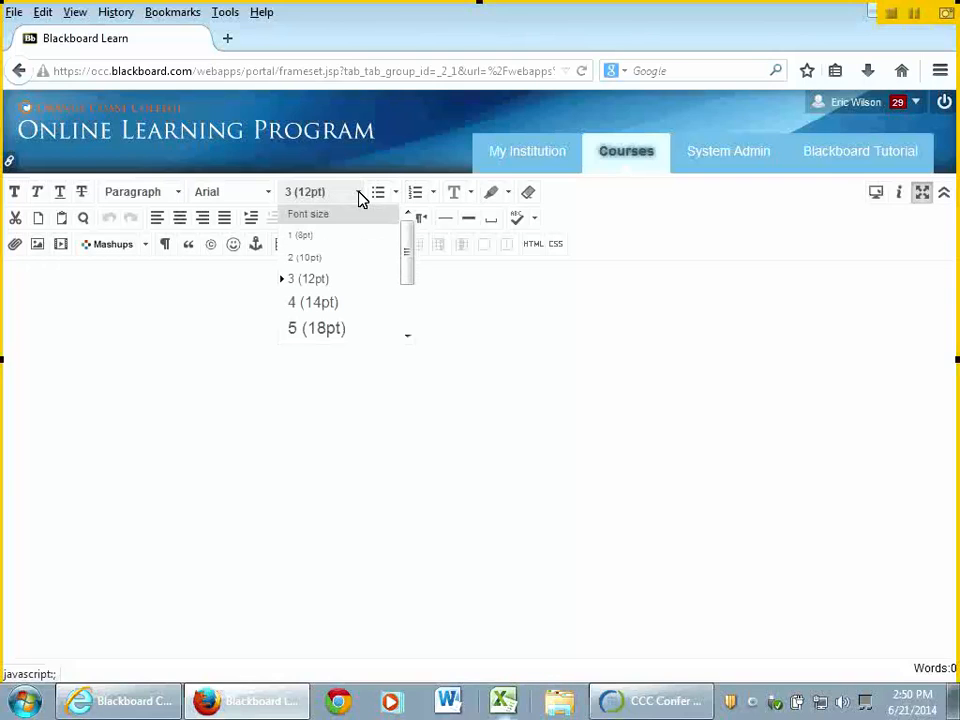
click(15, 358)
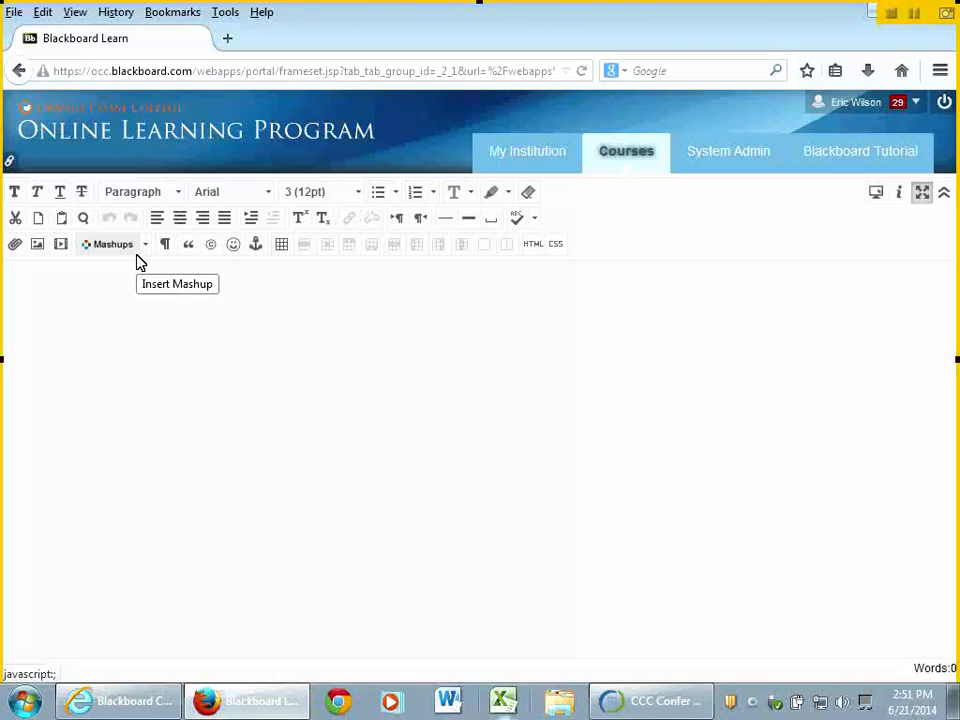
- Place the cursor in the empty editor body and open the paragraph format list
click(145, 270)
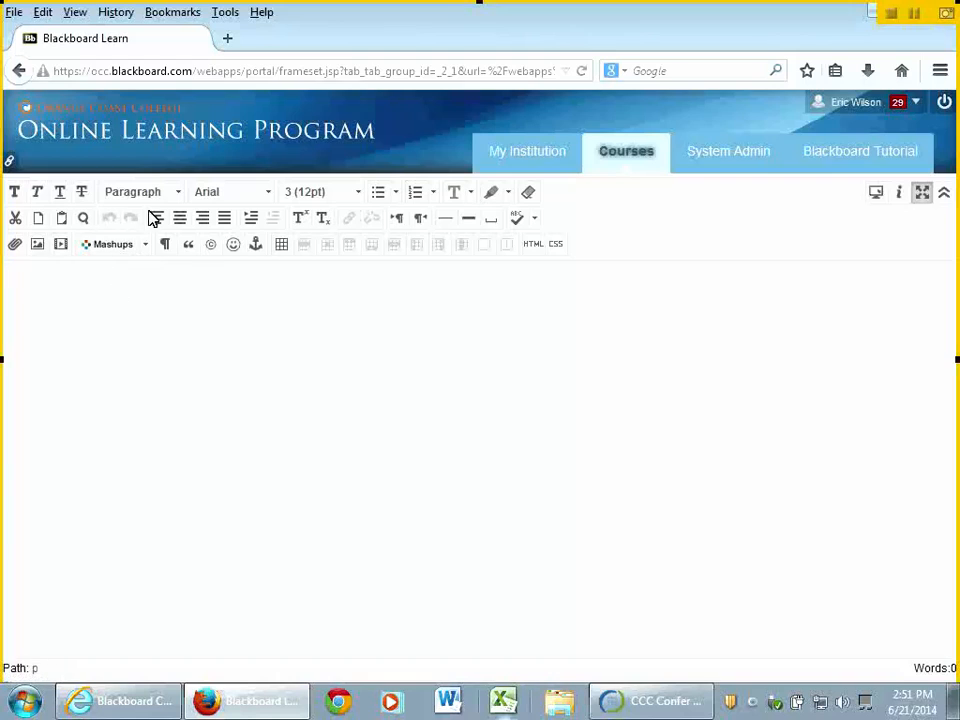
click(178, 192)
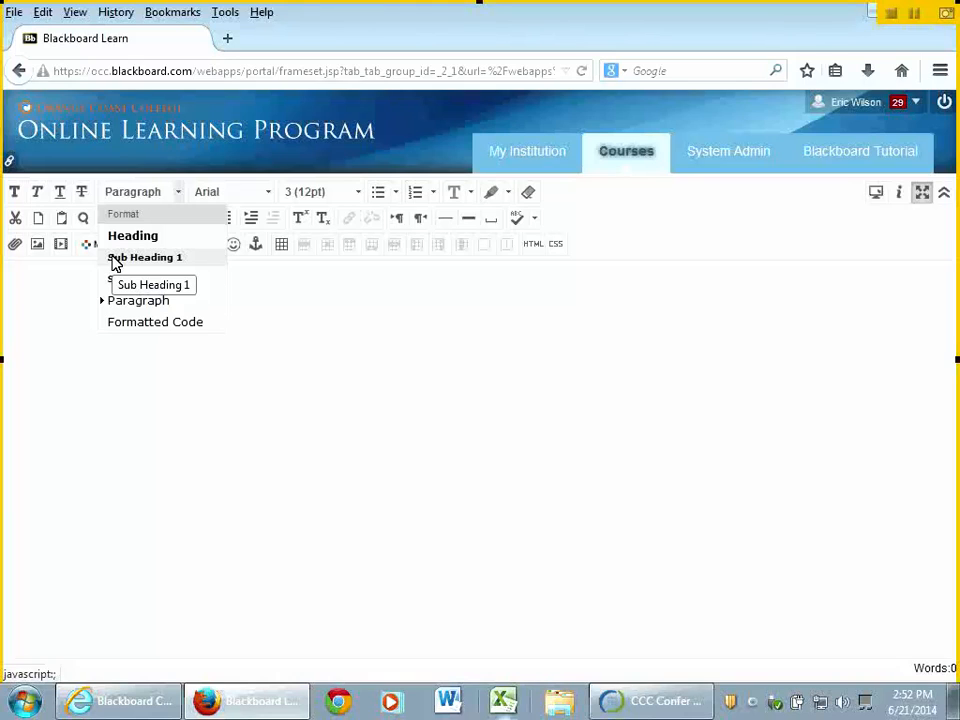
- Type the instructor's full name wrapped in <b></b> tags on the editor's first line
click(148, 358)
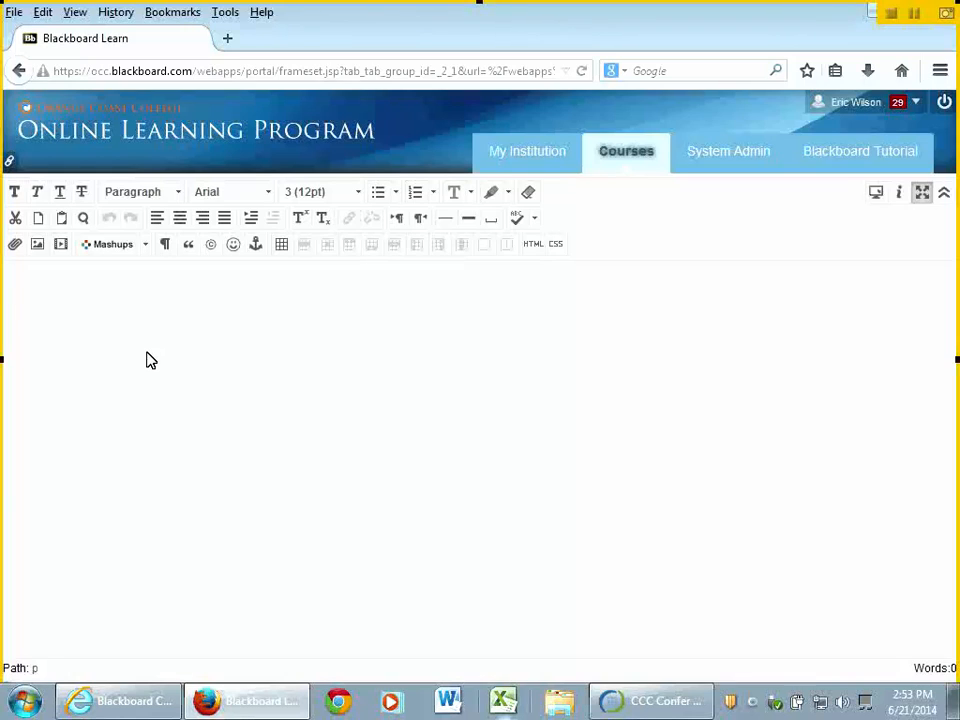
text(<)
text(b>)
text(E)
text(eric)
key(BackSpace)
key(BackSpace)
key(BackSpace)
key(BackSpace)
text(ric Wilson)
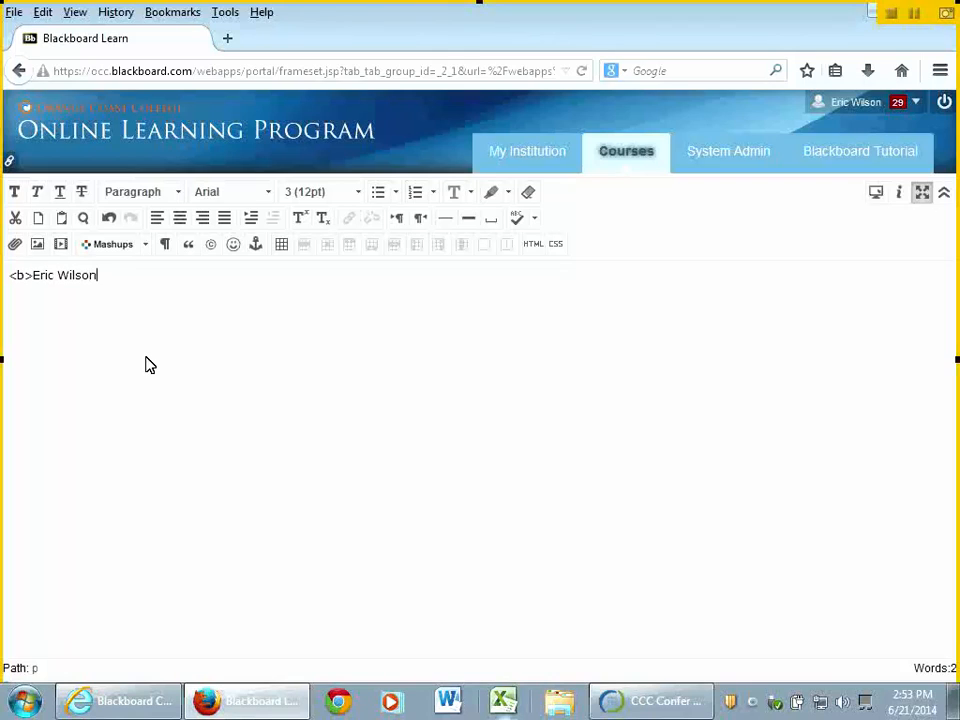
text(</b>)
- Apply Formatted Code to the bold-tagged name line, then delete that line
drag(140, 271, 2, 274)
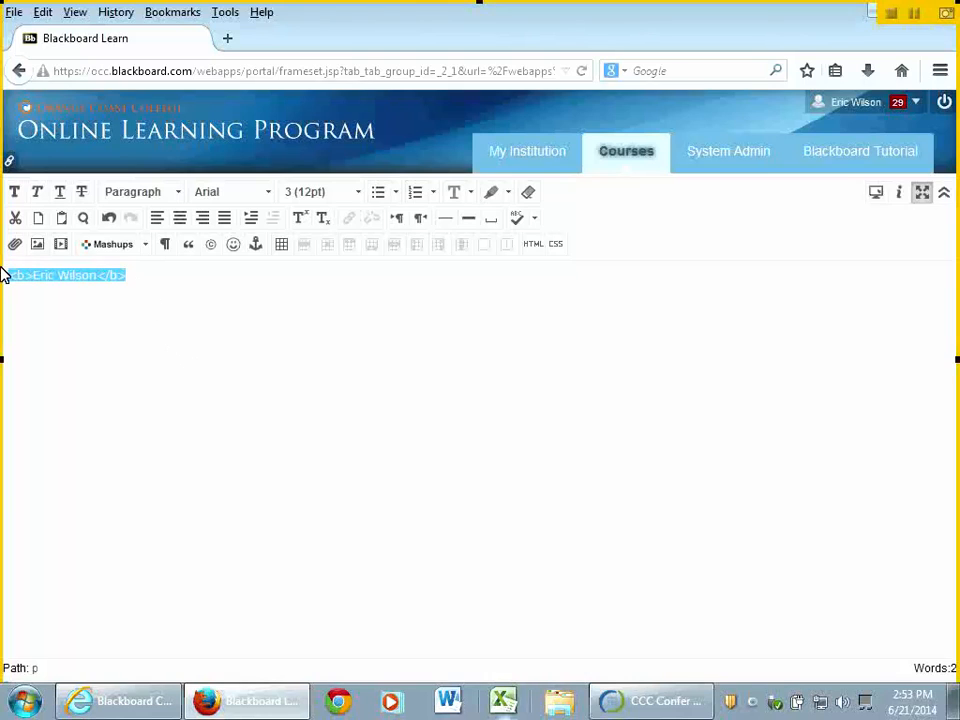
click(178, 197)
click(163, 322)
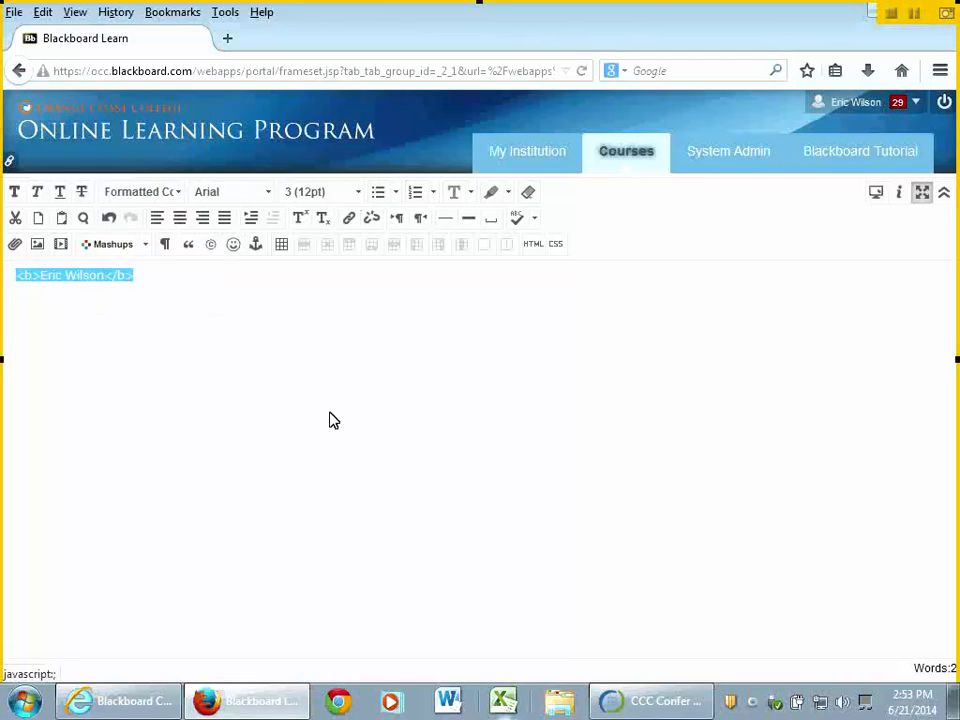
click(334, 420)
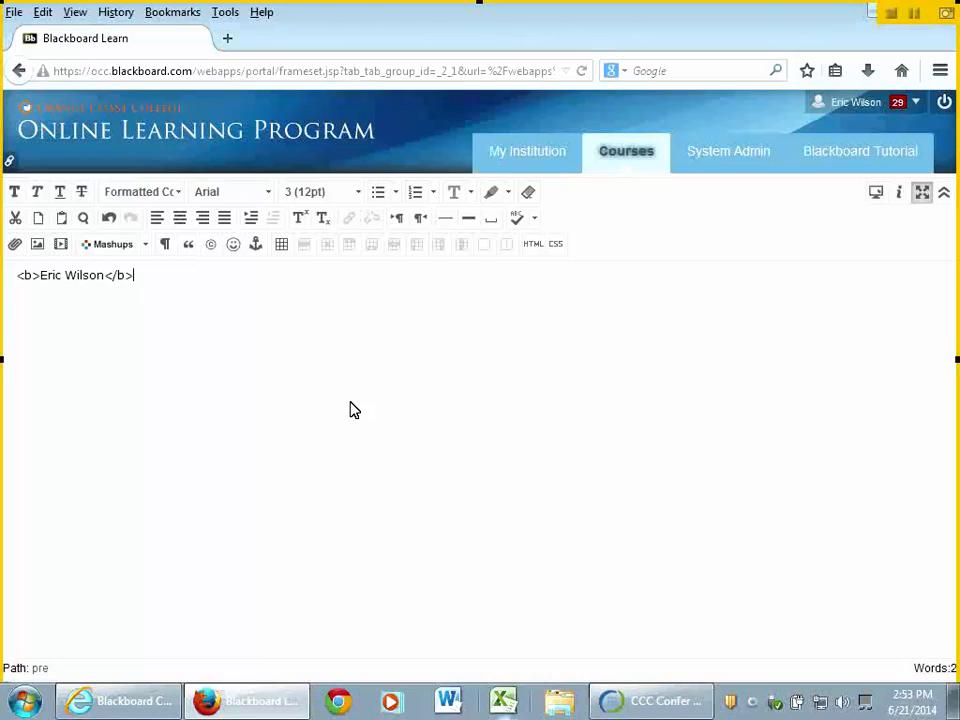
drag(144, 273, 3, 265)
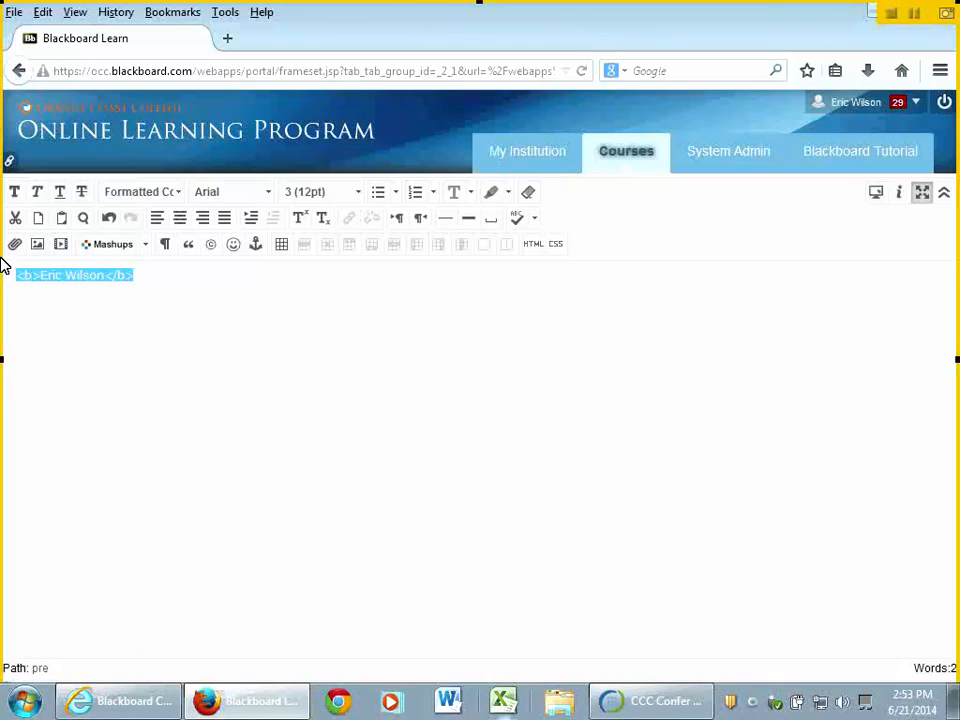
key(Delete)
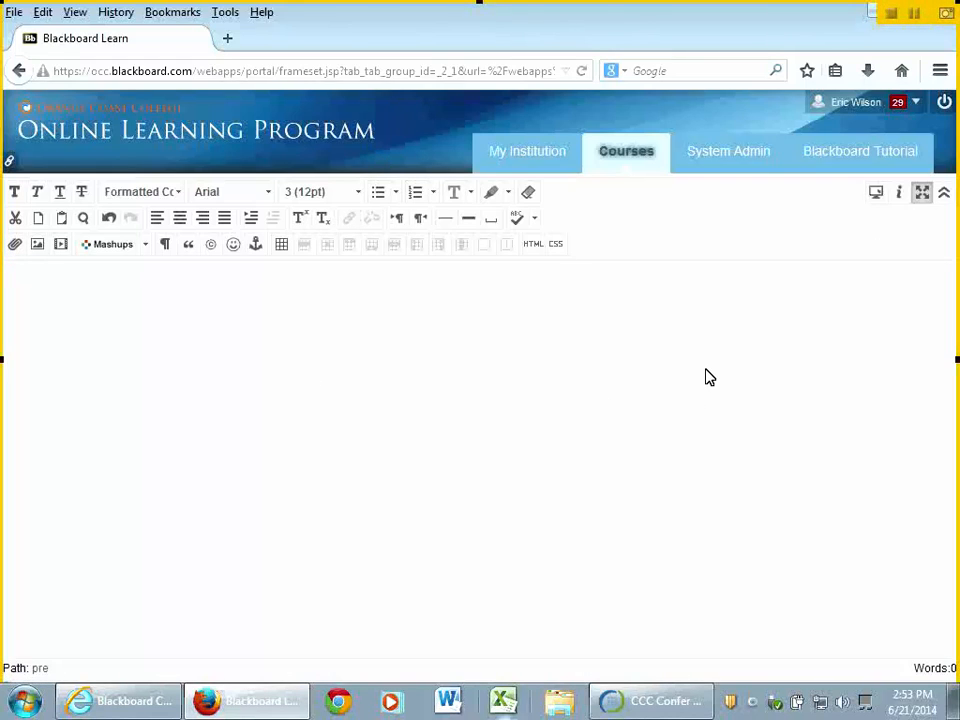
- Type the class welcome title and the line 'Life is like a ox of chocollate, never know what you gonna get!'
text(Welcome to Absent Minded  )
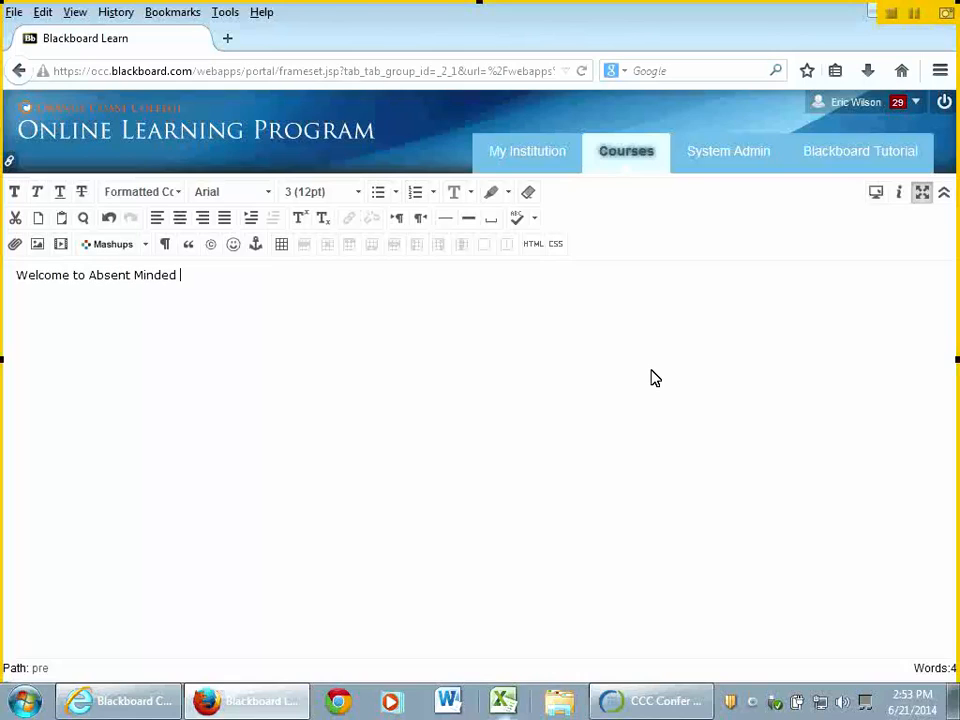
text(Professor Wilson Class)
key(Return)
text(Life )
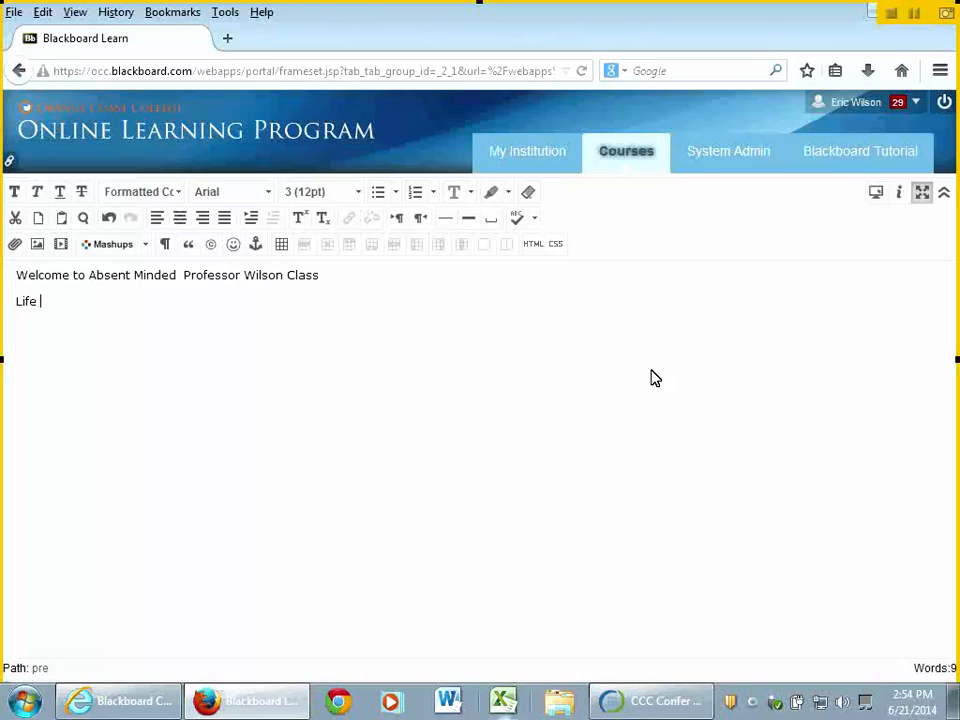
text(is like a )
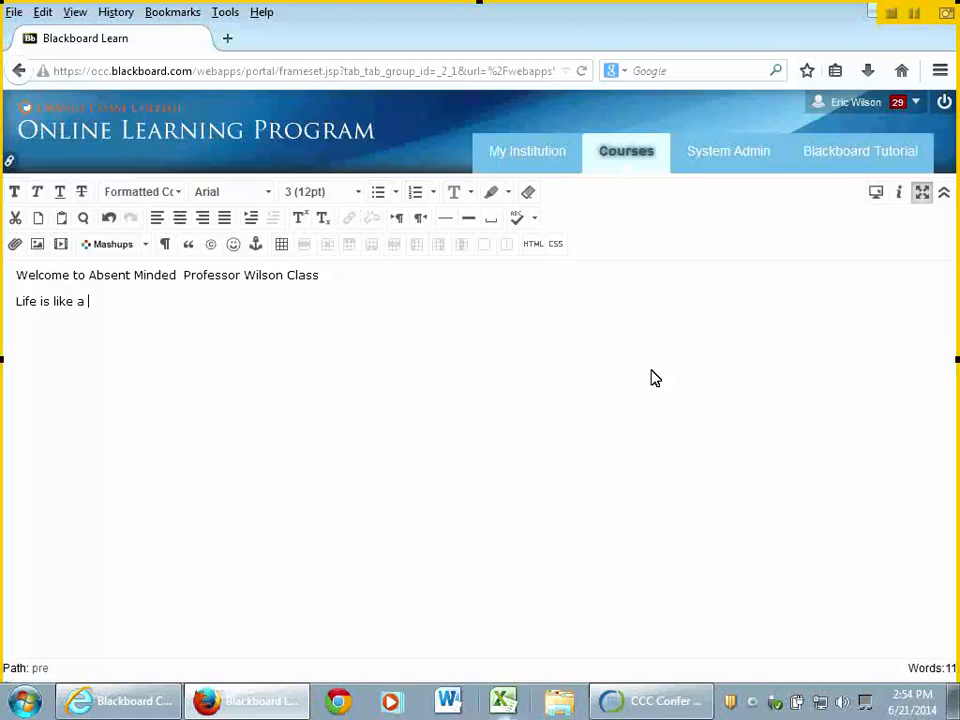
text(ox of ch)
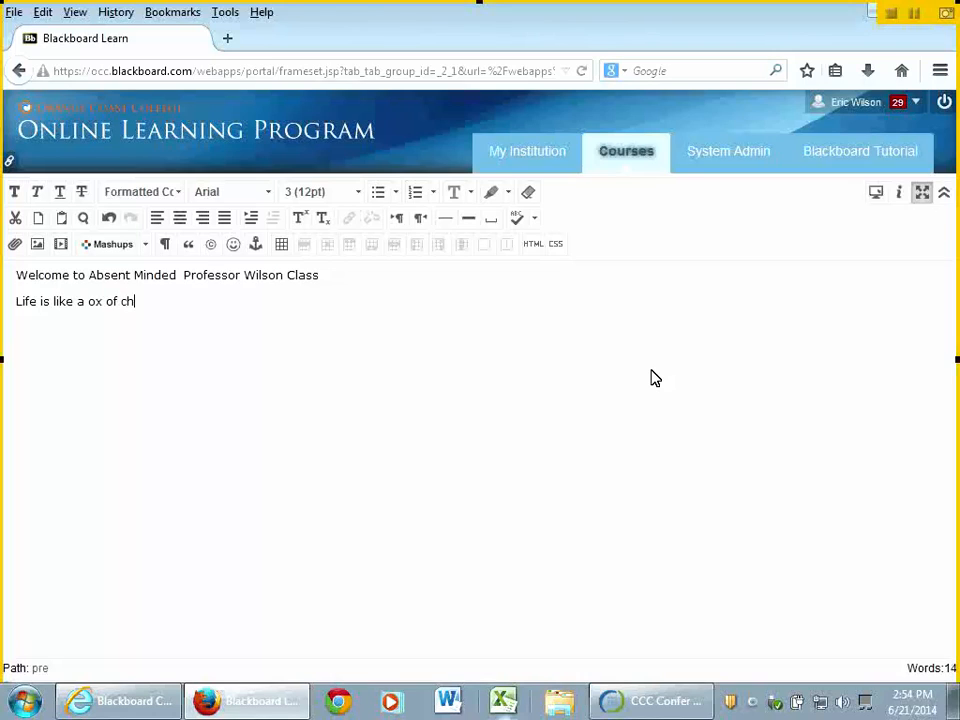
text(ocollate,  never know what )
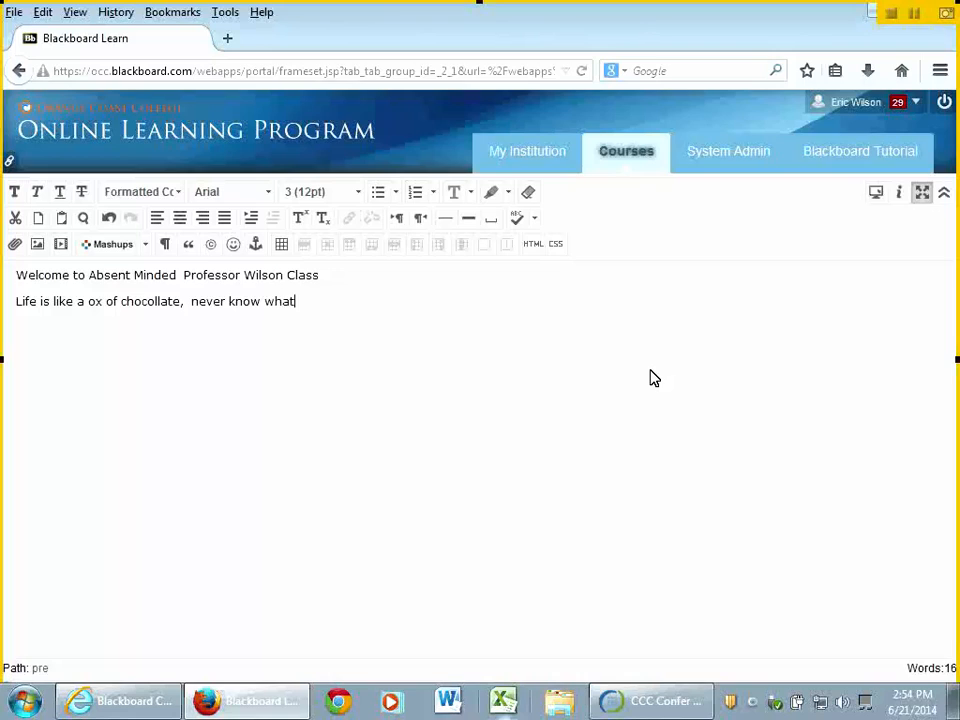
text(you gonna get!)
key(Return)
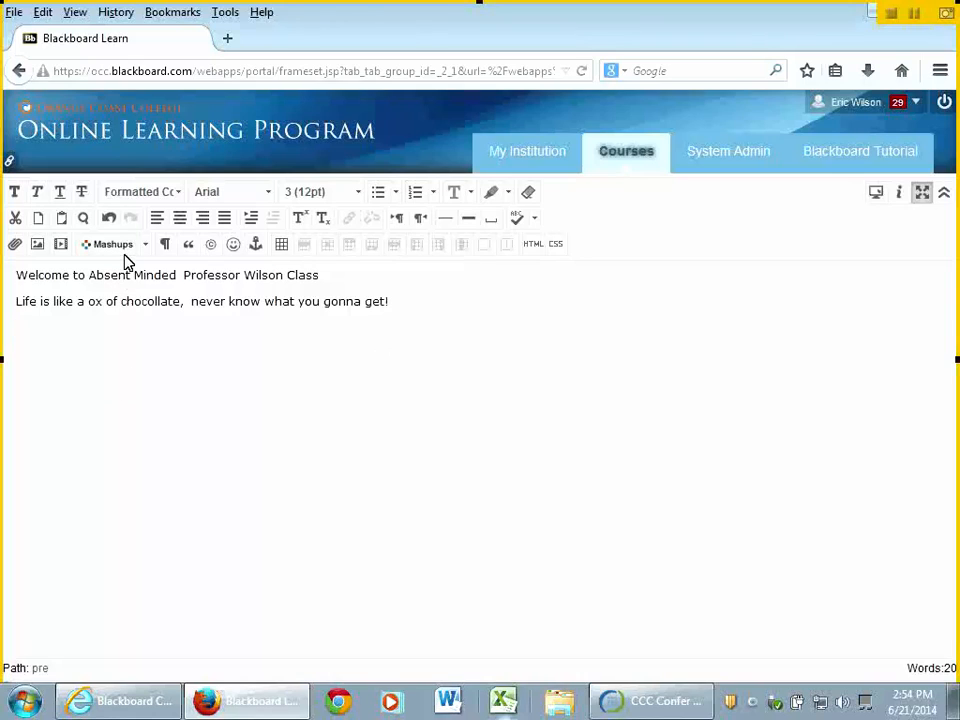
- Format the welcome title as a Heading, with a line break after it
drag(324, 277, 8, 258)
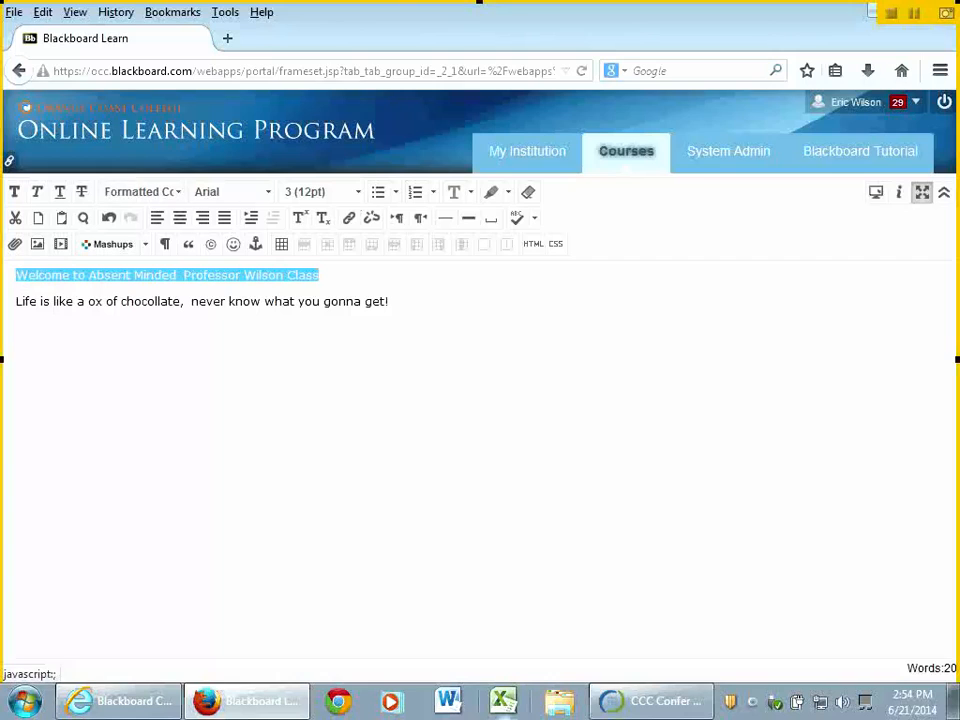
click(180, 199)
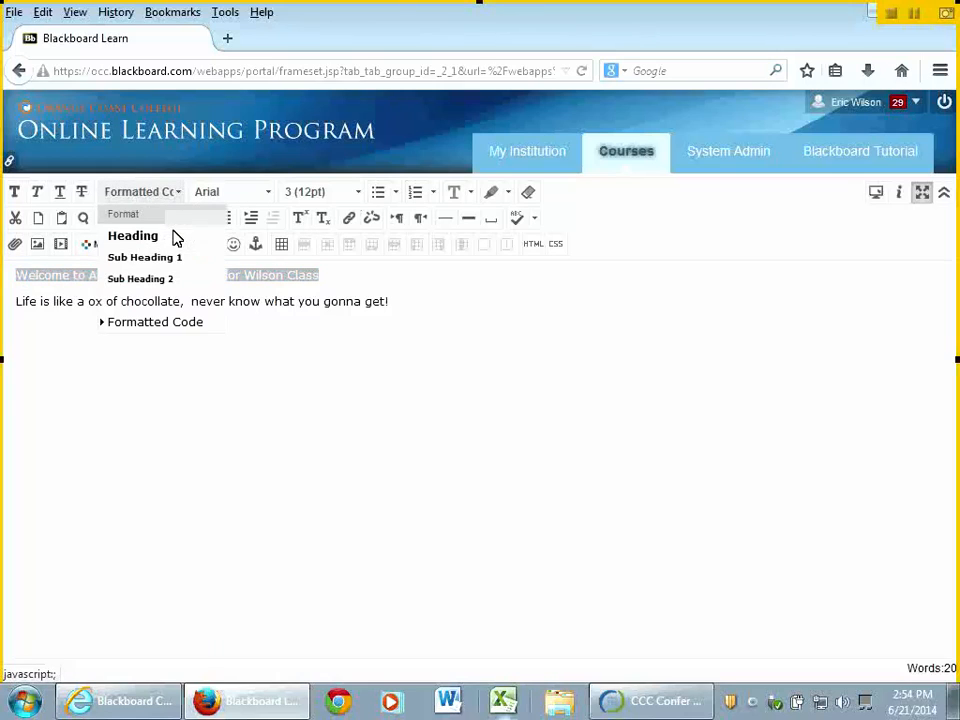
click(173, 241)
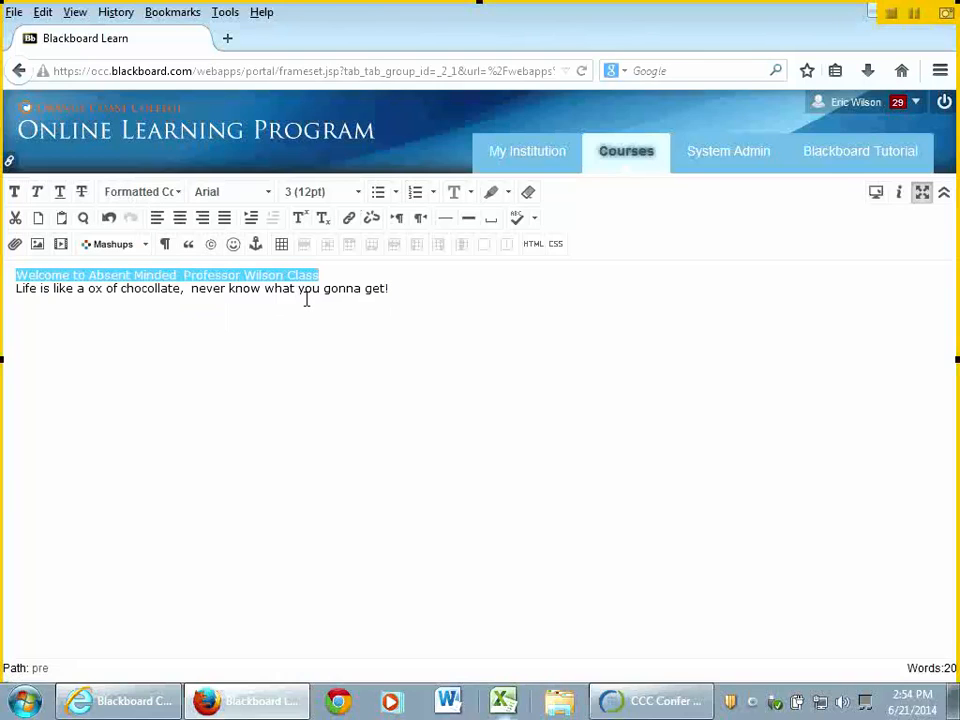
click(352, 278)
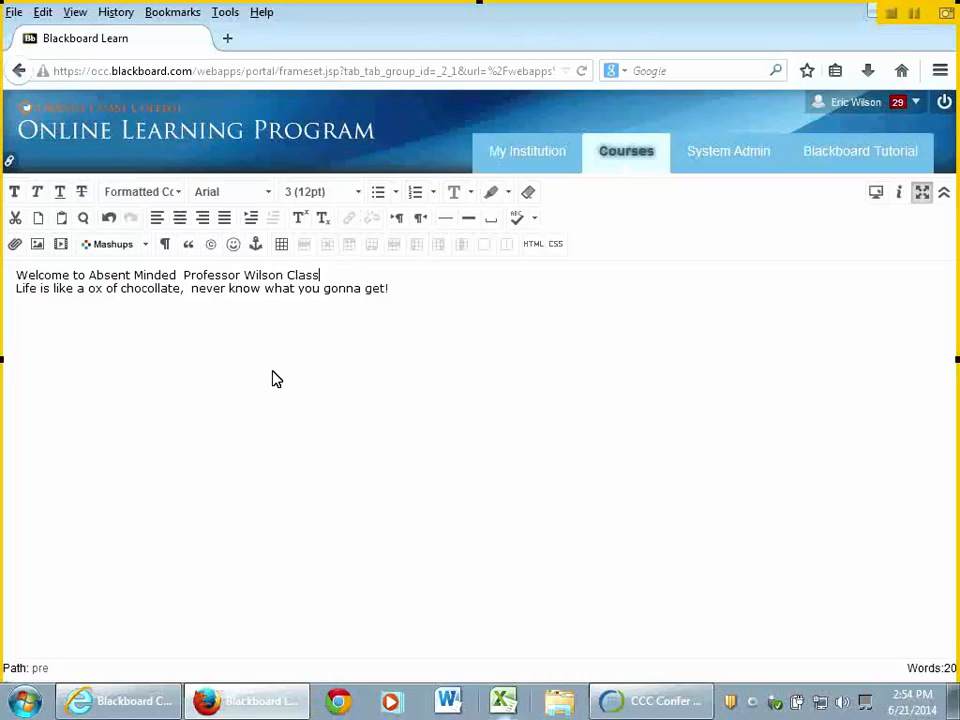
key(Return)
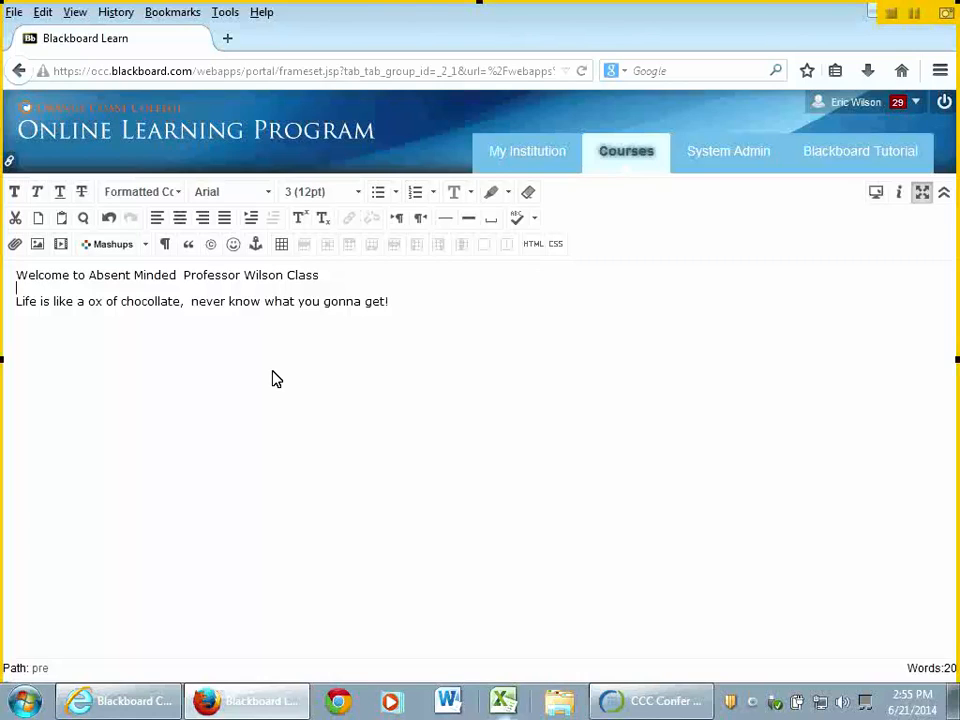
click(348, 271)
key(ctrl+a)
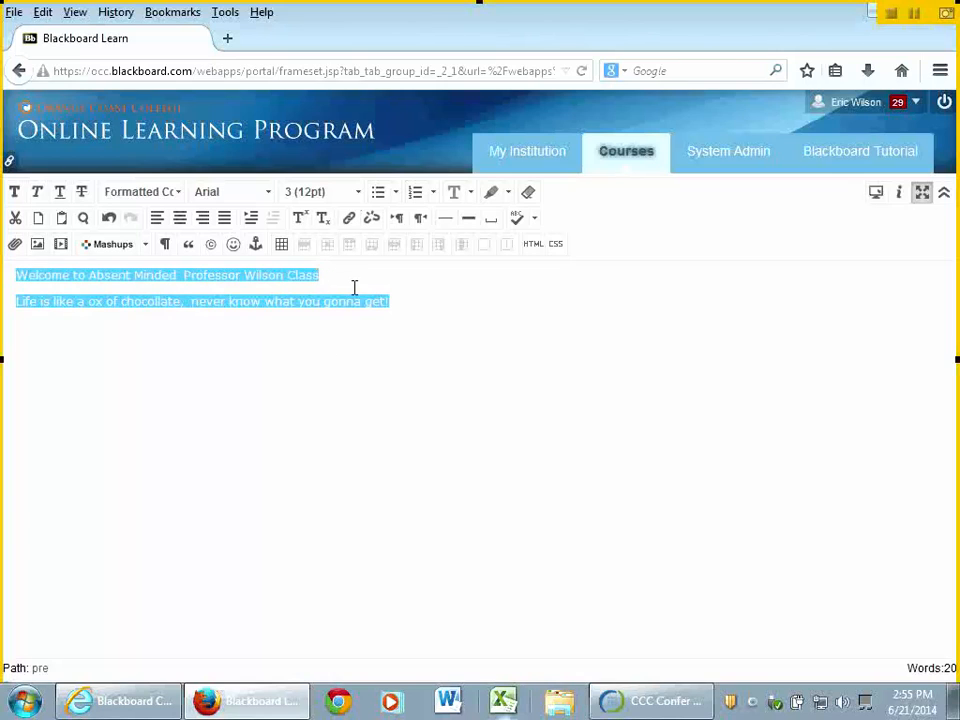
drag(356, 283, 16, 274)
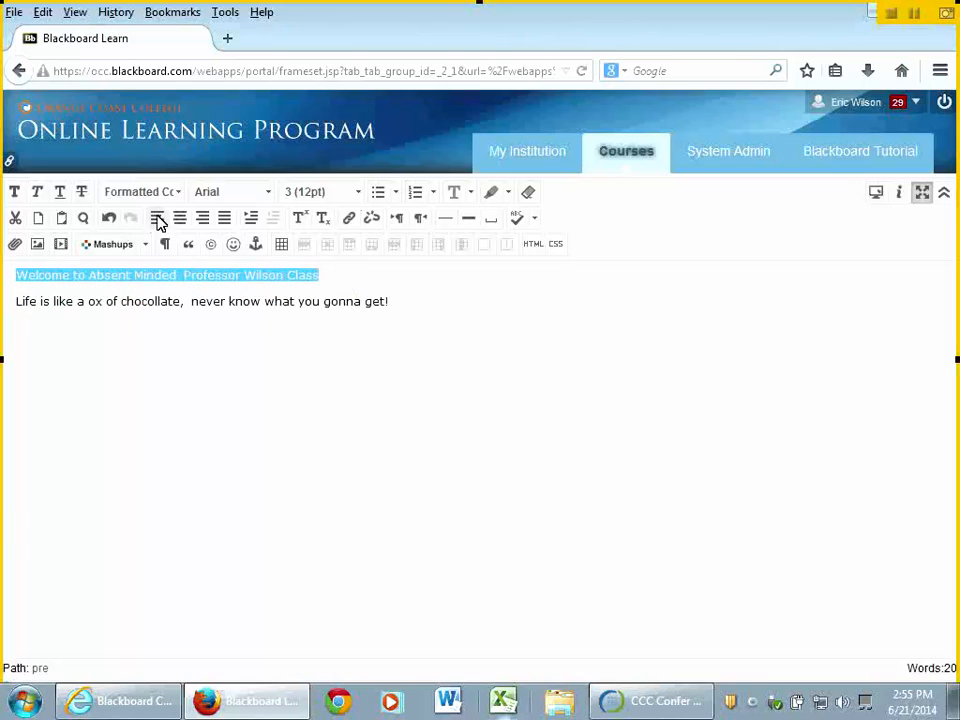
click(181, 199)
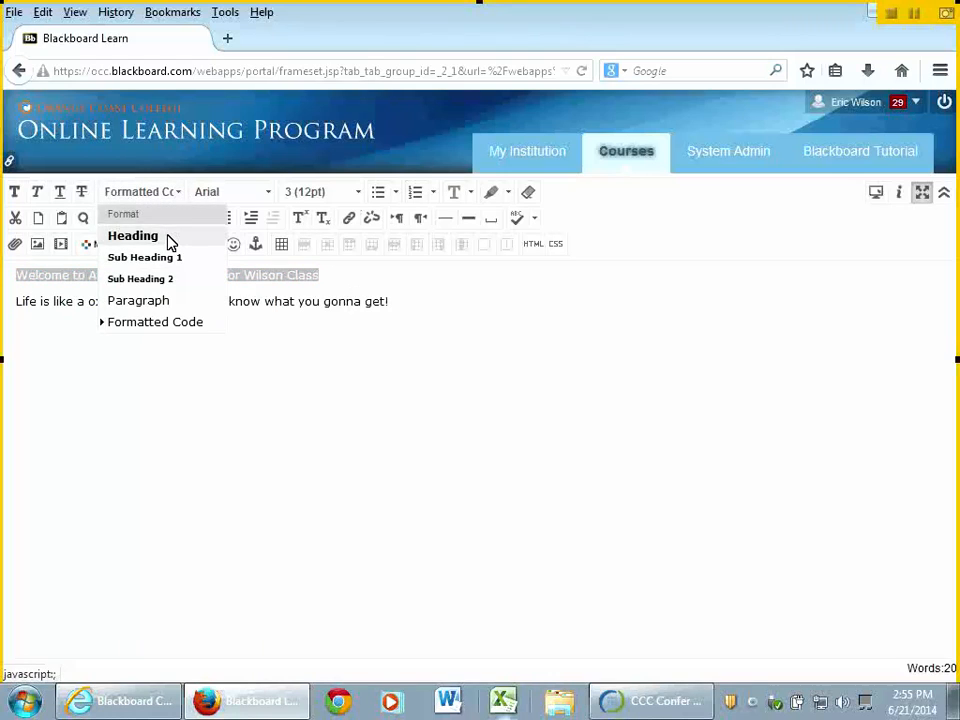
click(171, 238)
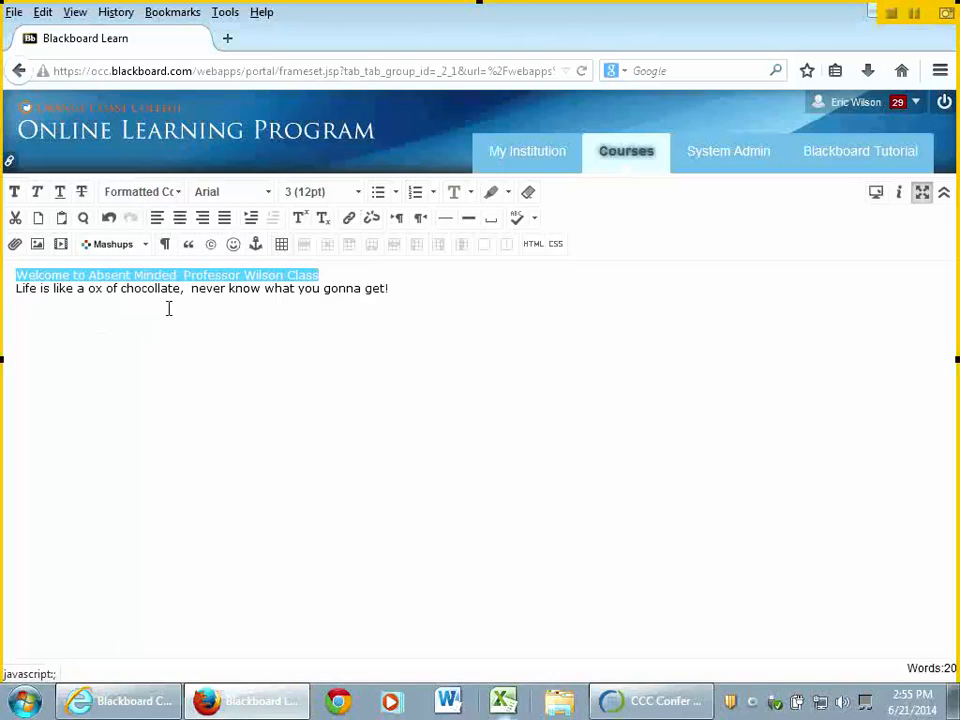
- In the HTML source, remove the opening <pre> tag so the code starts with 'Welcome to'
click(533, 247)
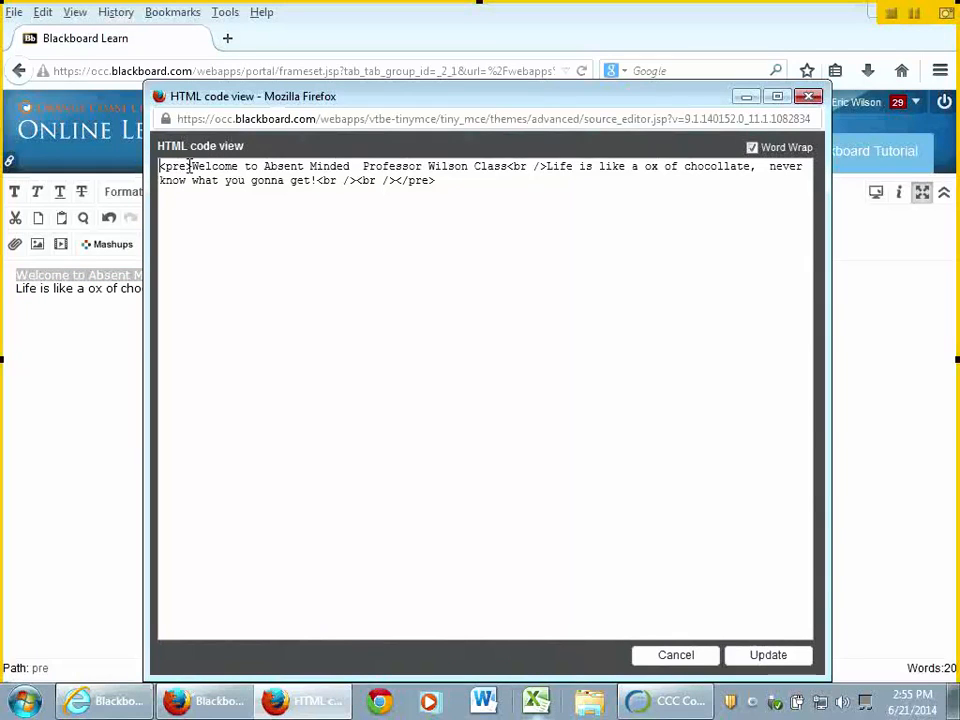
drag(186, 166, 159, 166)
key(shift+Right)
key(Delete)
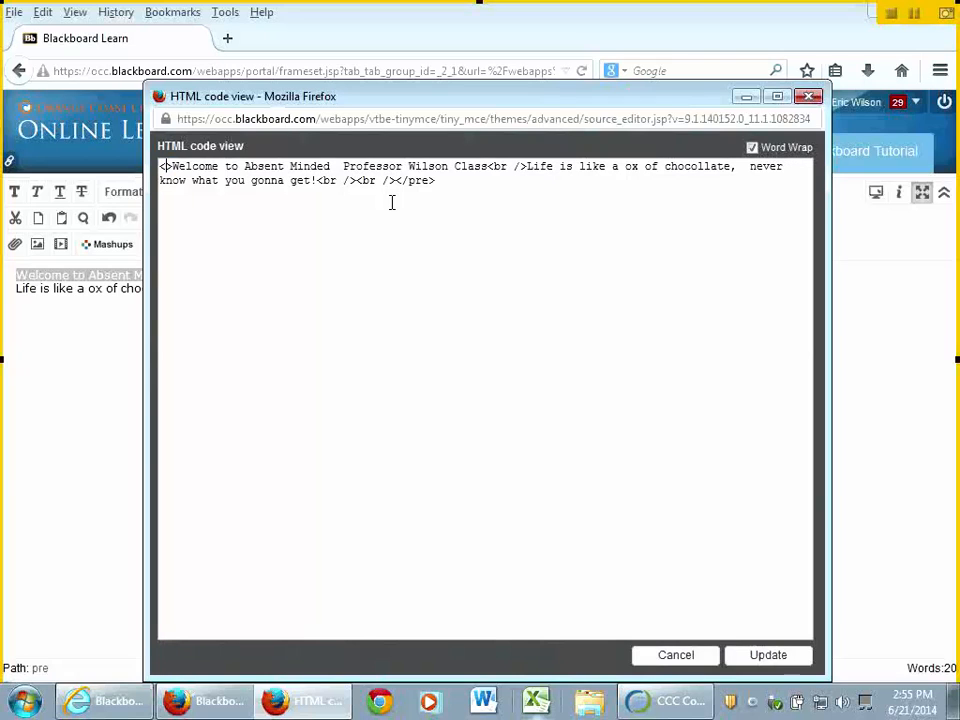
text(H)
click(392, 199)
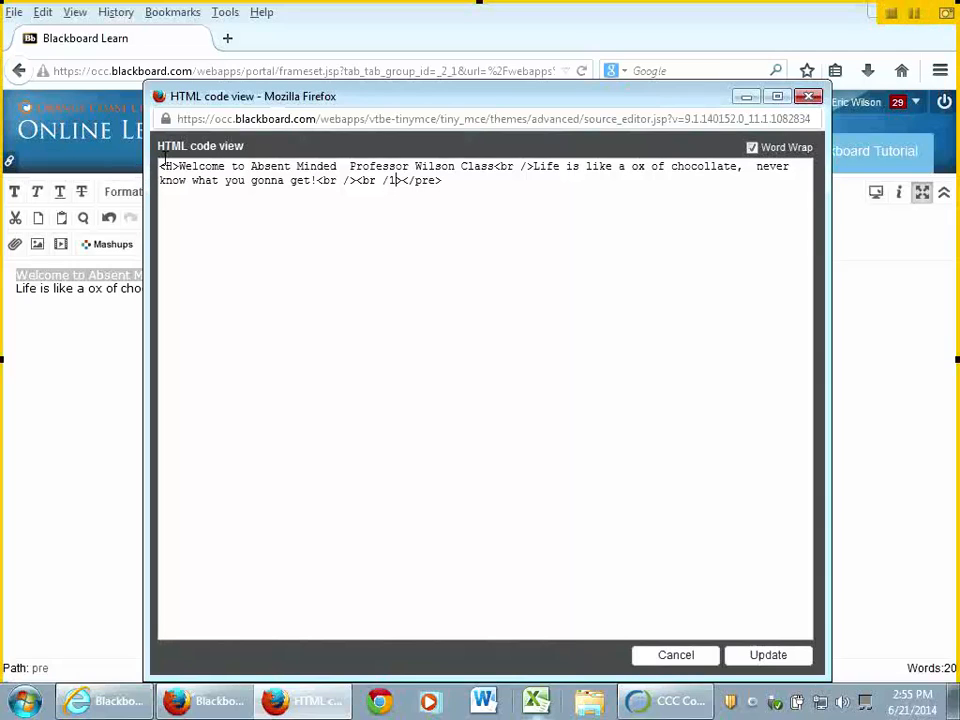
drag(174, 166, 159, 167)
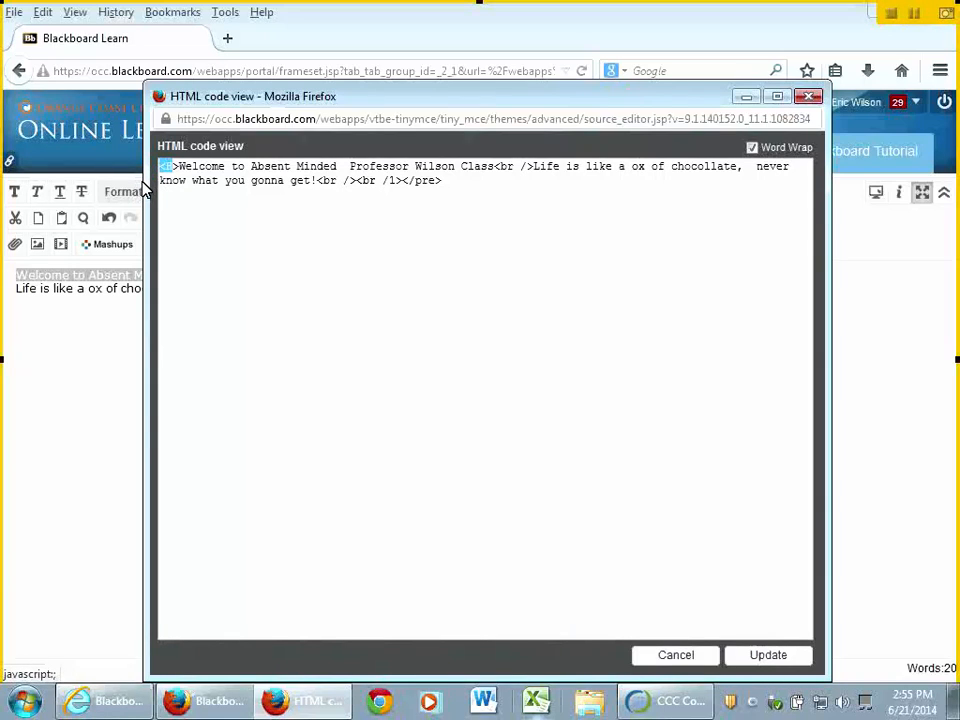
key(Delete)
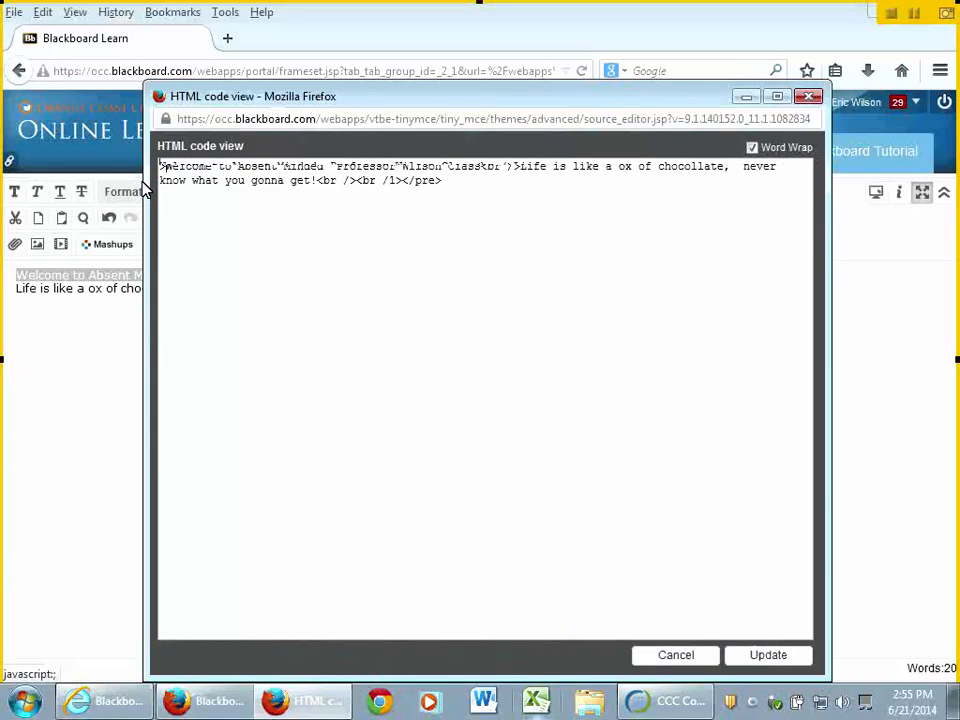
key(BackSpace)
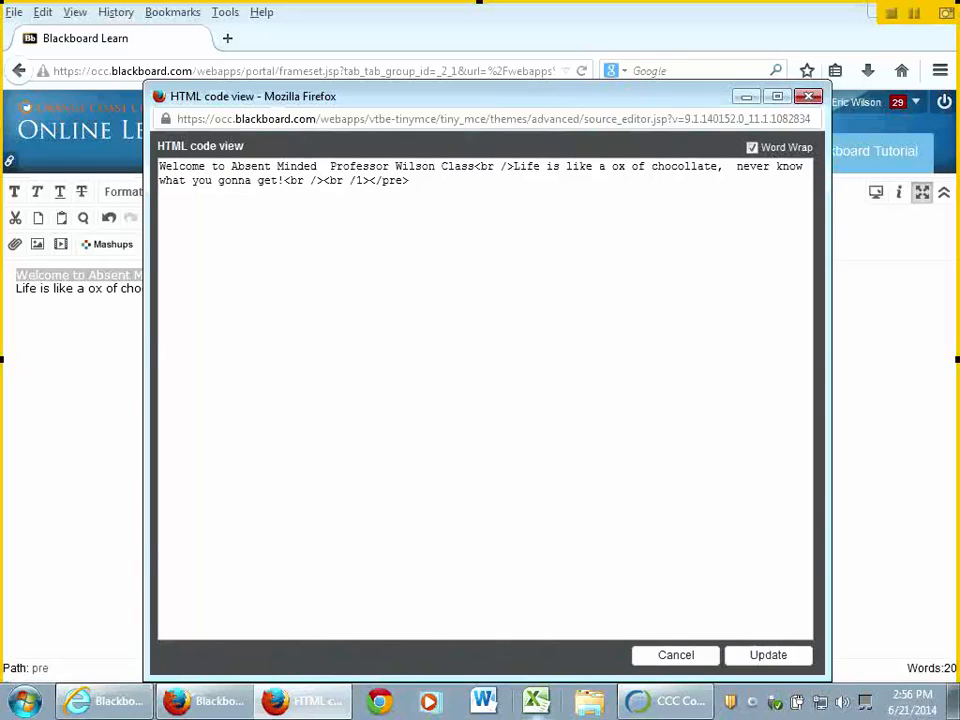
- Delete all the HTML source and apply the empty code to the editor
drag(410, 181, 6, 6)
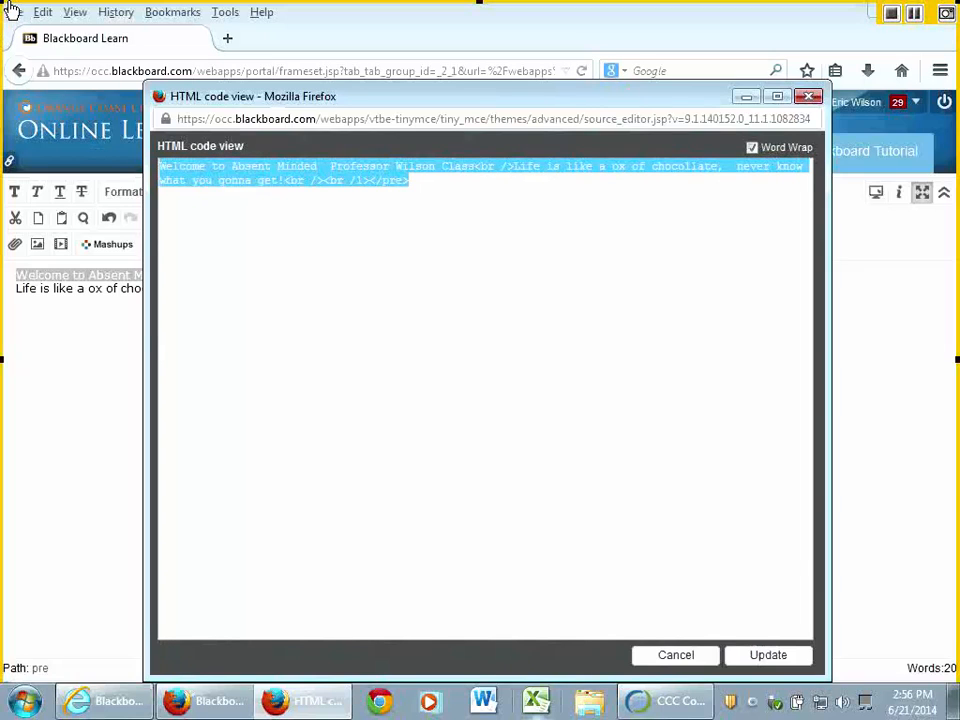
key(Delete)
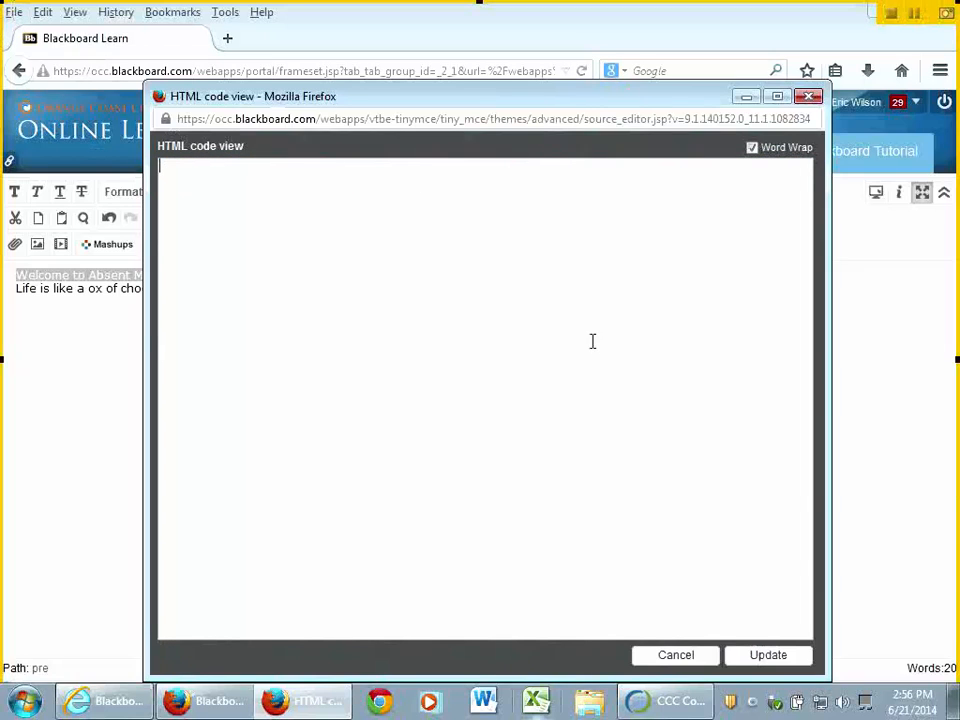
click(765, 654)
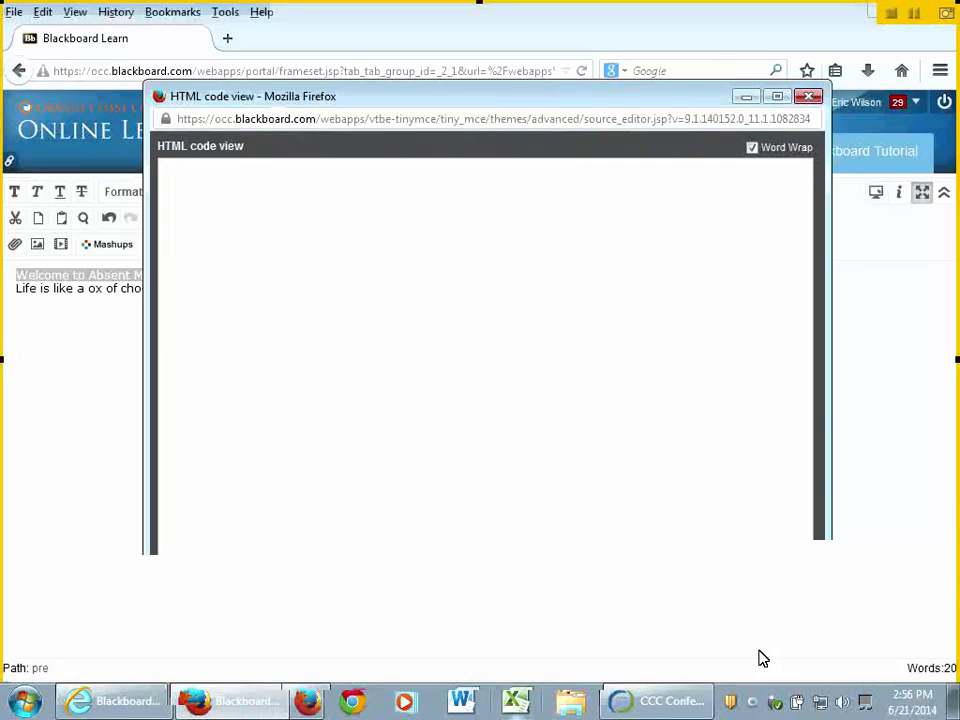
- Type 'Welcome to a Class where we don't turn people away!' with a sentence about the instructor below
text(Welcoem)
key(BackSpace)
key(BackSpace)
text(me to a Class where we do0n)
key(BackSpace)
key(BackSpace)
text(n't tu)
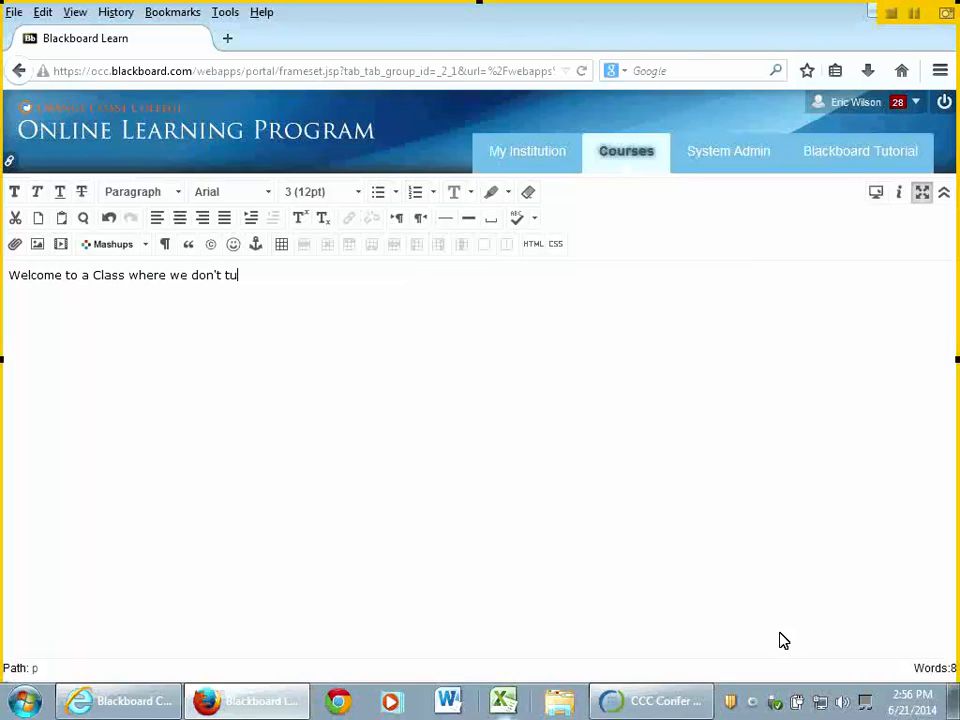
text(rn people away)
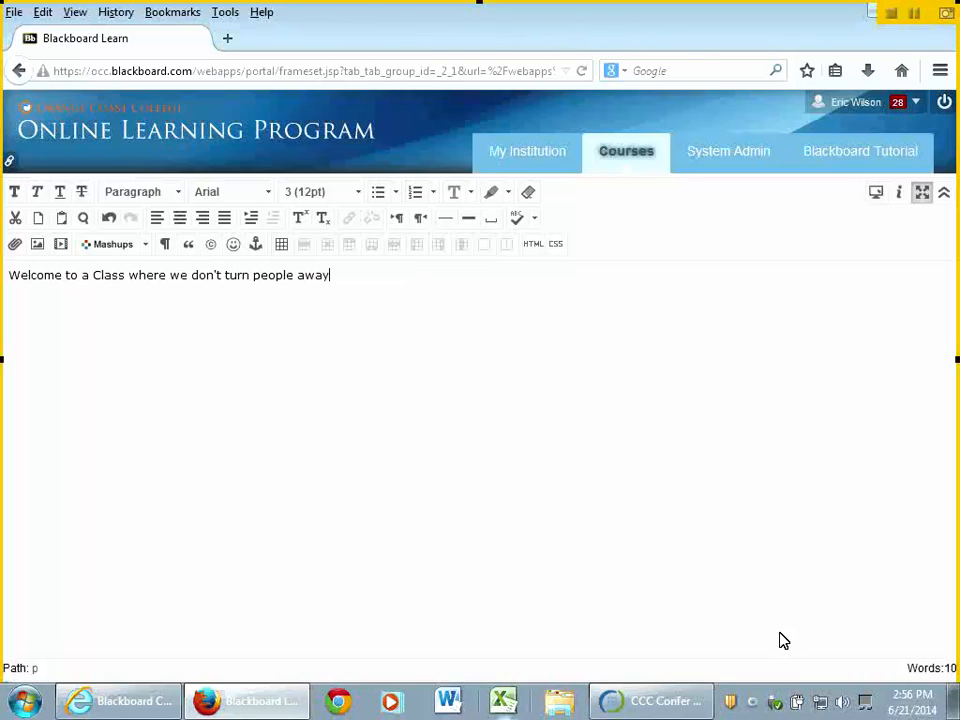
text(!)
key(Return)
text(Eric is a crazy guy who has been here too long.)
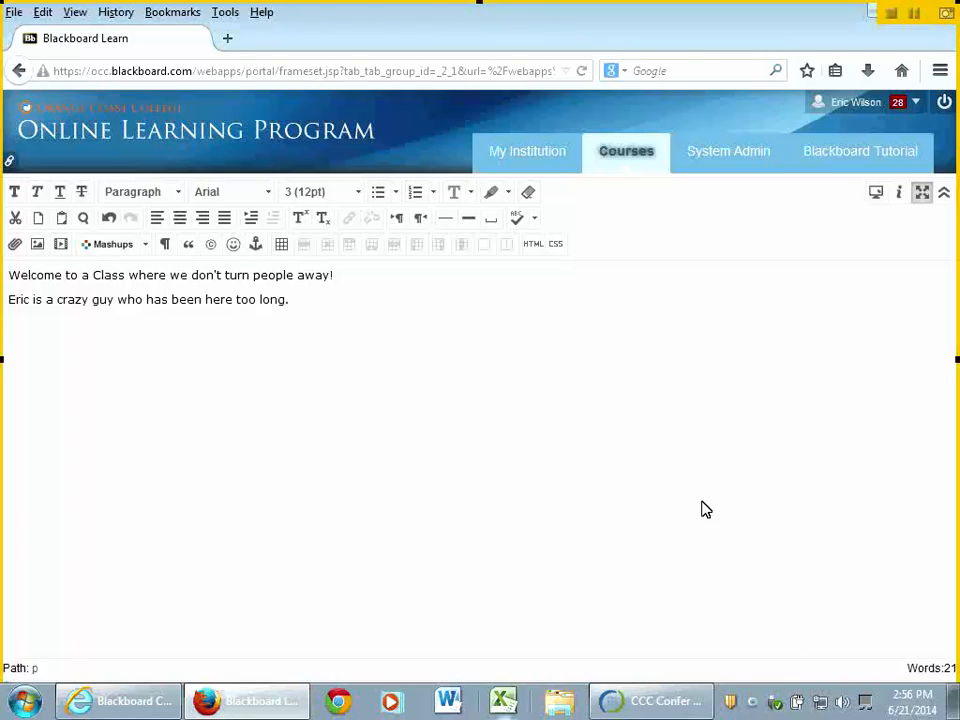
key(Return)
drag(342, 275, 6, 250)
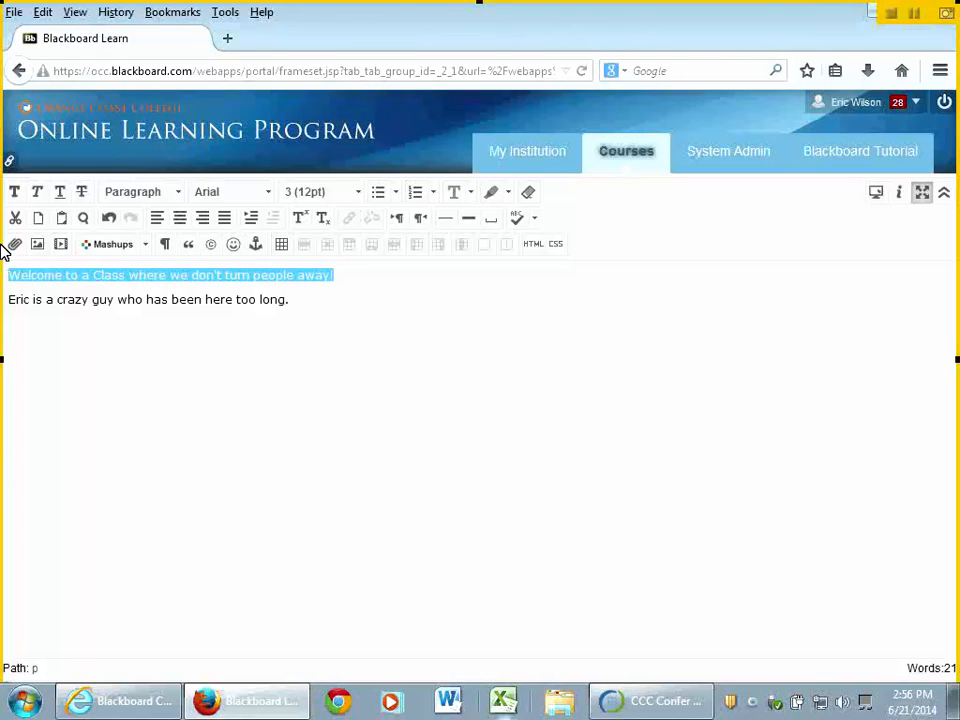
- Format the line 'Welcome to a Class where we don't turn people away!' as a Heading
click(178, 192)
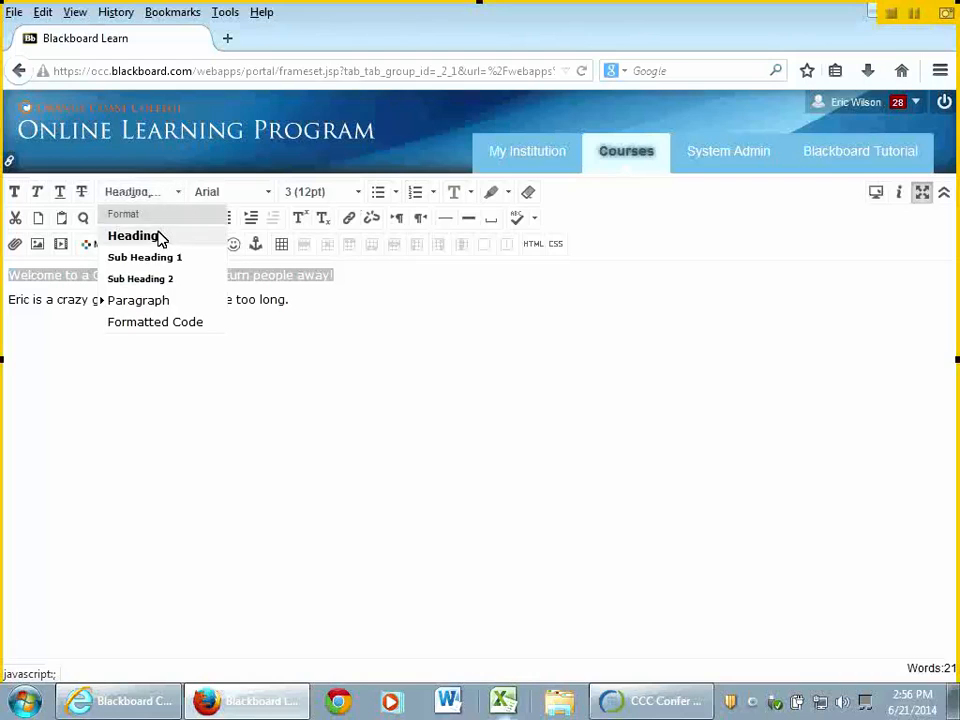
click(160, 238)
click(493, 321)
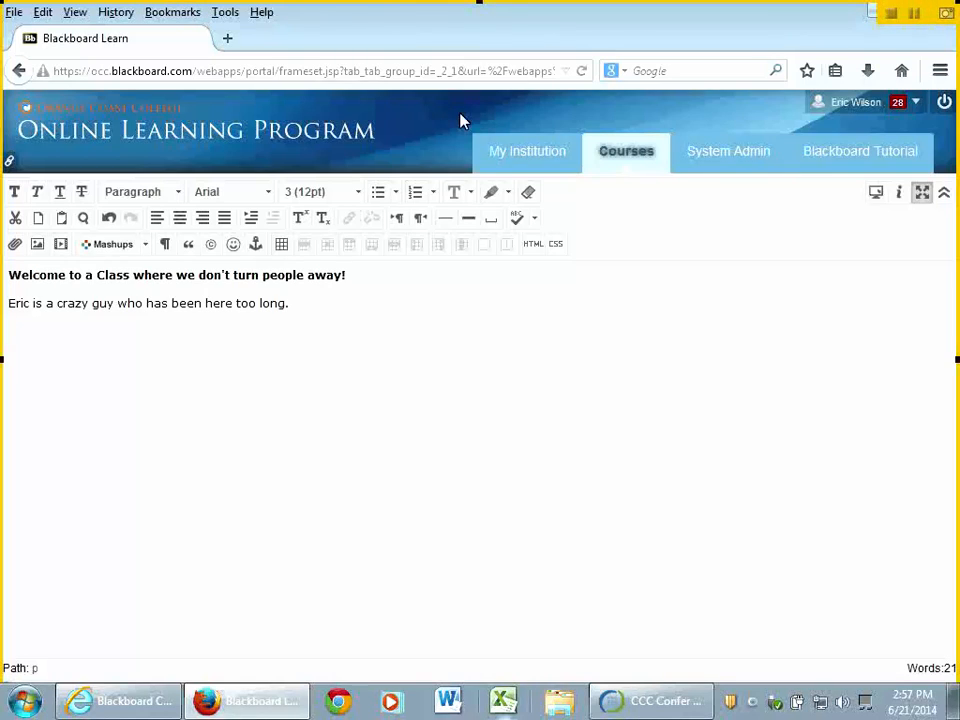
- Make the word 'crazy' bold and dark red
double_click(69, 304)
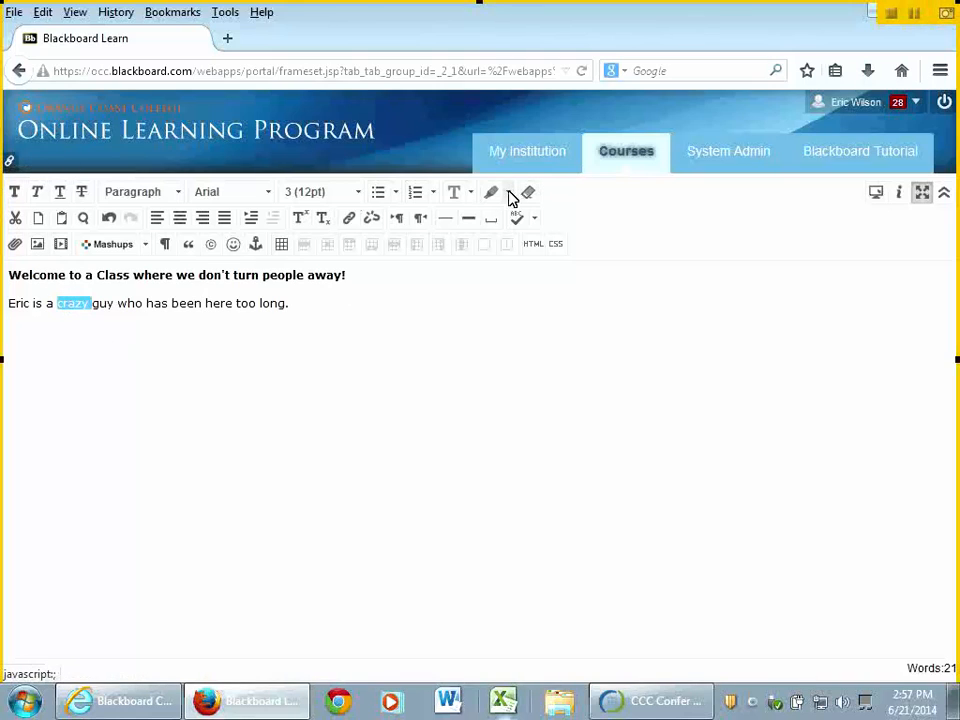
click(474, 192)
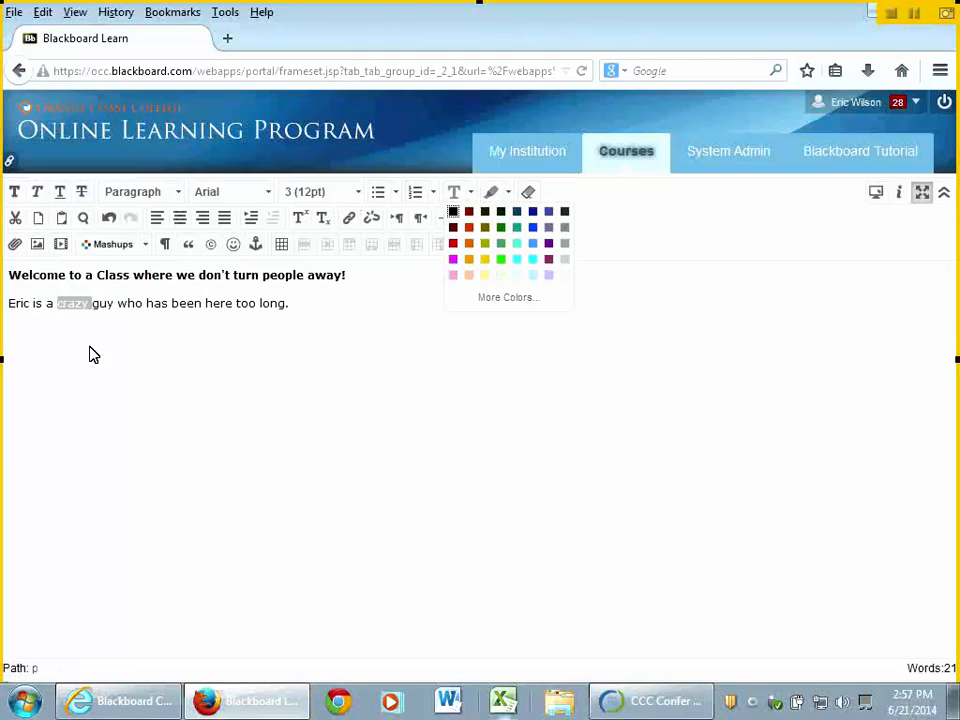
click(66, 294)
double_click(66, 302)
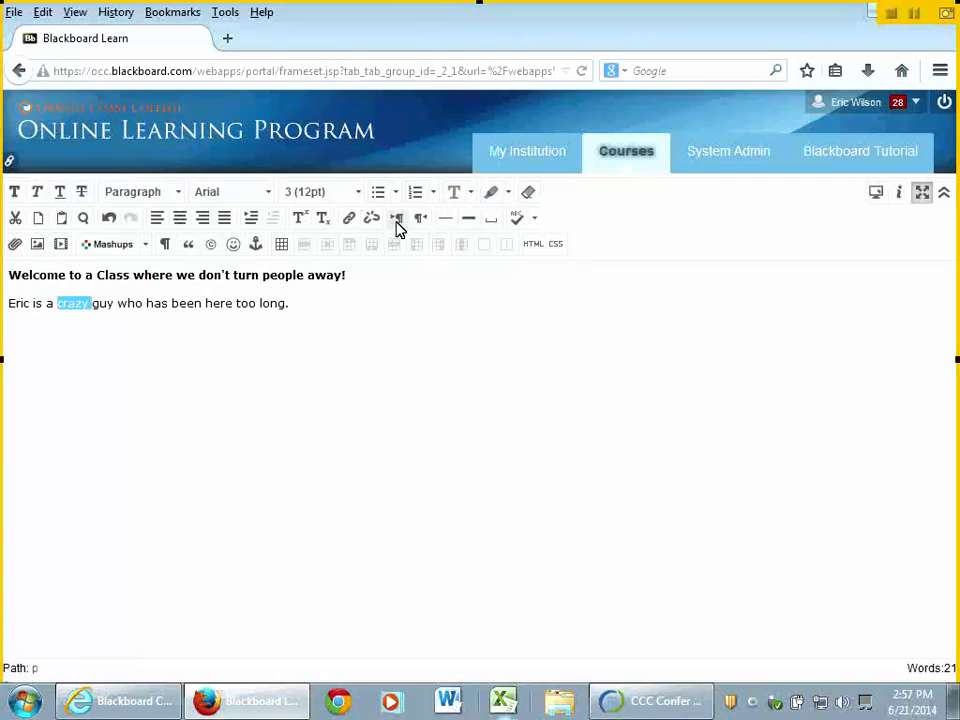
click(471, 194)
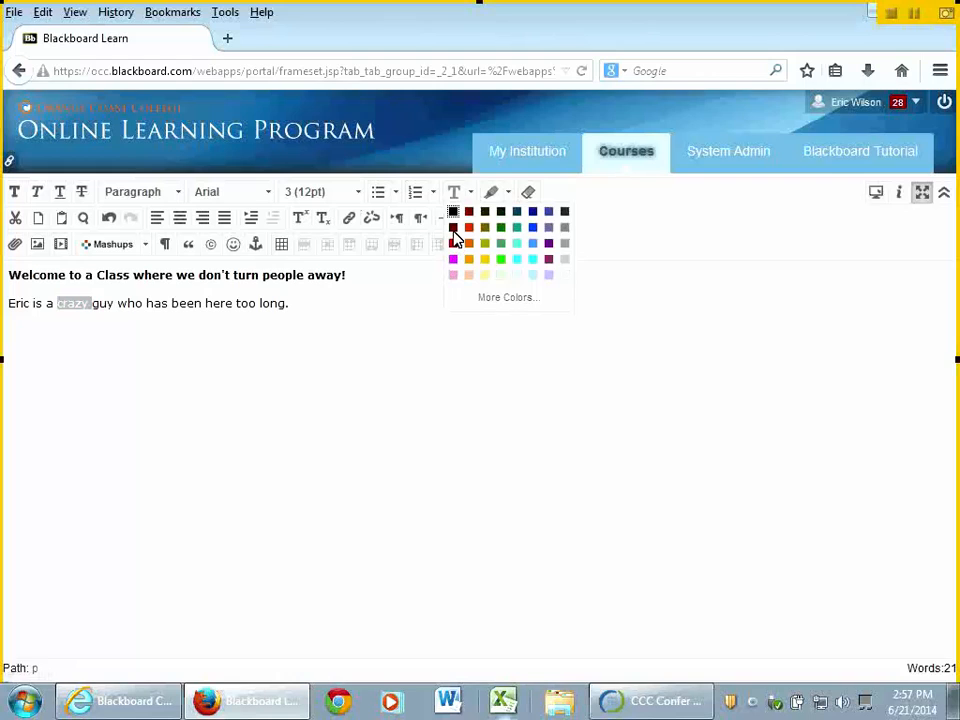
click(453, 227)
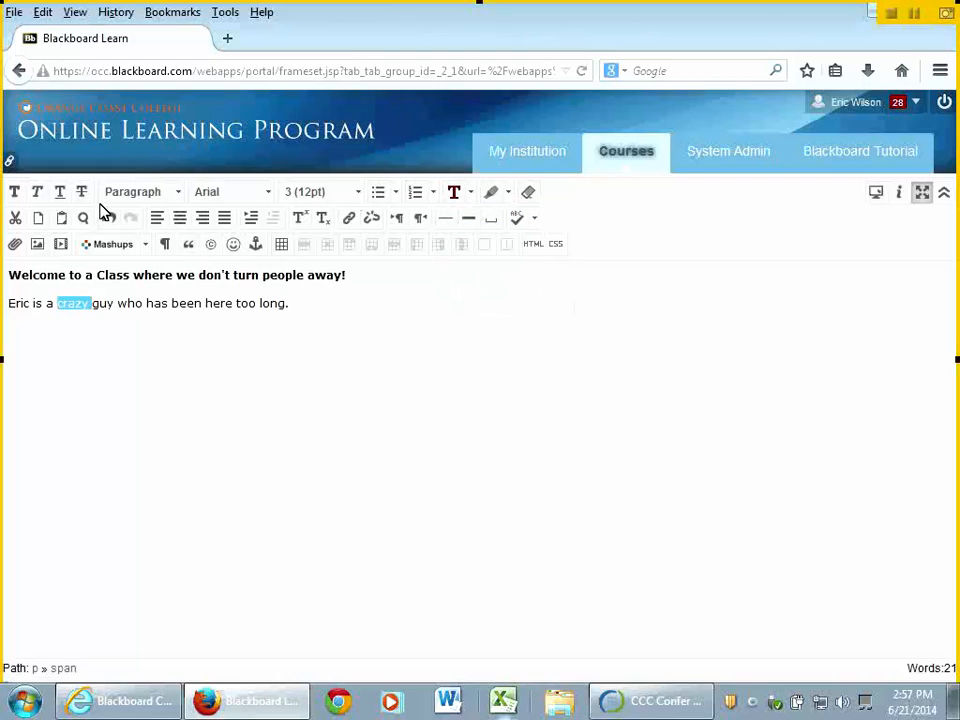
click(15, 194)
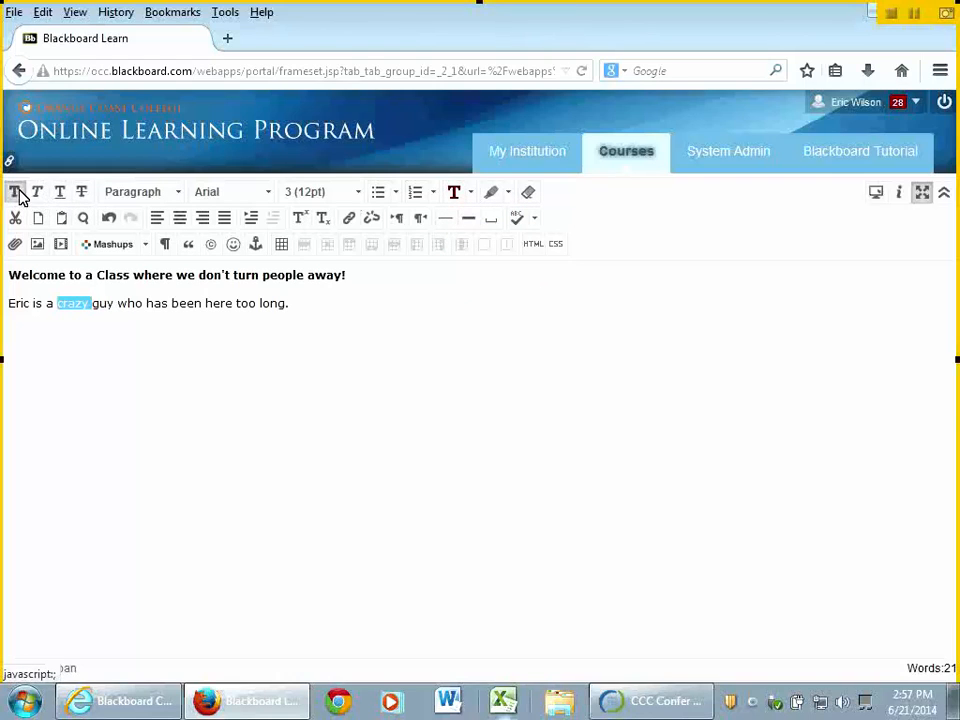
- Highlight 'too long' in yellow and start a new paragraph after the sentence
drag(238, 302, 288, 298)
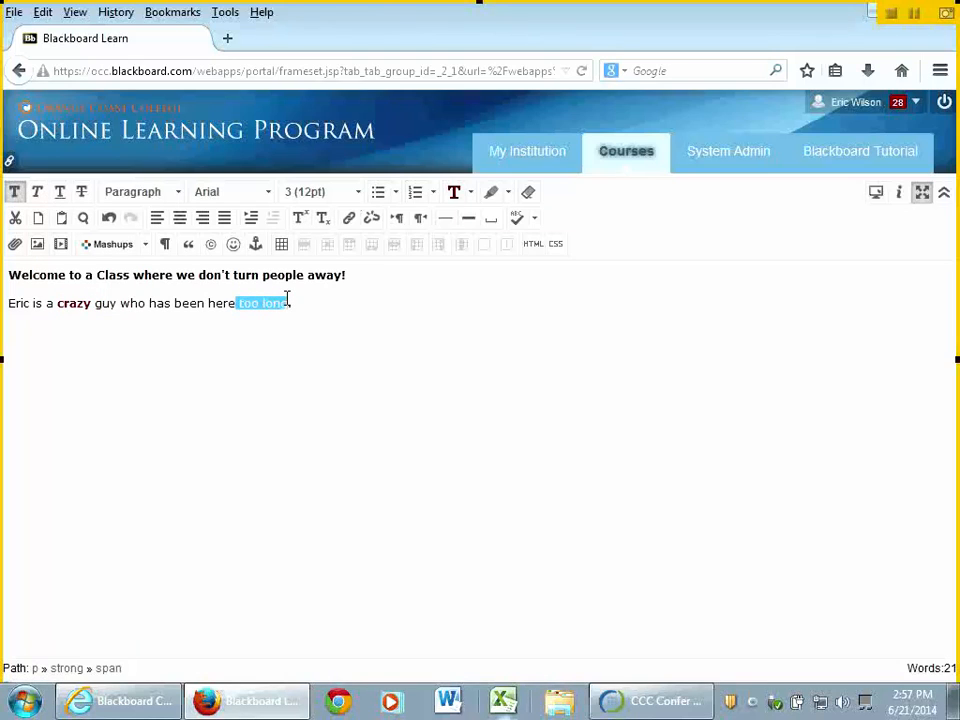
click(509, 197)
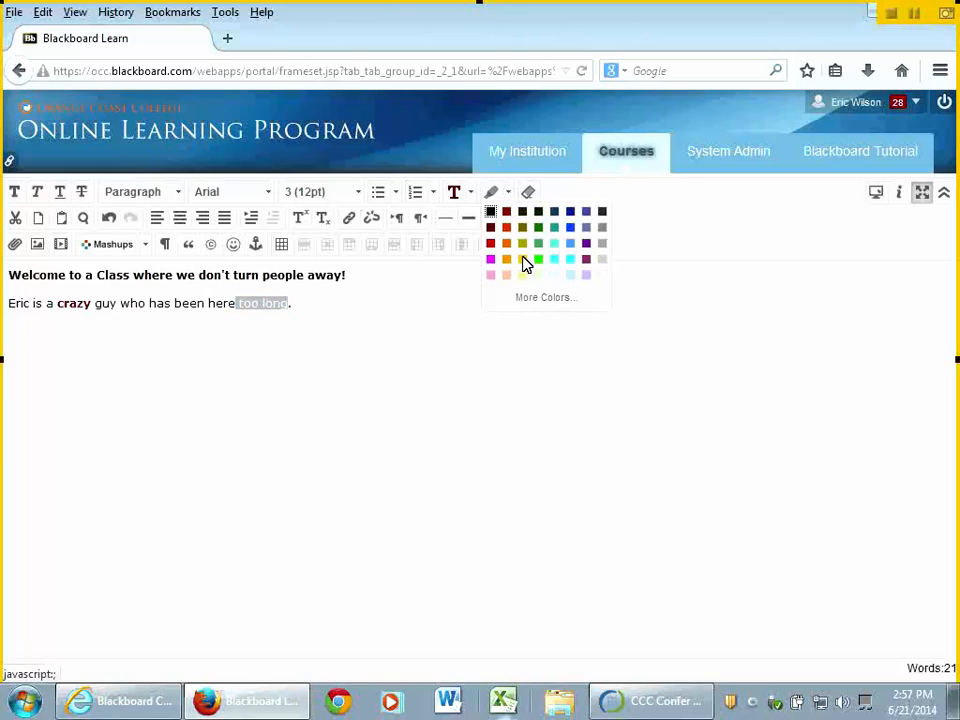
click(522, 243)
click(358, 330)
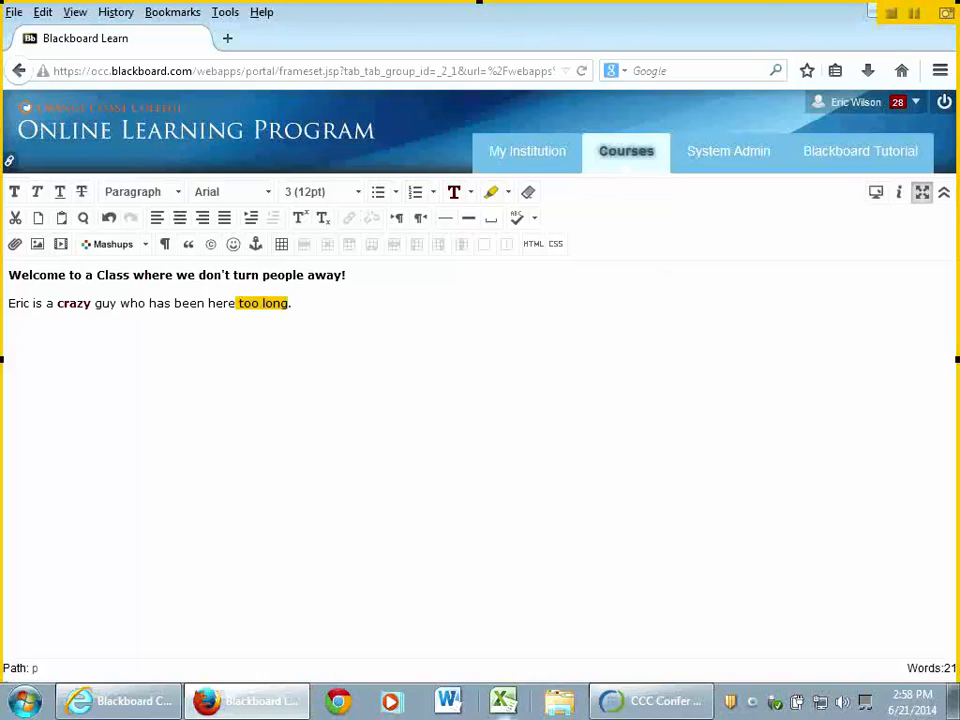
click(343, 304)
key(Return)
key(Return)
click(398, 193)
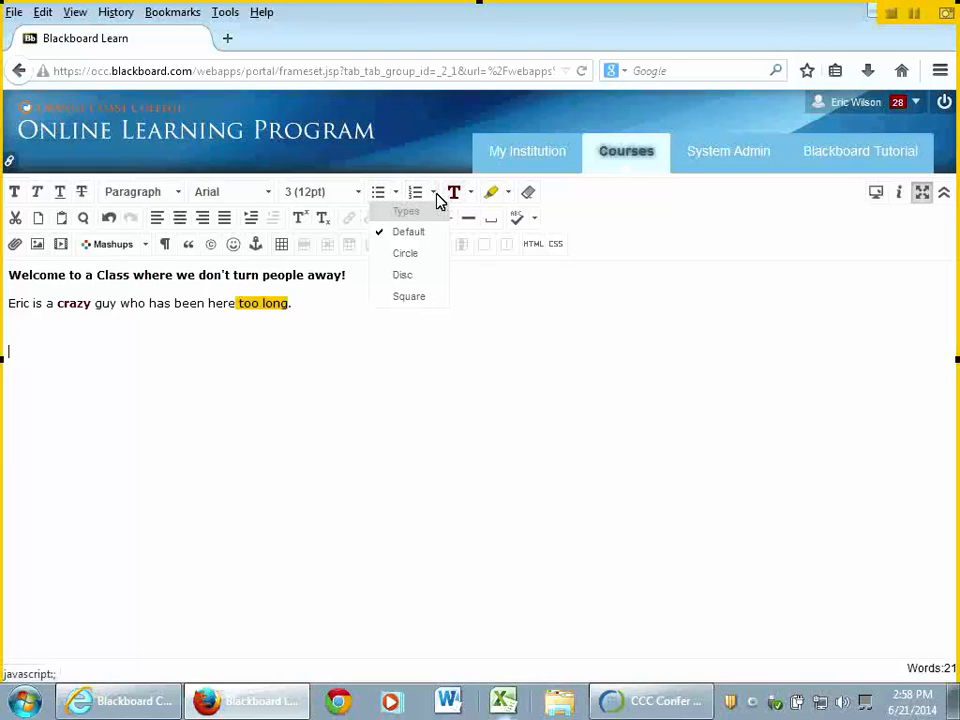
click(436, 198)
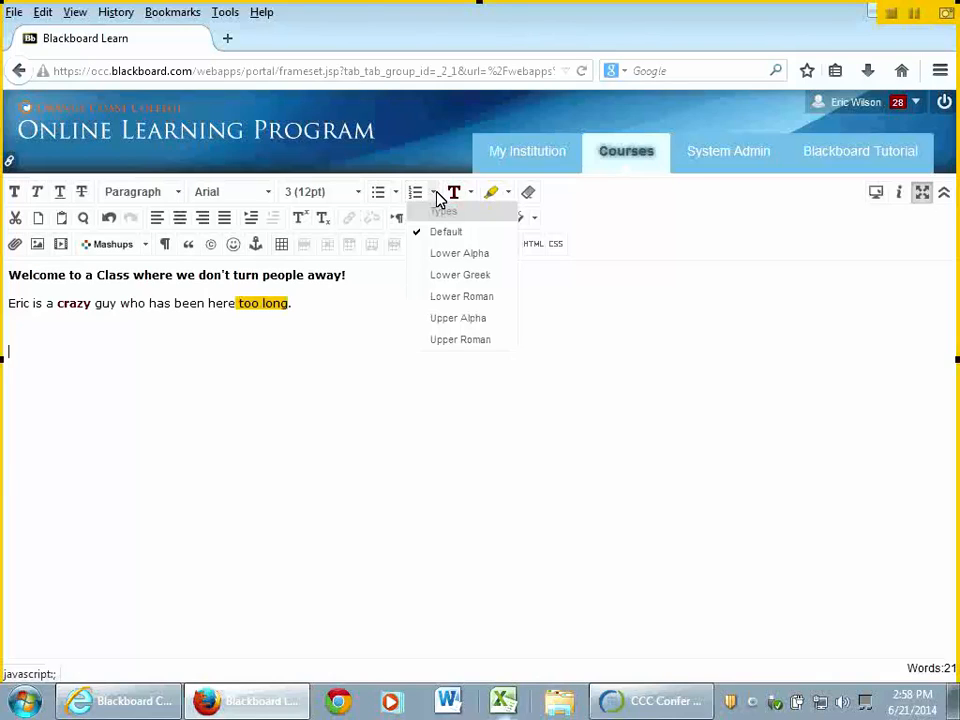
click(318, 486)
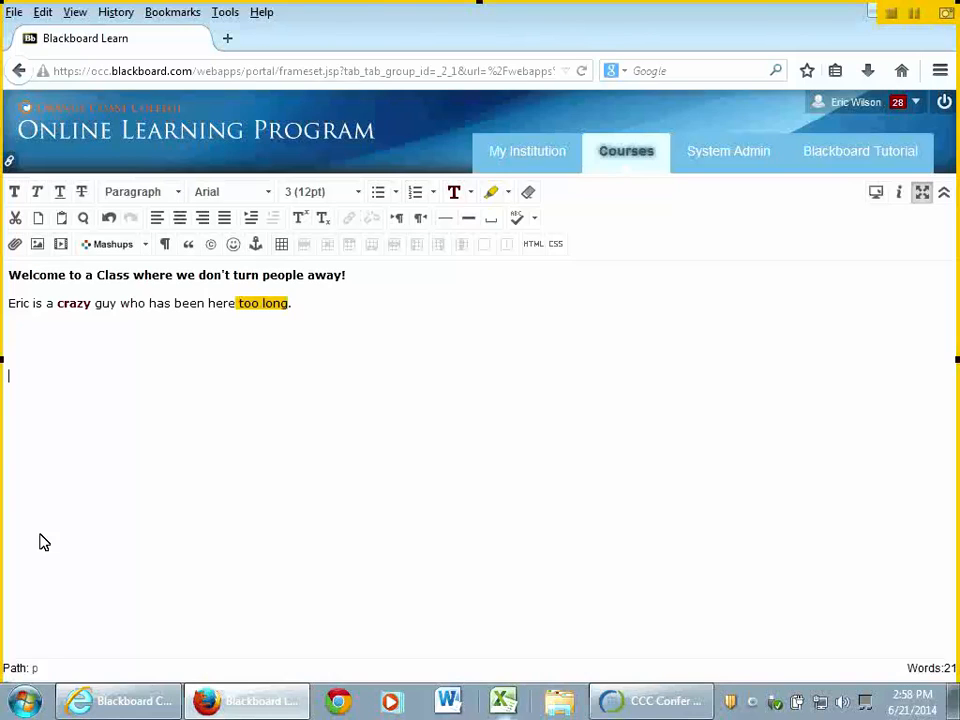
- Type four one-line remarks about colleagues (Queen, Nut, Co-Quees of Contnet, wise), each on its own line
text(Elaine if the Queen)
key(Return)
text(Eric is )
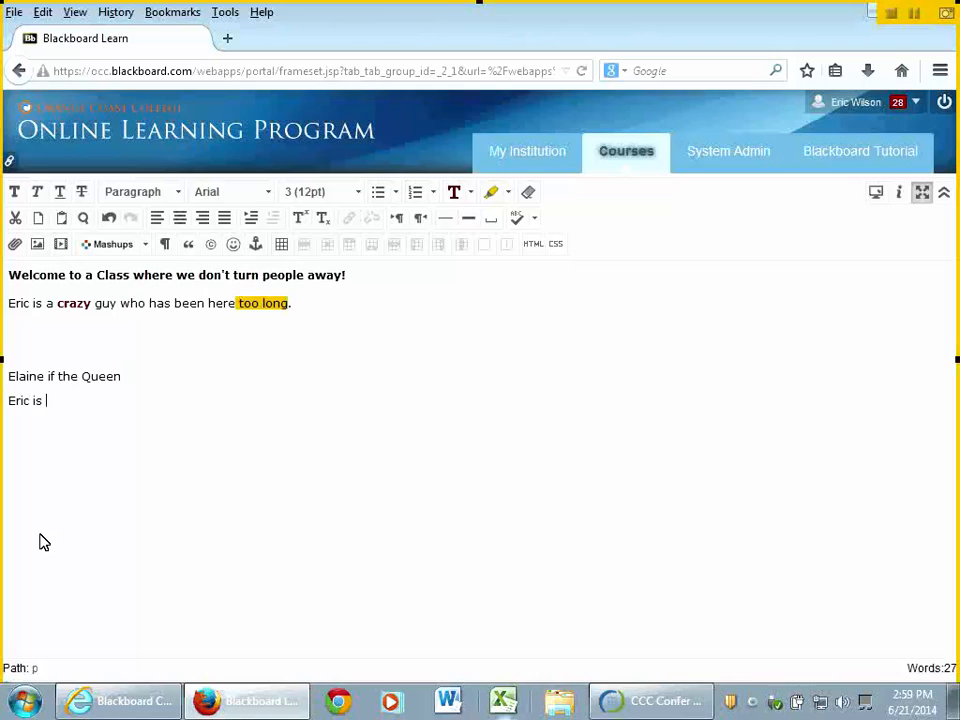
text(the Nut)
key(Return)
text(Lynda is Co-W)
key(BackSpace)
text(Quees of Contnet)
key(Return)
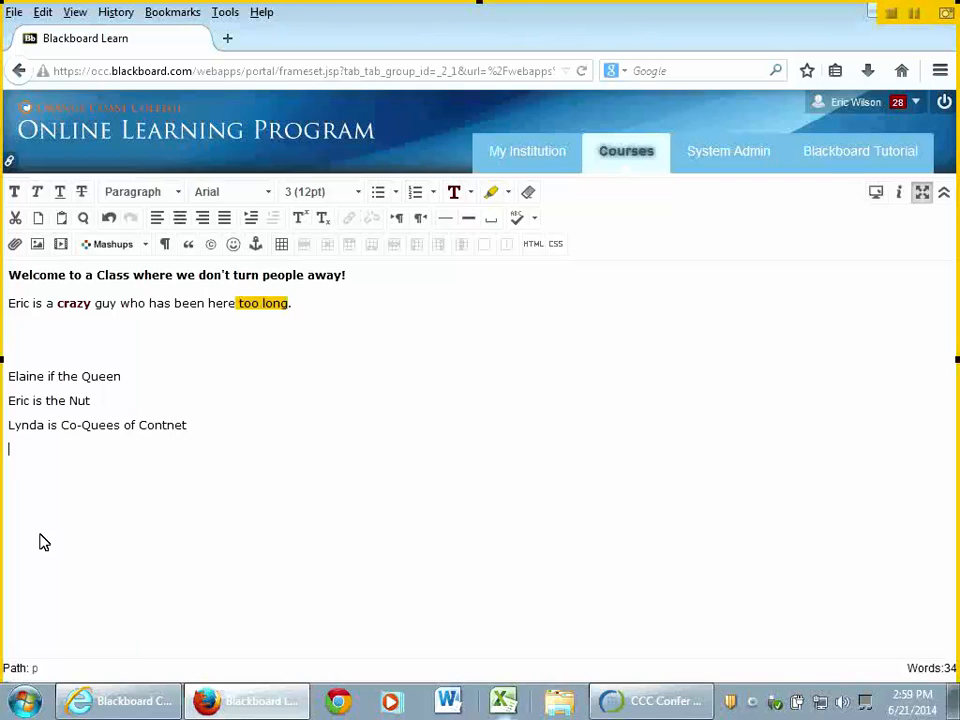
text(Patrick is wise.)
key(Return)
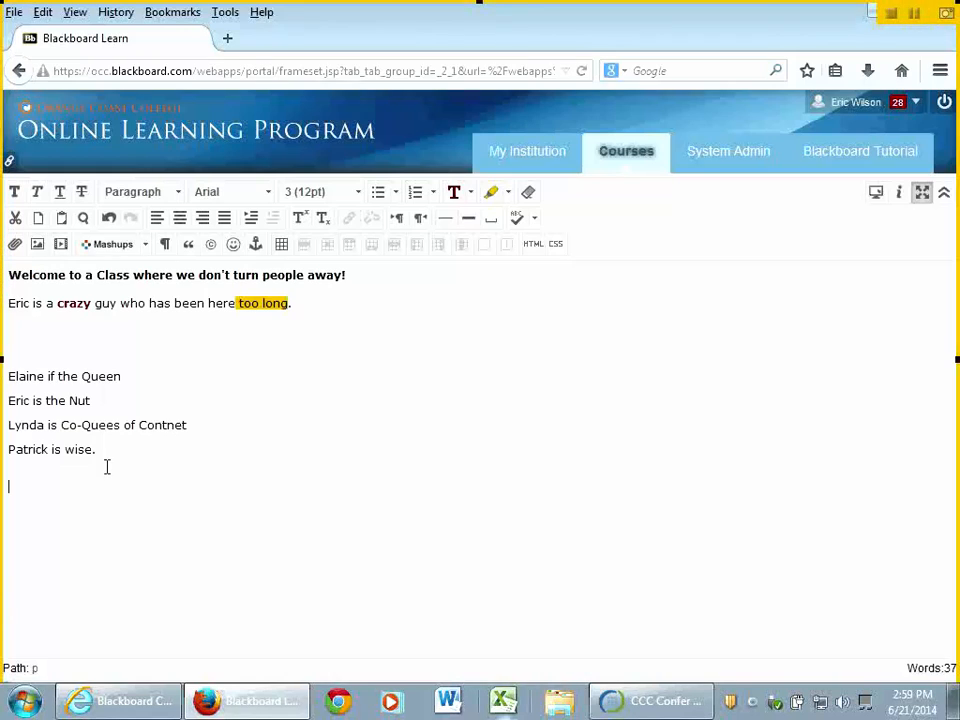
- Turn the four colleague remarks into a bulleted list
drag(98, 450, 4, 377)
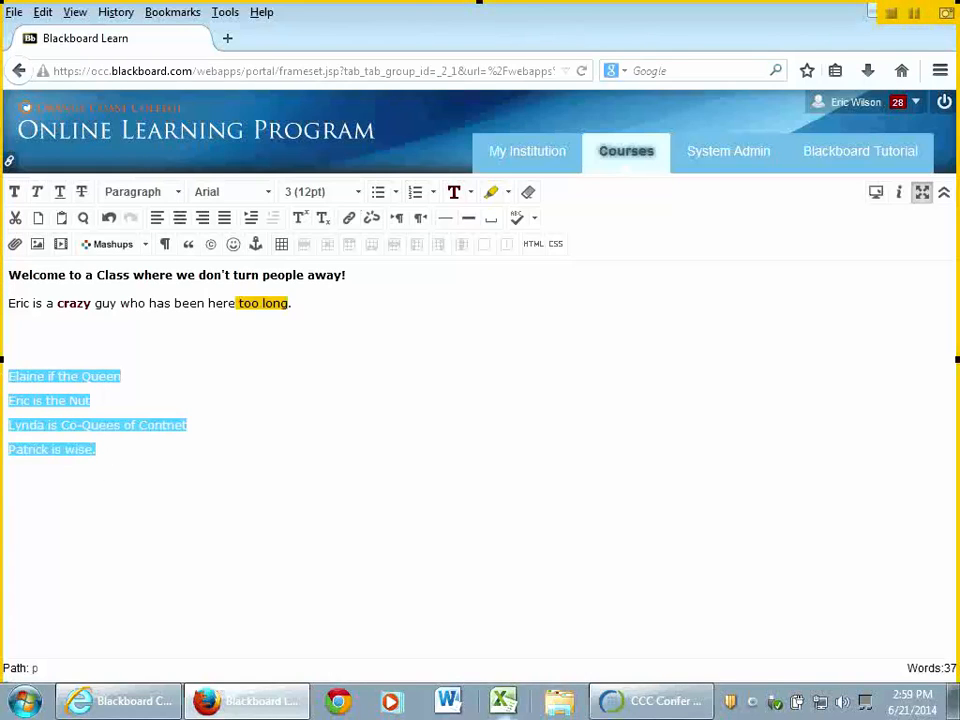
click(378, 191)
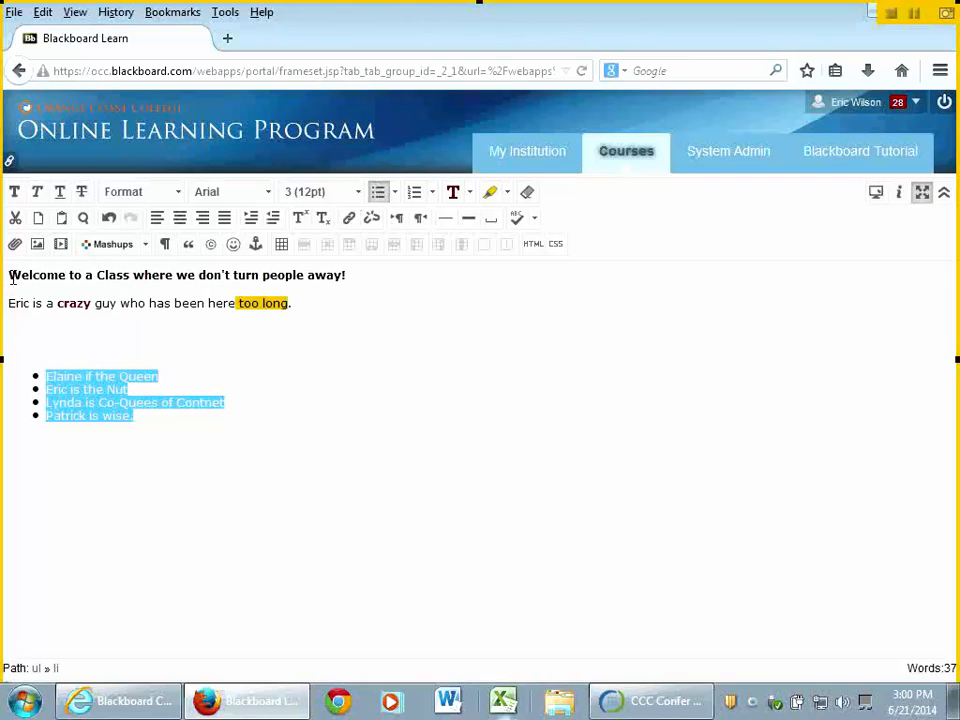
click(62, 330)
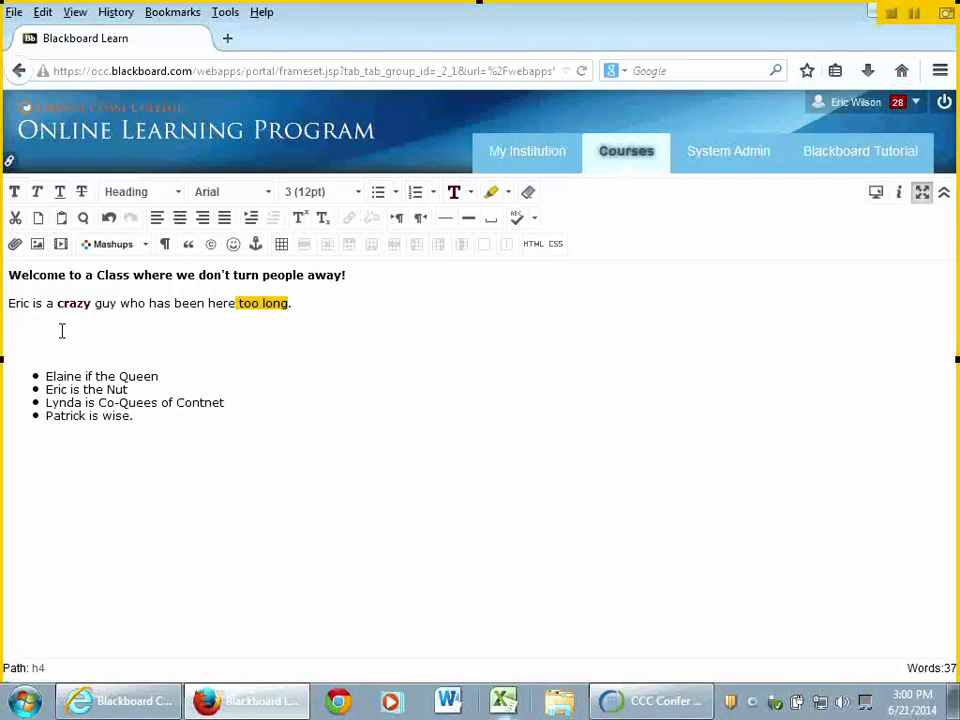
- Insert blank lines above the Welcome heading to leave room at the top
key(Return)
key(Return)
key(Return)
key(Return)
key(Up)
key(Up)
key(Up)
key(Up)
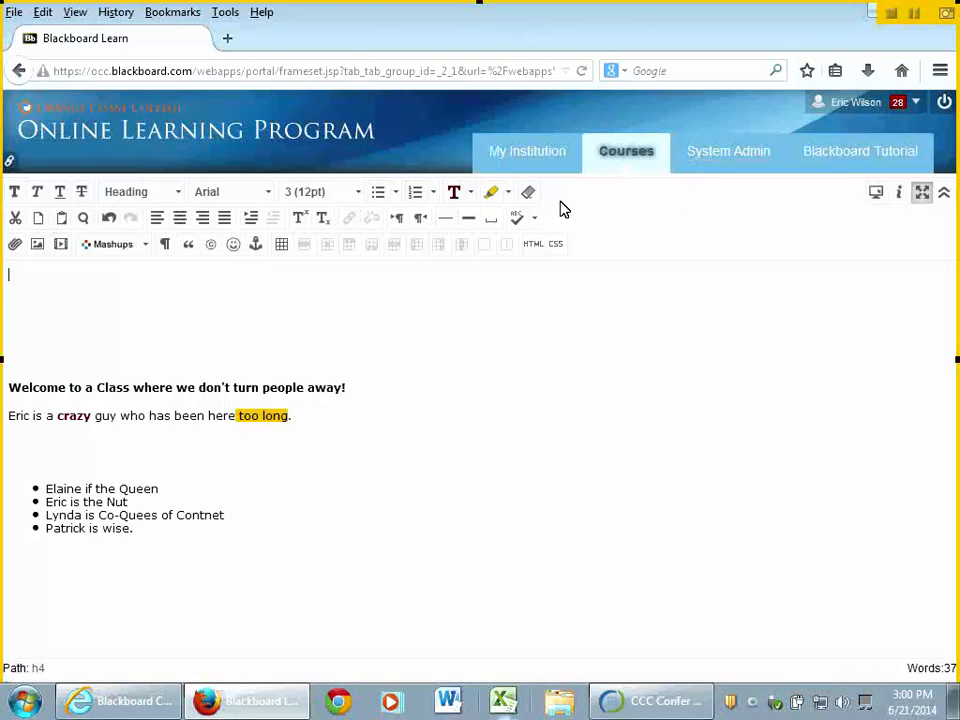
- Insert a one-row, two-column table with border 0, 100% width, and no caption
click(282, 251)
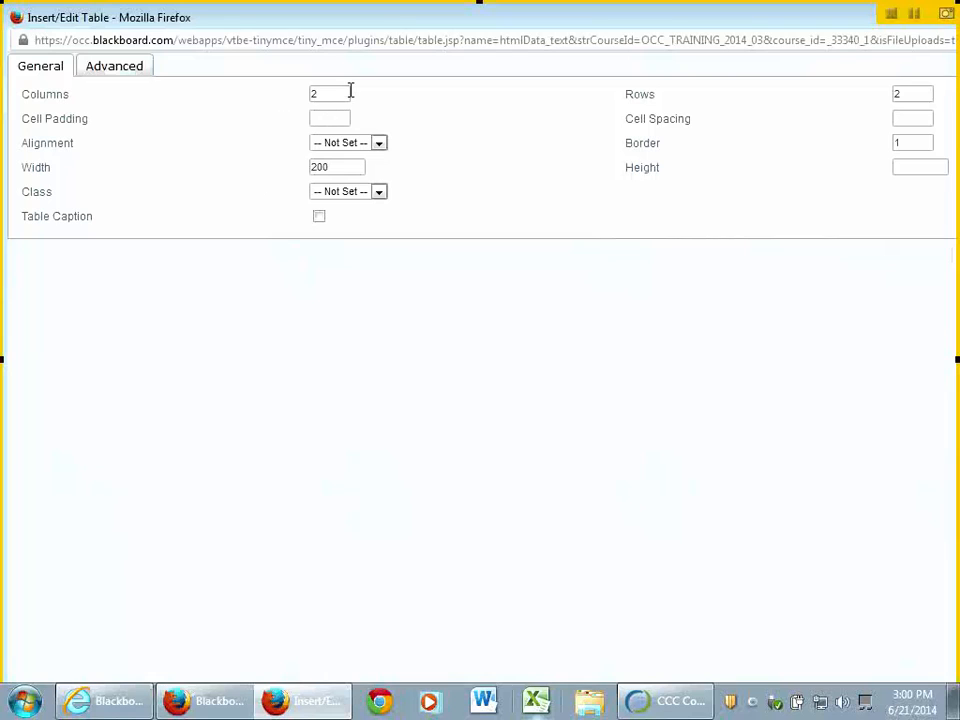
double_click(904, 100)
text(1)
double_click(916, 142)
text(0)
drag(345, 167, 282, 158)
text(100%)
click(318, 216)
click(321, 218)
drag(809, 23, 611, 96)
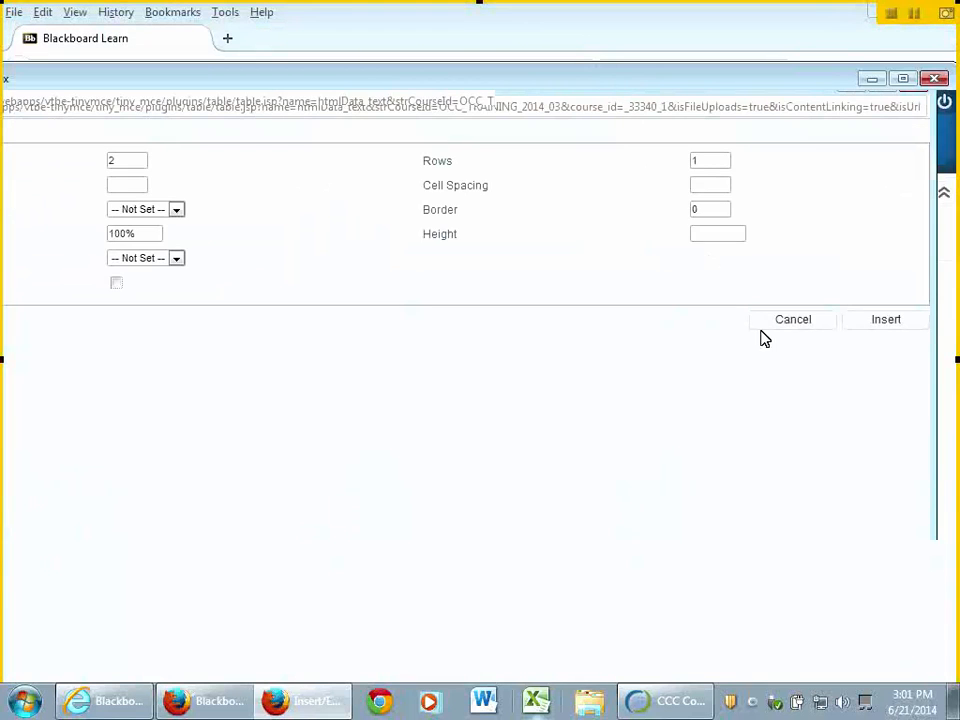
click(886, 320)
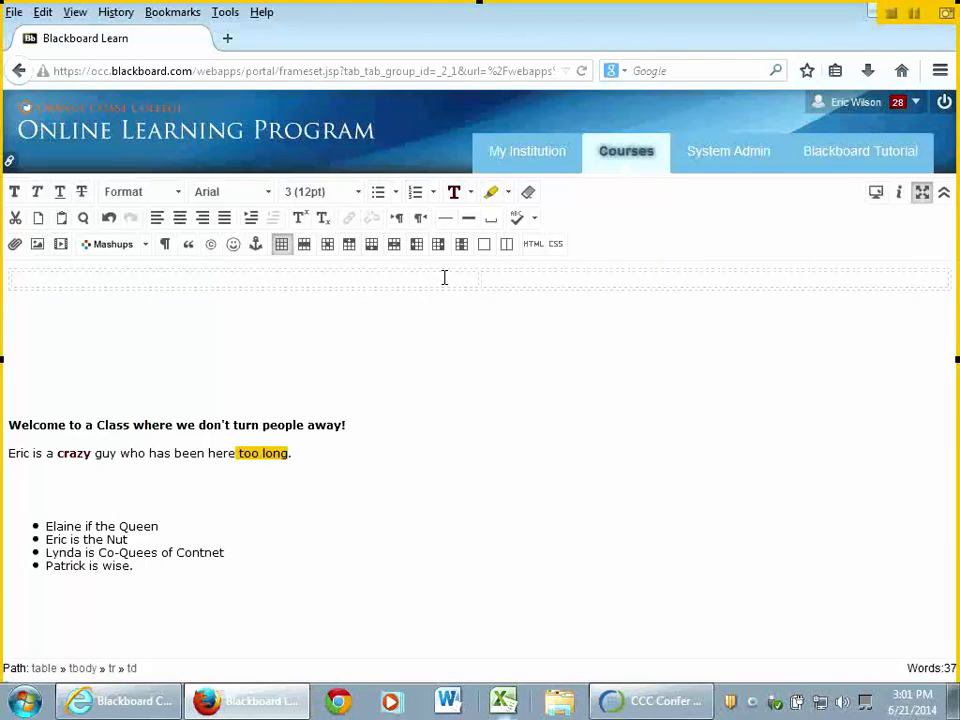
click(444, 277)
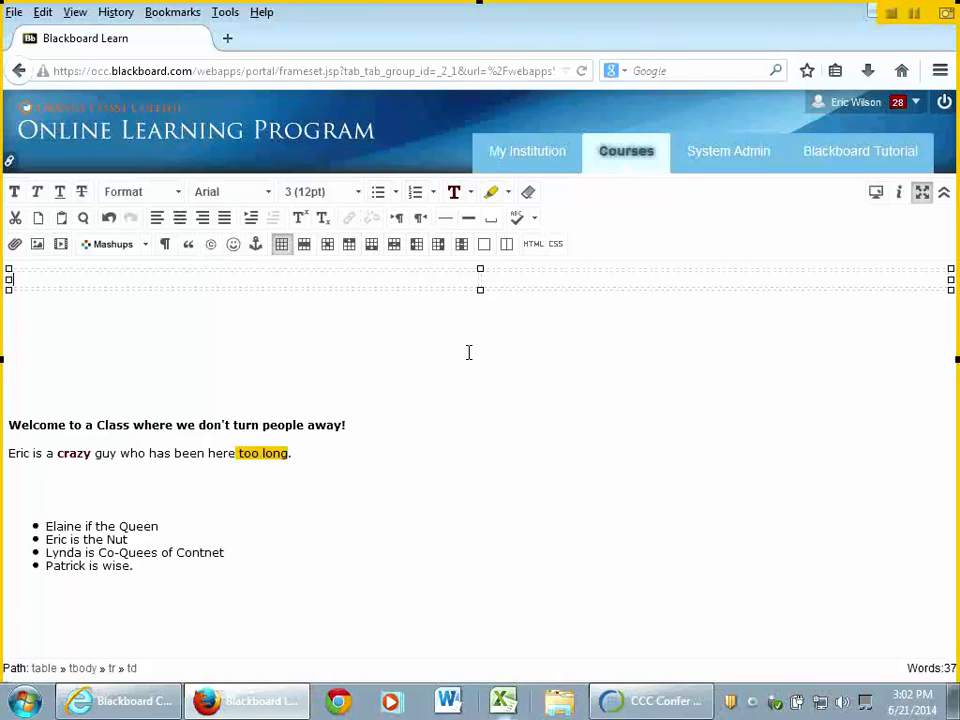
- Choose the course file IMG_0011_2.JPG as the image to insert
click(41, 252)
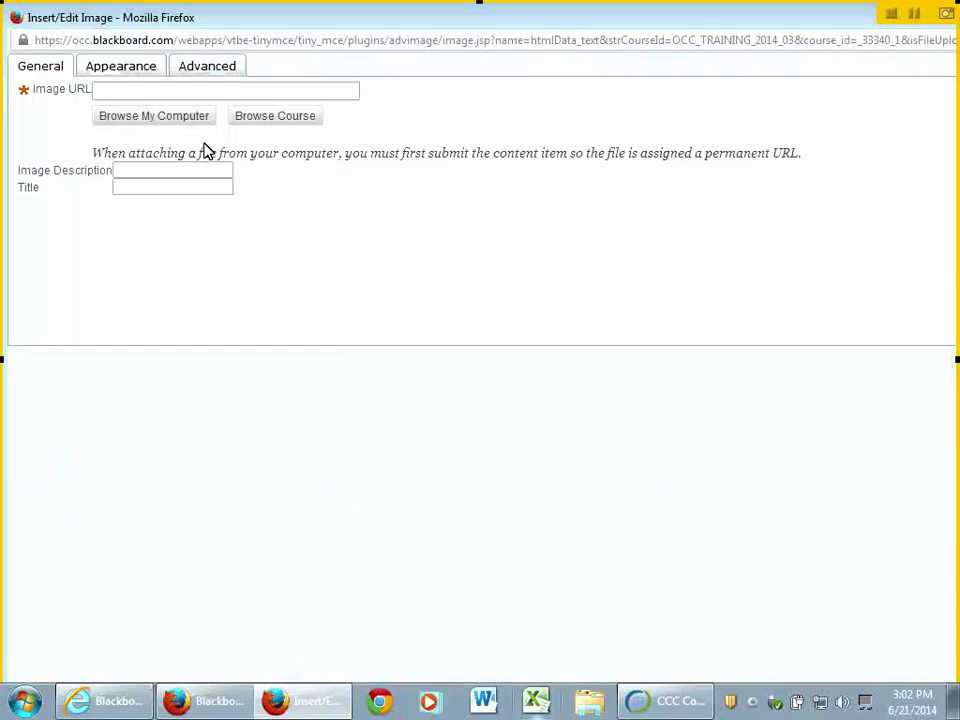
click(305, 121)
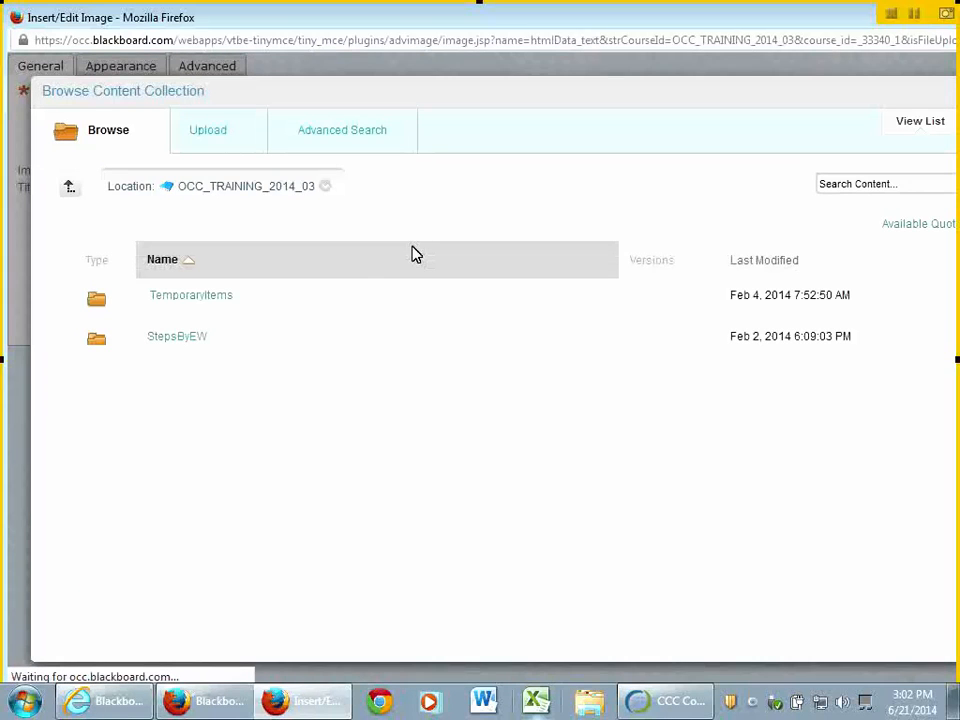
scroll(400, 434, down, 5)
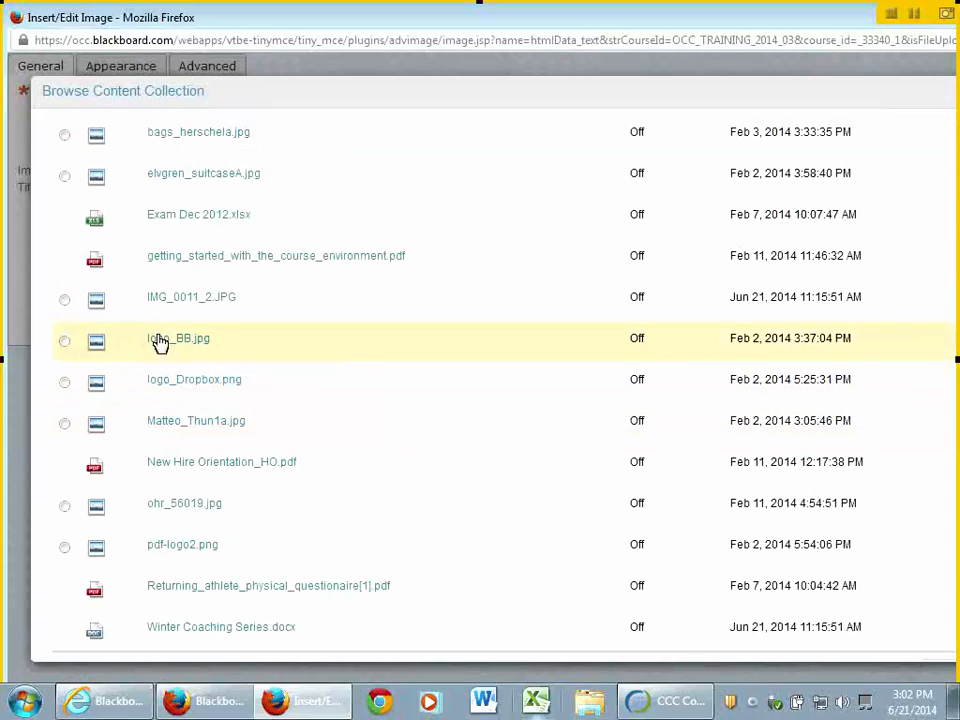
click(64, 299)
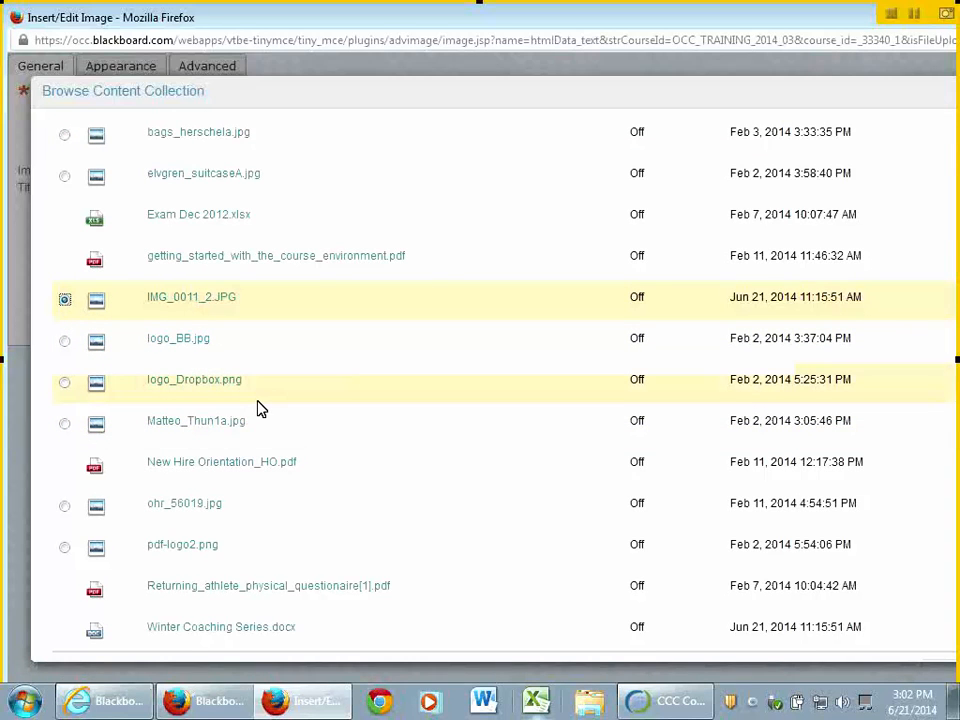
scroll(259, 407, up, 8)
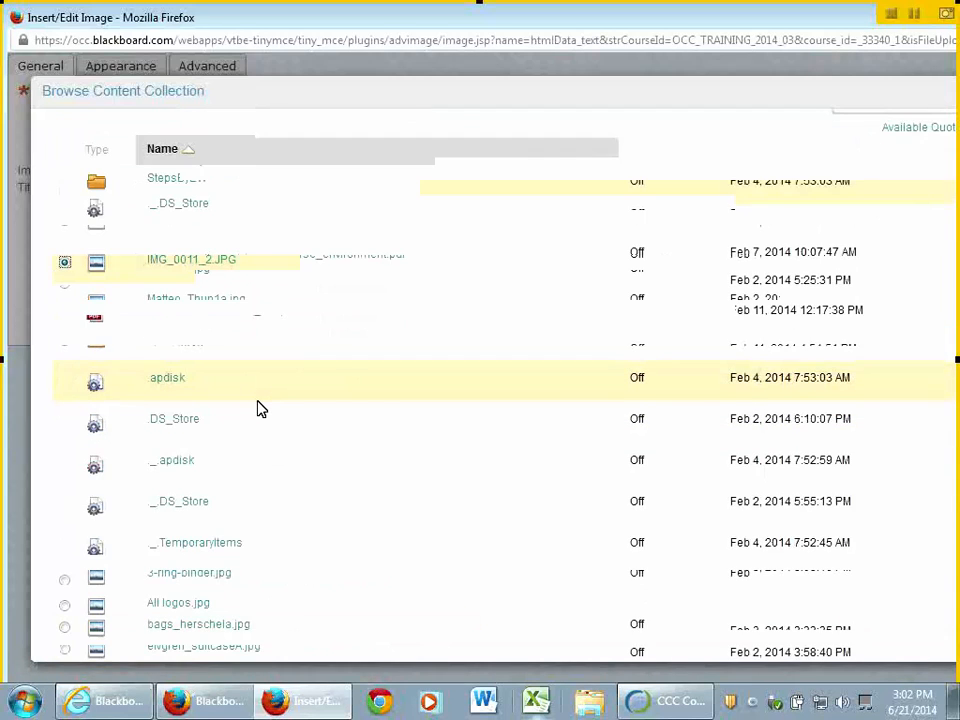
scroll(259, 407, down, 8)
mouse_move(779, 22)
mouse_down()
mouse_move(733, 43)
mouse_move(598, 63)
mouse_up()
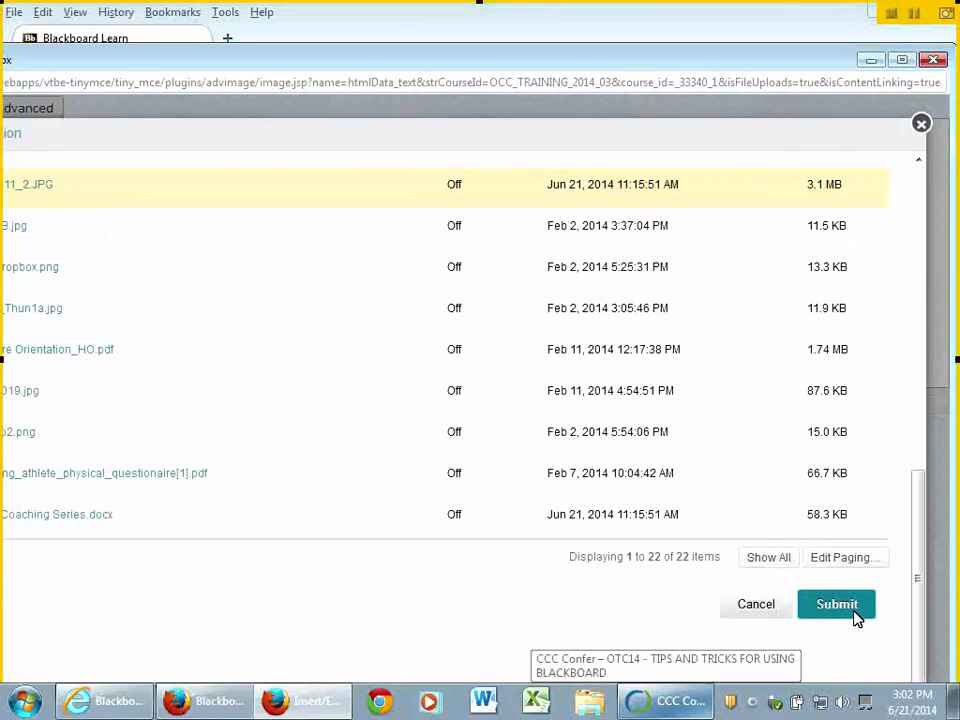
click(836, 605)
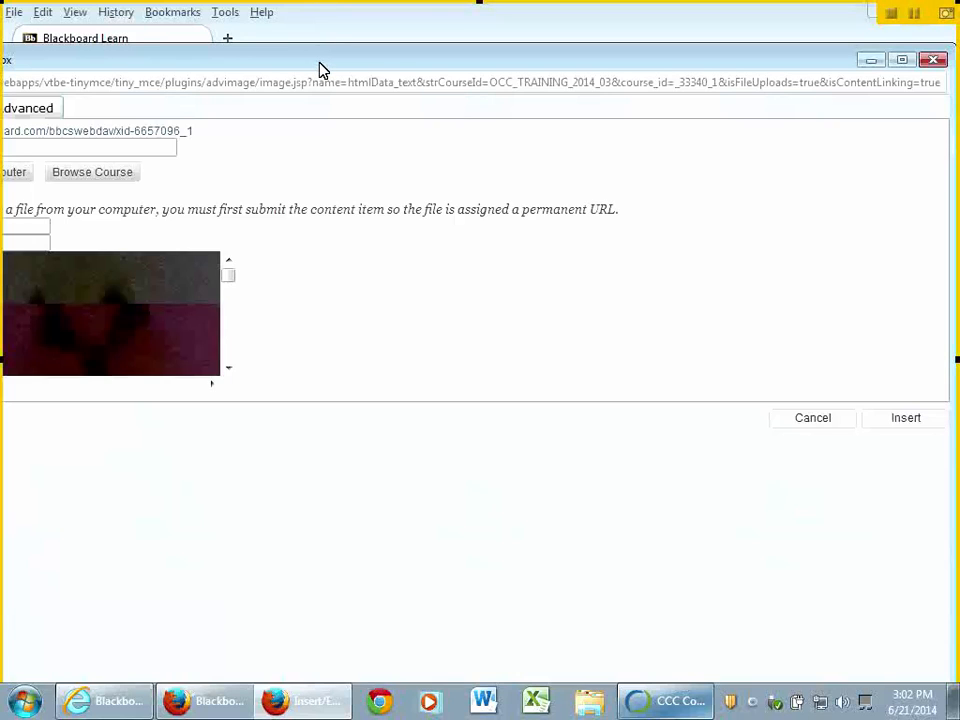
- Enter a short name as the photo's image description
drag(320, 63, 553, 65)
click(180, 224)
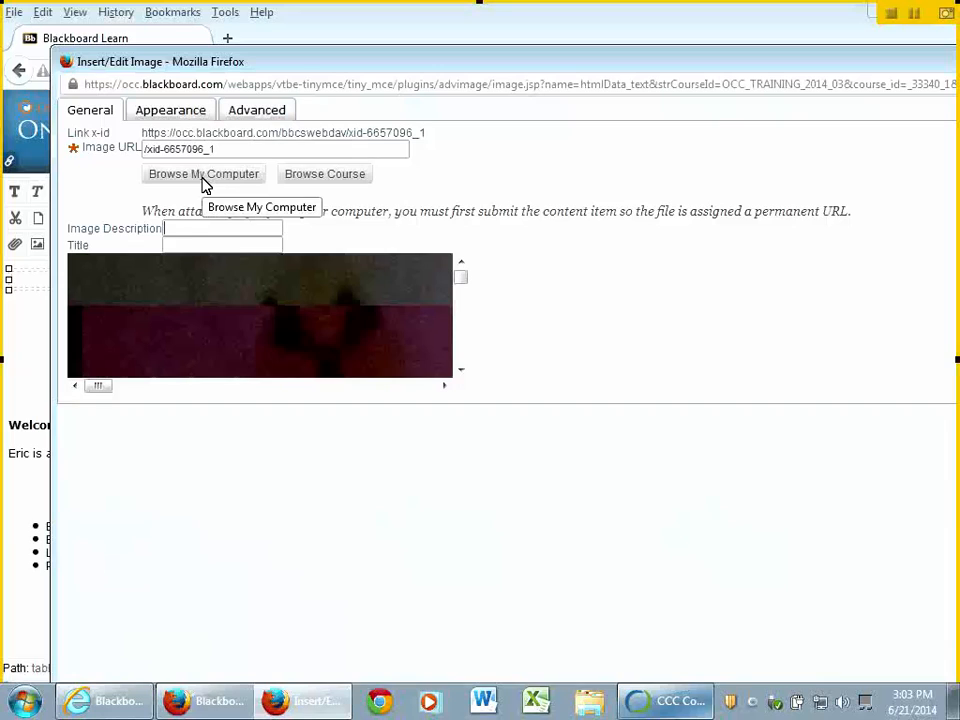
text(Patrick)
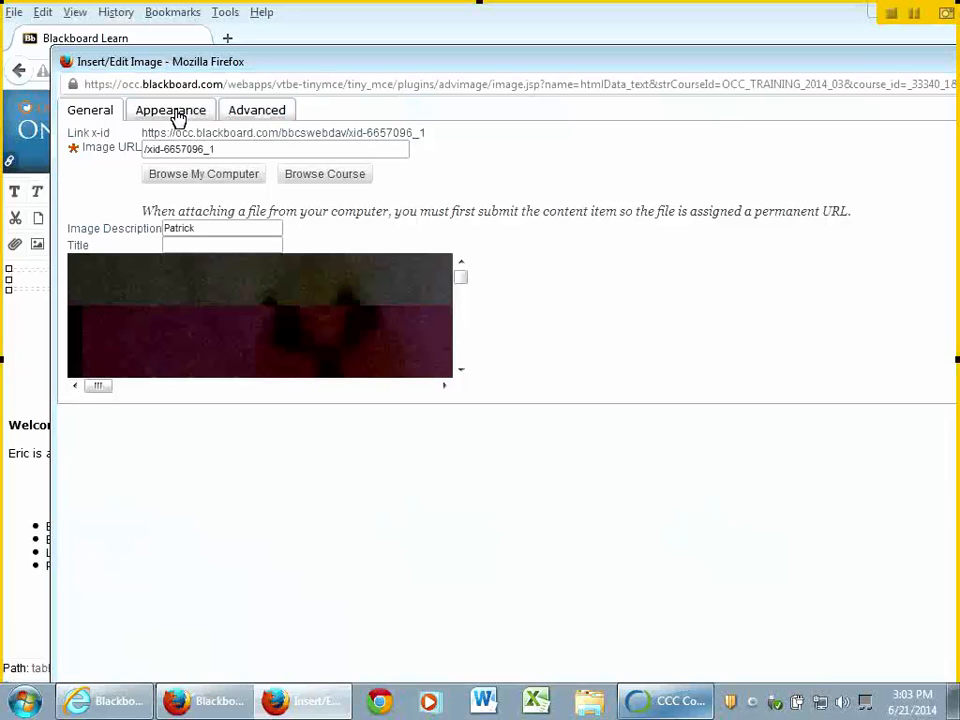
- Resize the photo to 220 × 165 px with proportions kept, then insert it
click(177, 118)
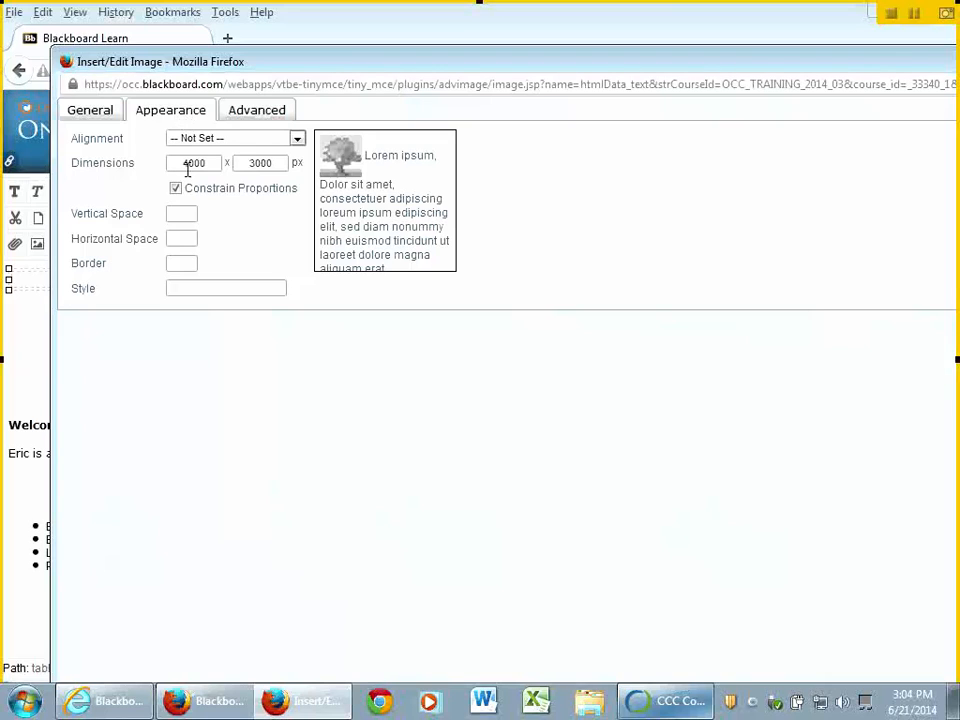
drag(208, 164, 163, 167)
text(220)
key(Tab)
drag(867, 58, 554, 75)
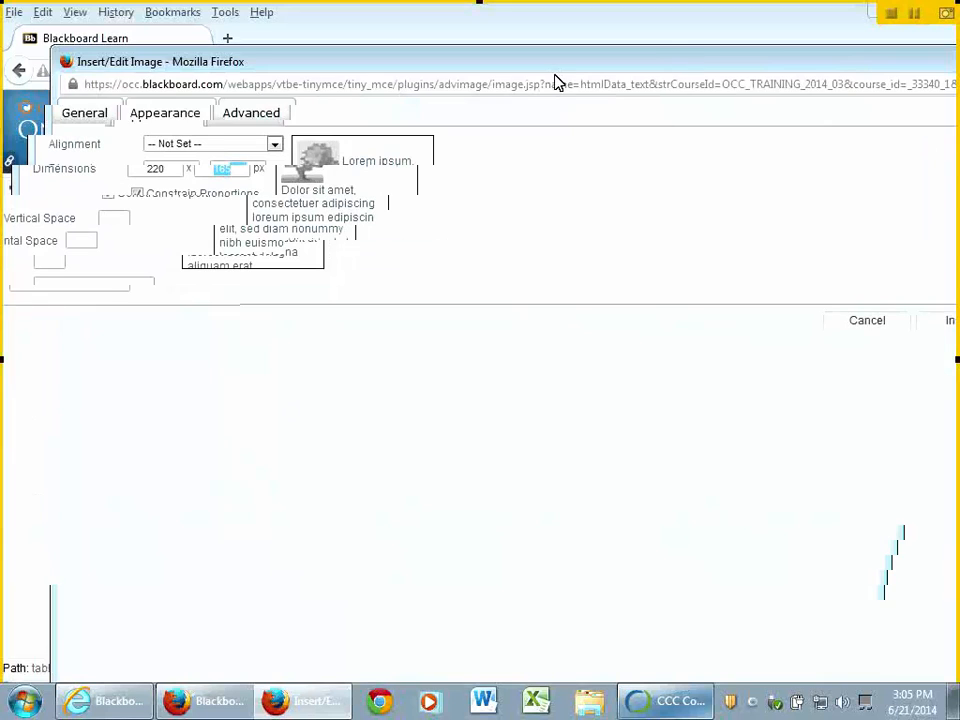
click(890, 340)
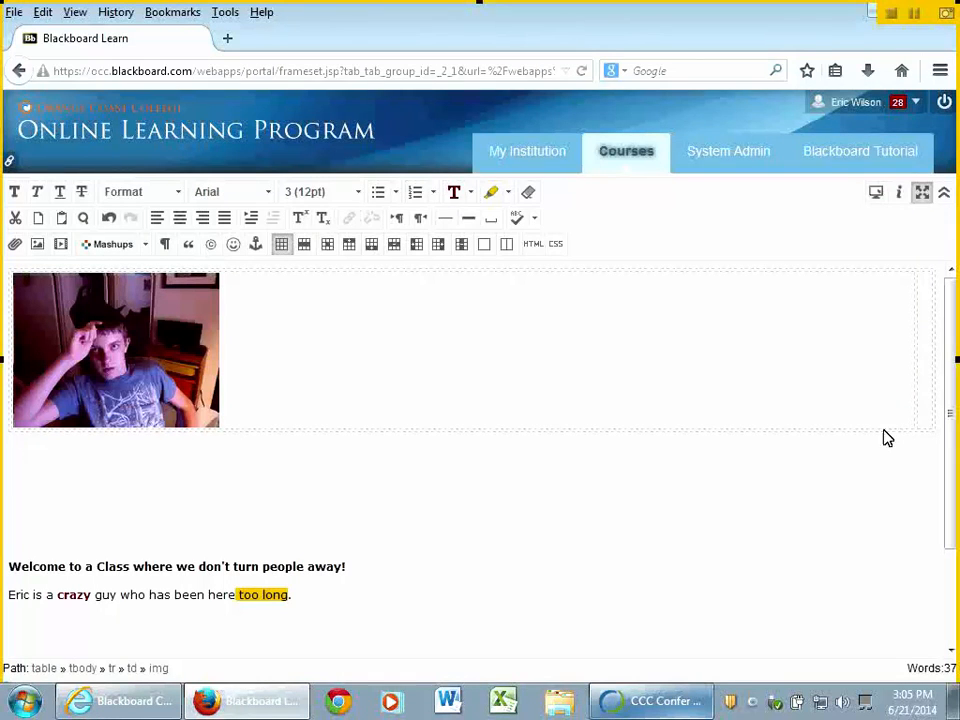
- Type 'Why Are You Looking At Me?' in the right table cell, fixing the mistyped word
click(925, 361)
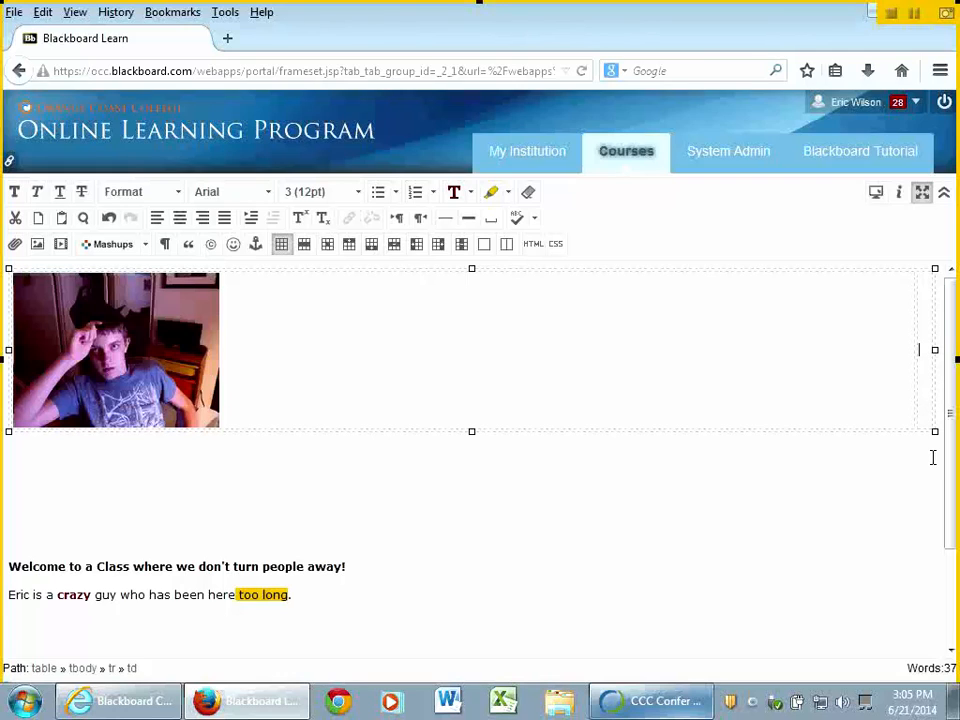
text(Why Are We)
key(BackSpace)
key(BackSpace)
text(You)
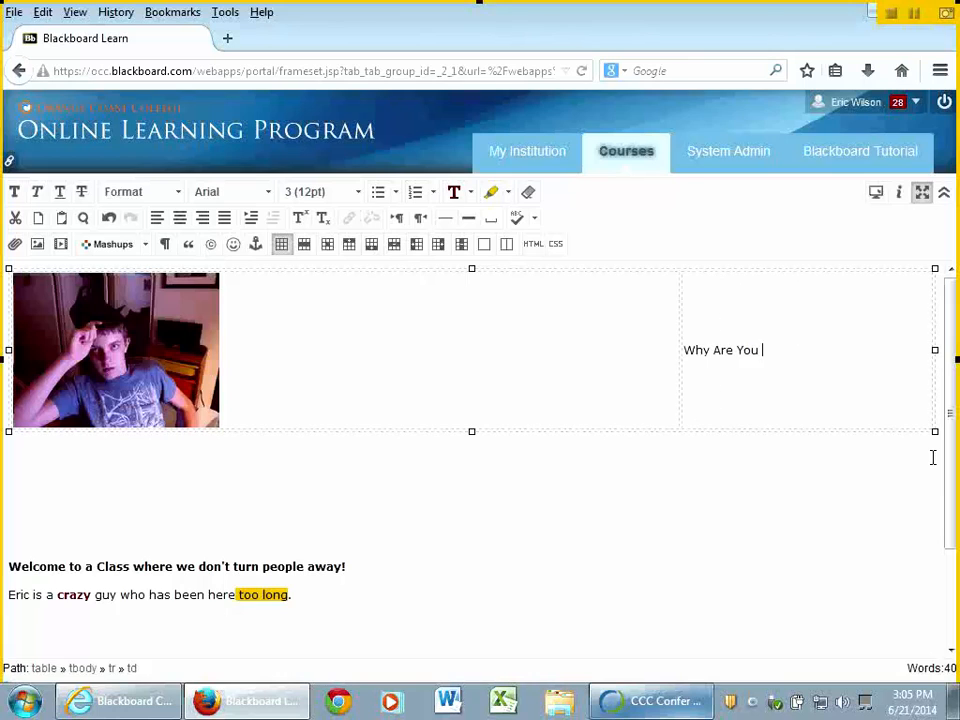
text( Looking At Me?)
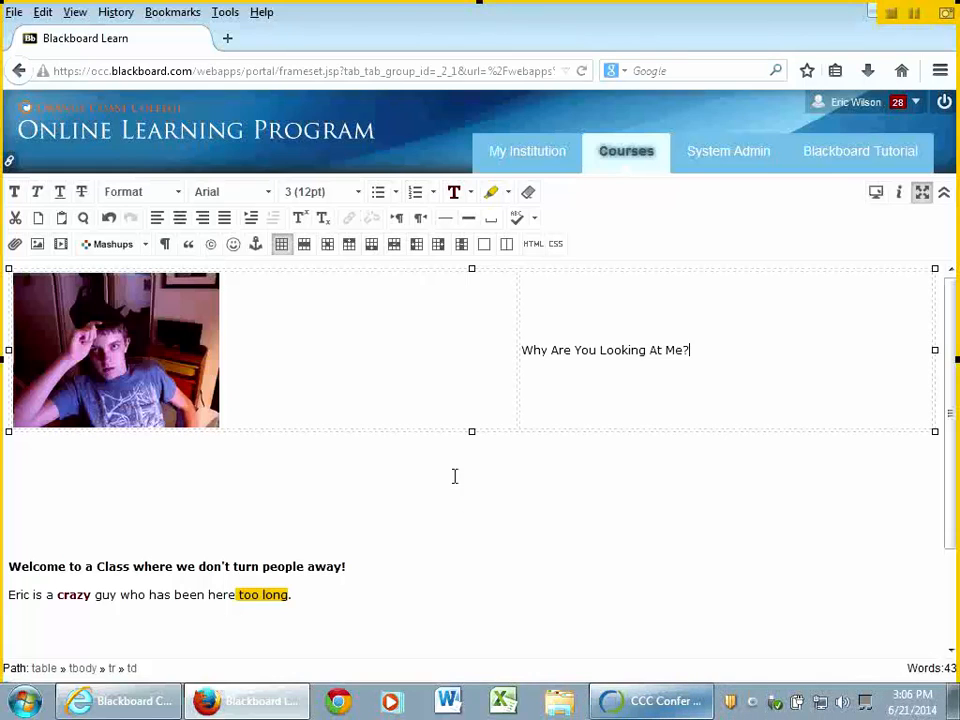
- Format the caption 'Why Are You Looking At Me?' as 18pt blue text
drag(700, 349, 531, 336)
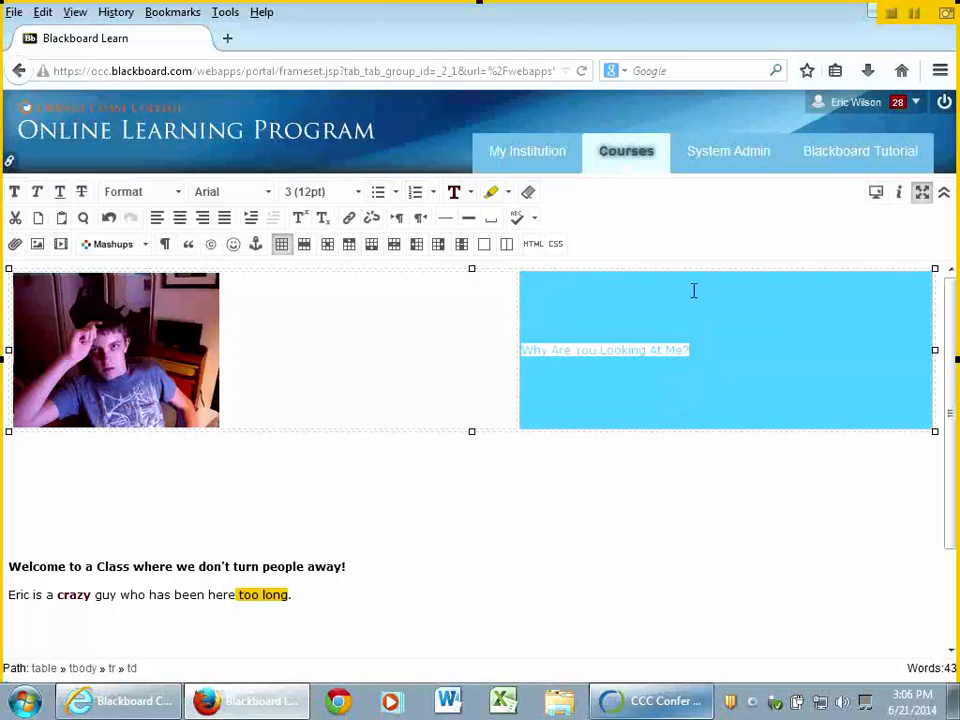
click(358, 196)
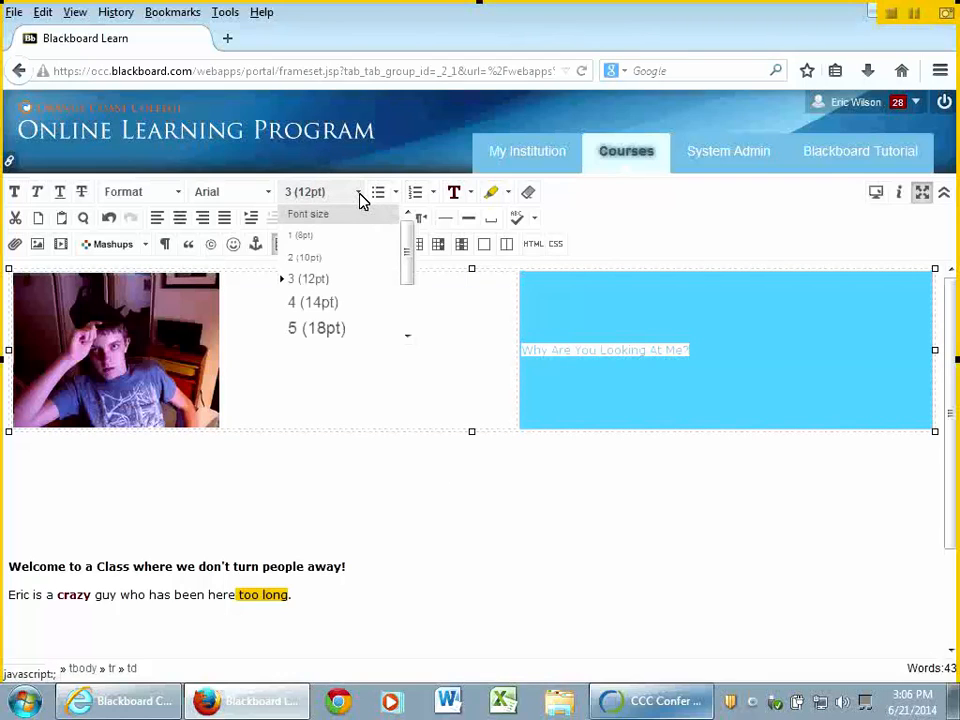
click(318, 327)
click(499, 330)
triple_click(609, 360)
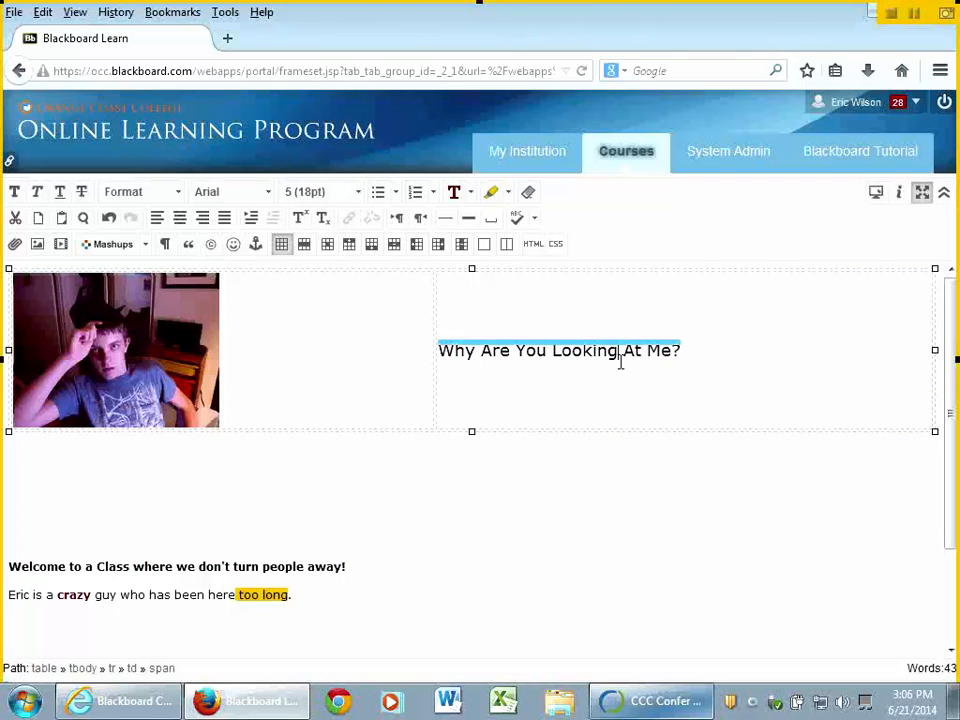
click(471, 194)
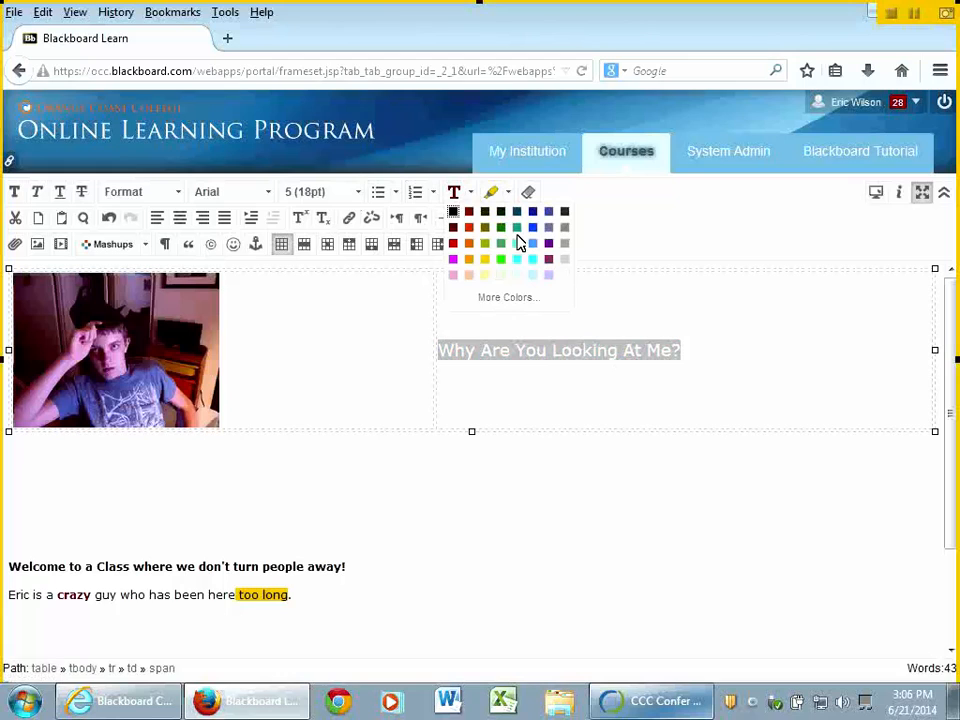
click(533, 243)
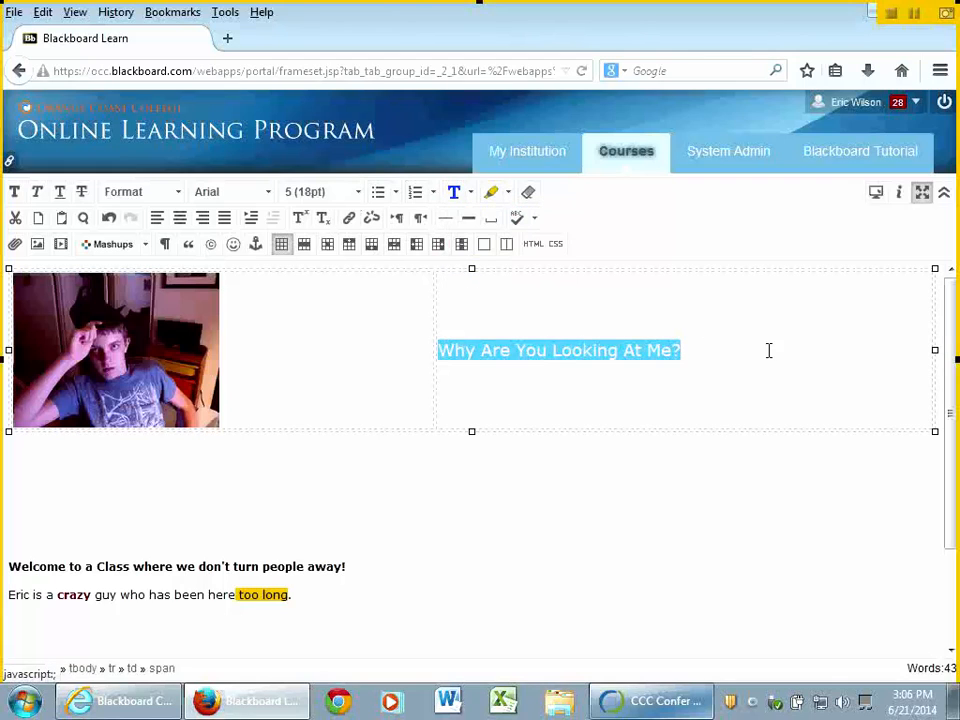
click(767, 349)
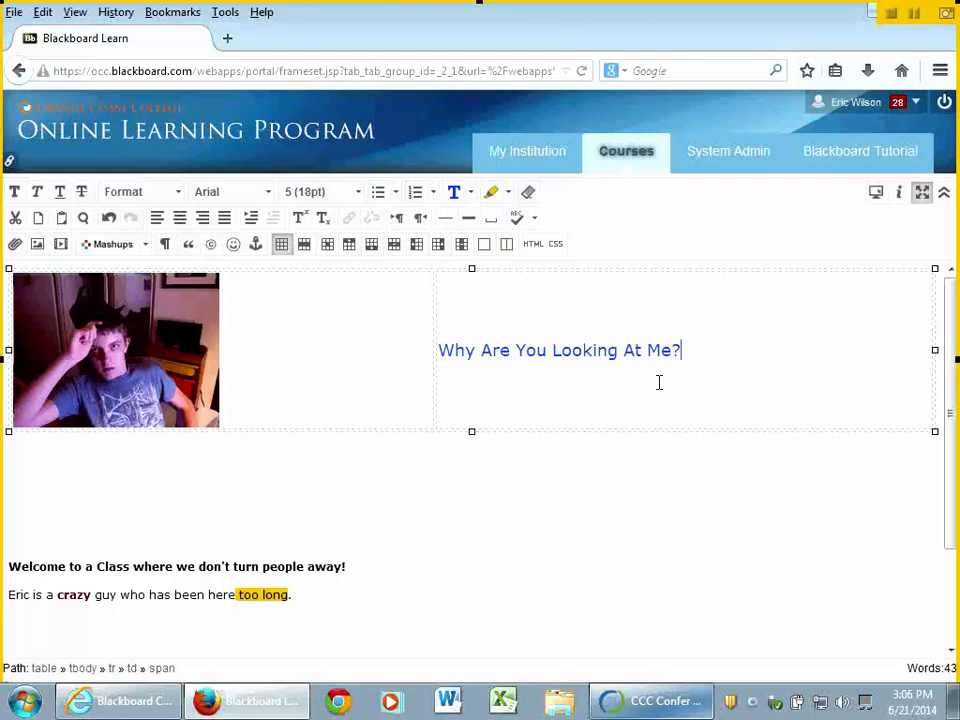
click(102, 524)
- Delete the two blank lines so the Welcome heading directly follows the table
key(BackSpace)
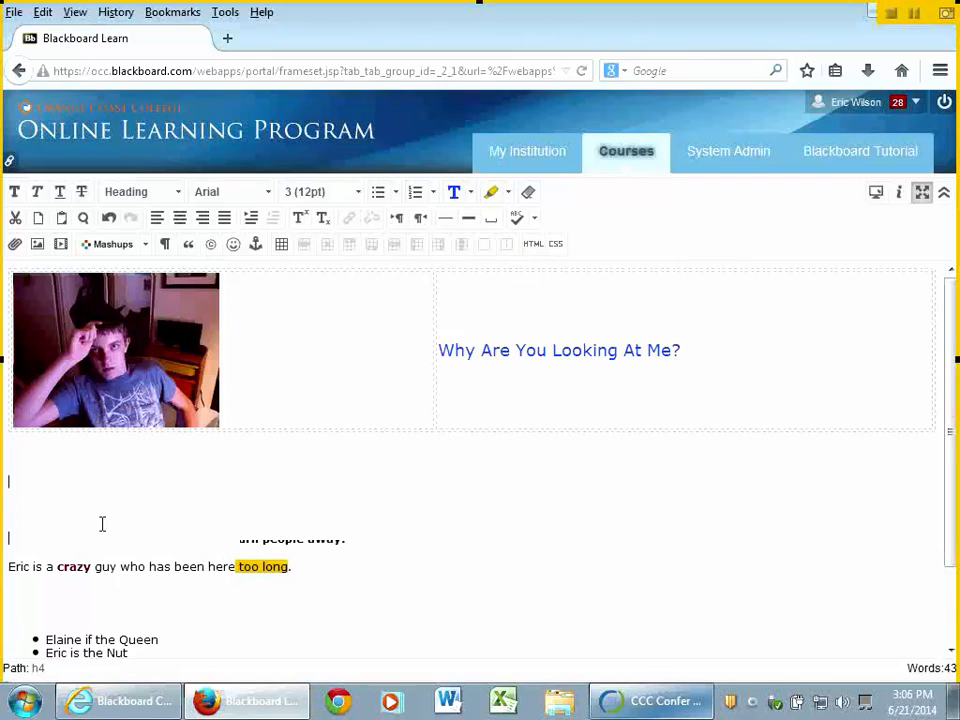
key(BackSpace)
key(BackSpace)
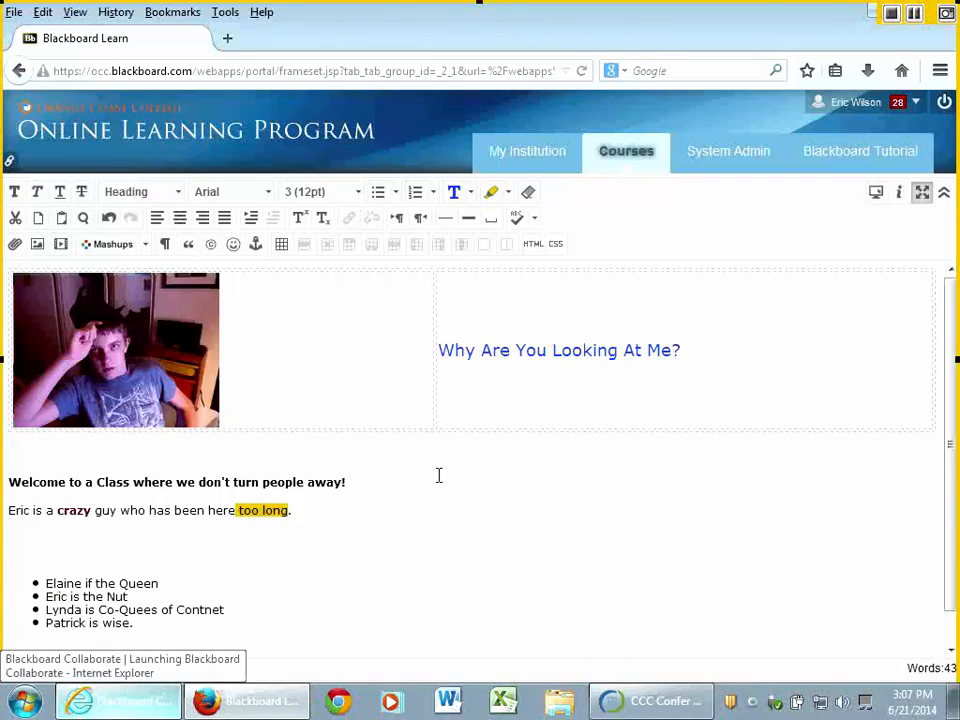
click(476, 435)
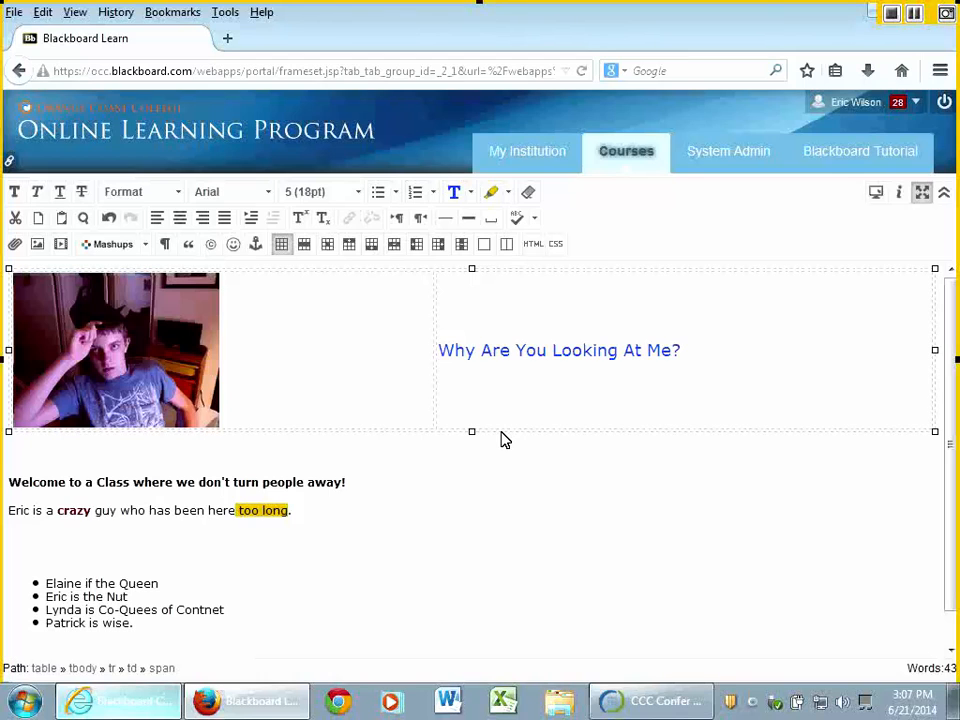
right_click(505, 440)
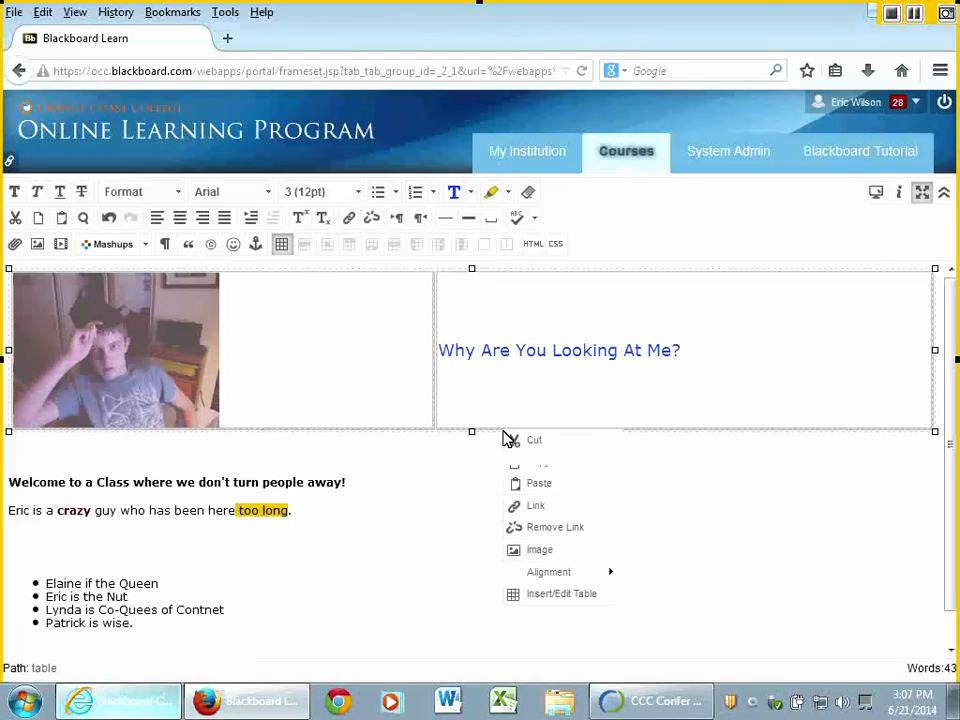
mouse_move(545, 576)
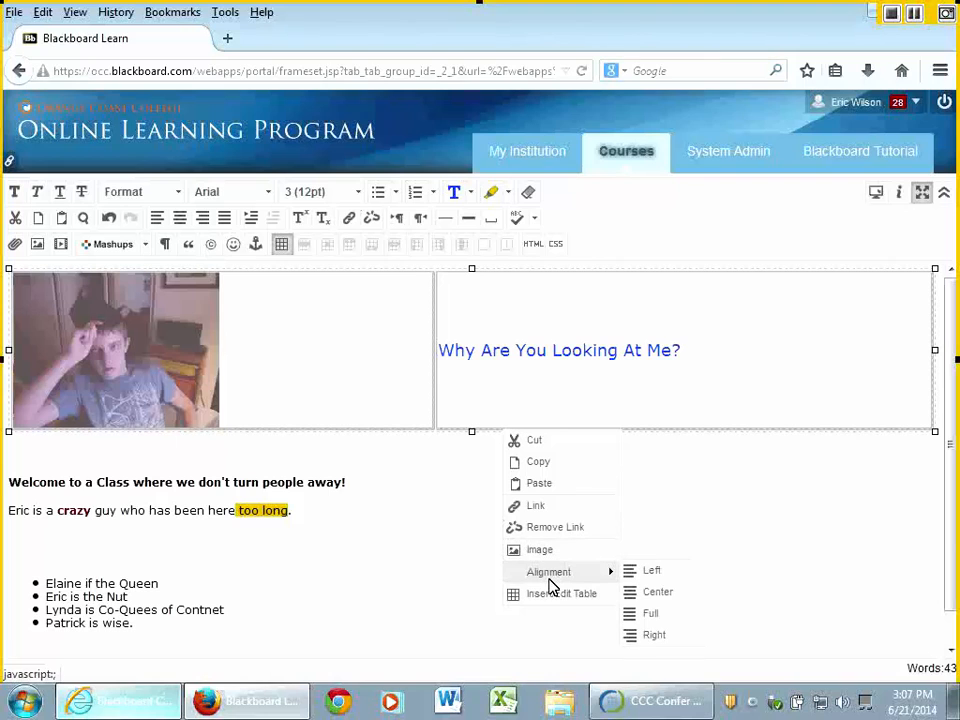
click(556, 593)
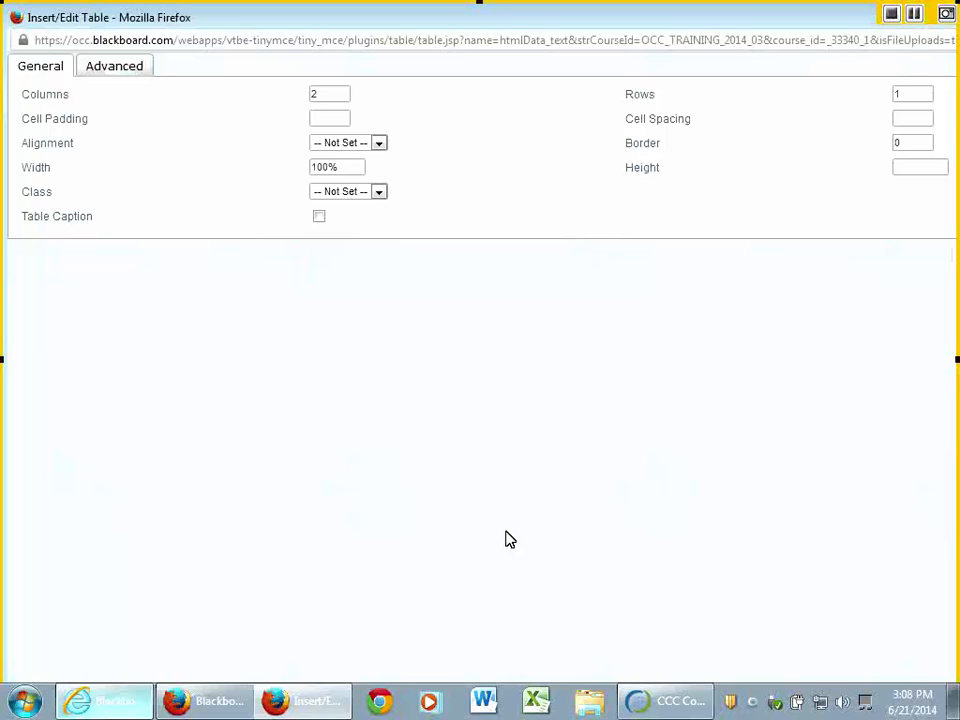
drag(310, 22, 335, 75)
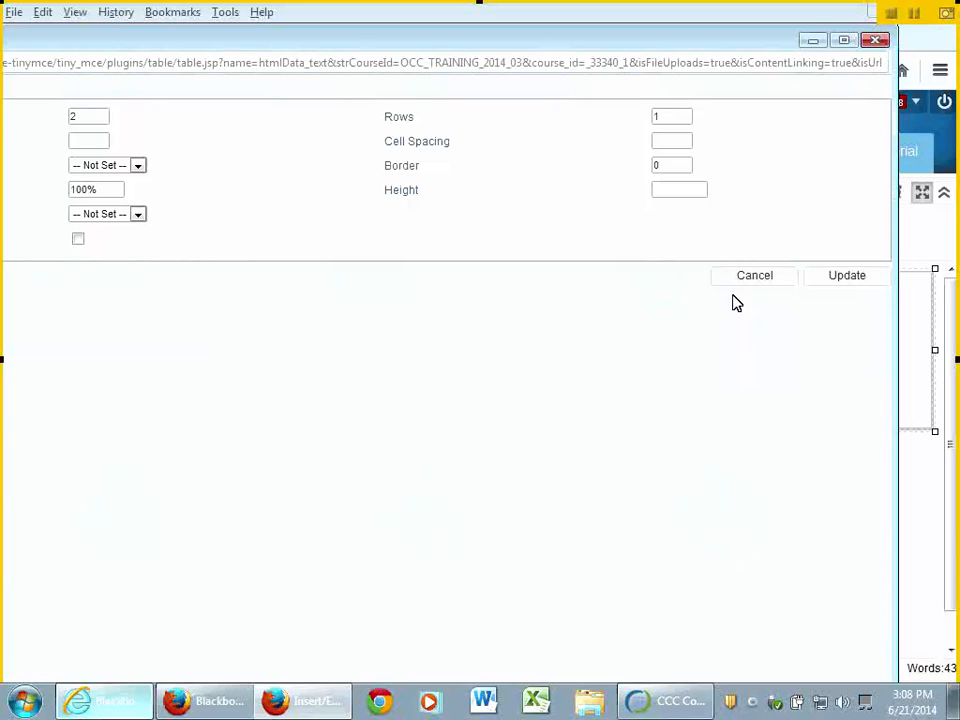
click(752, 276)
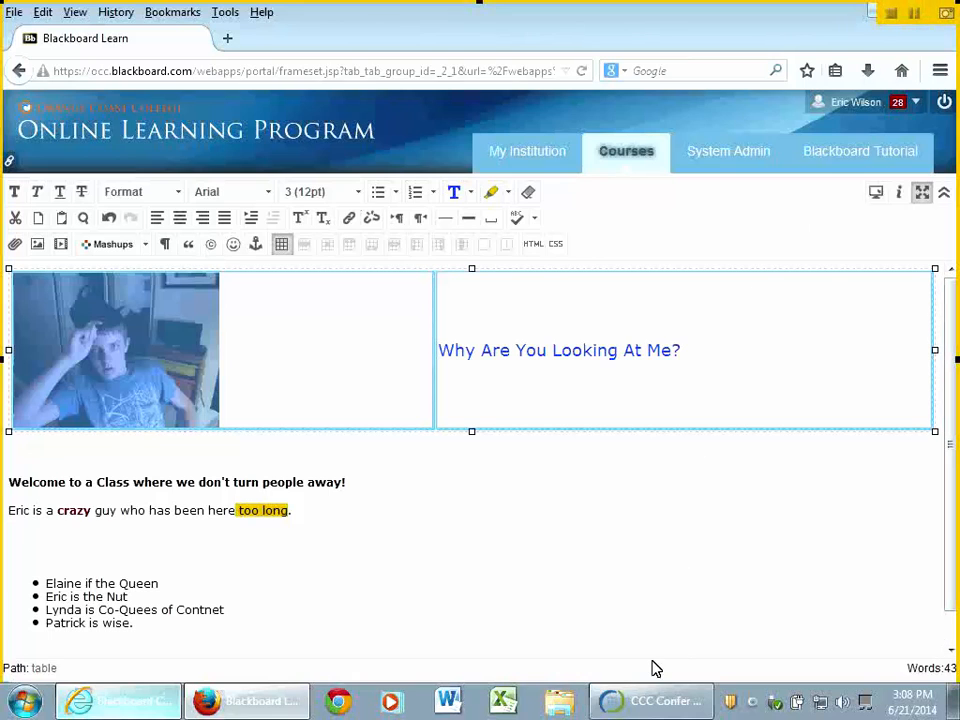
- Remove the blank line between the highlighted sentence and the bulleted list
click(627, 591)
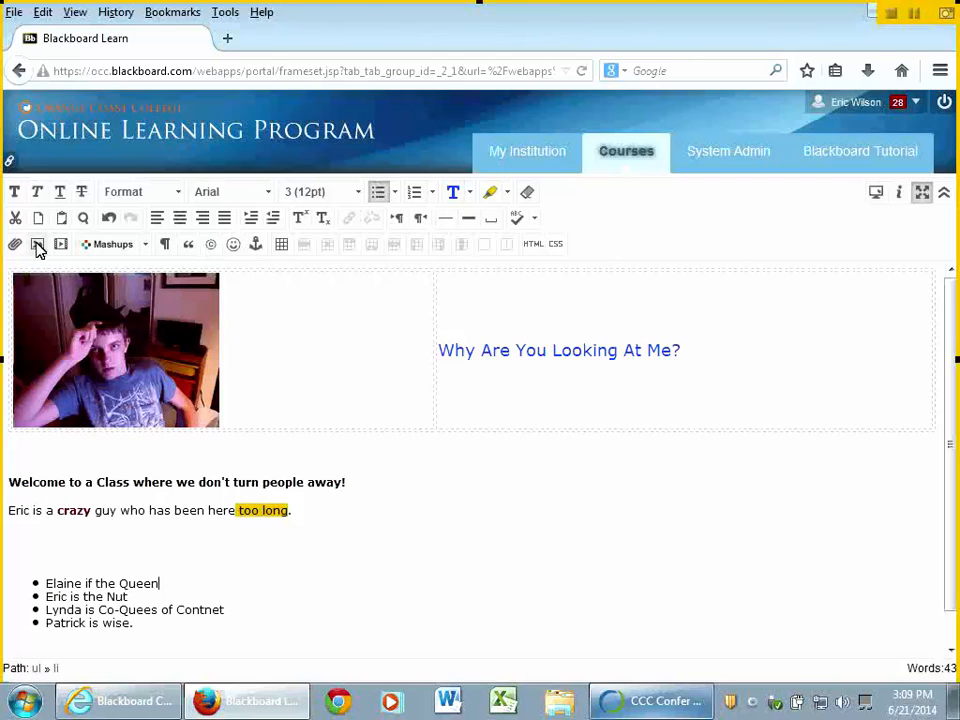
click(49, 447)
click(103, 549)
key(BackSpace)
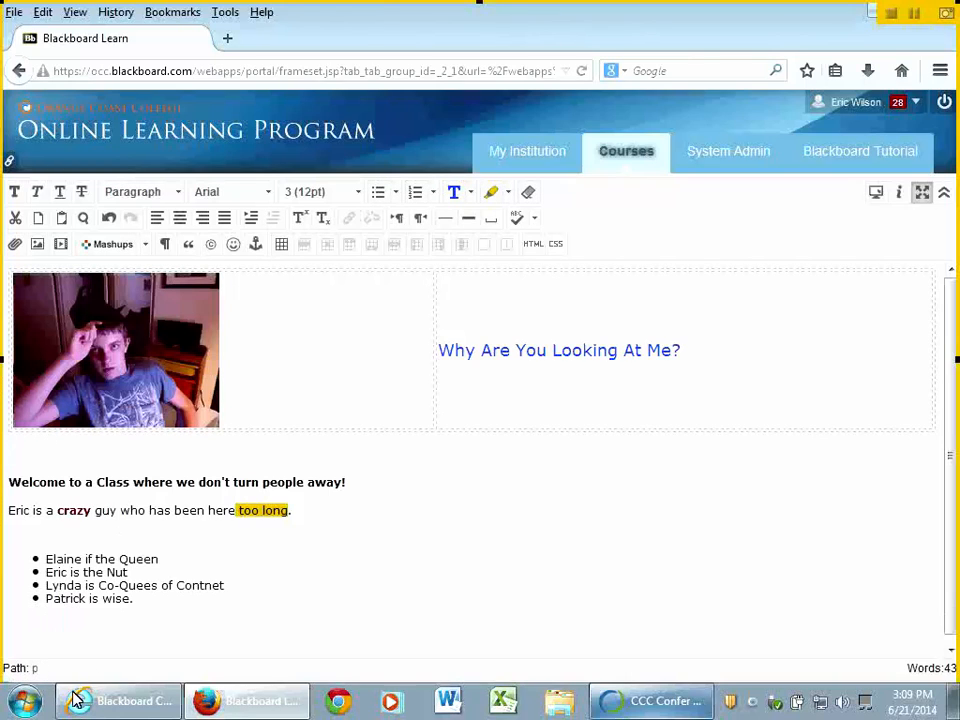
click(73, 632)
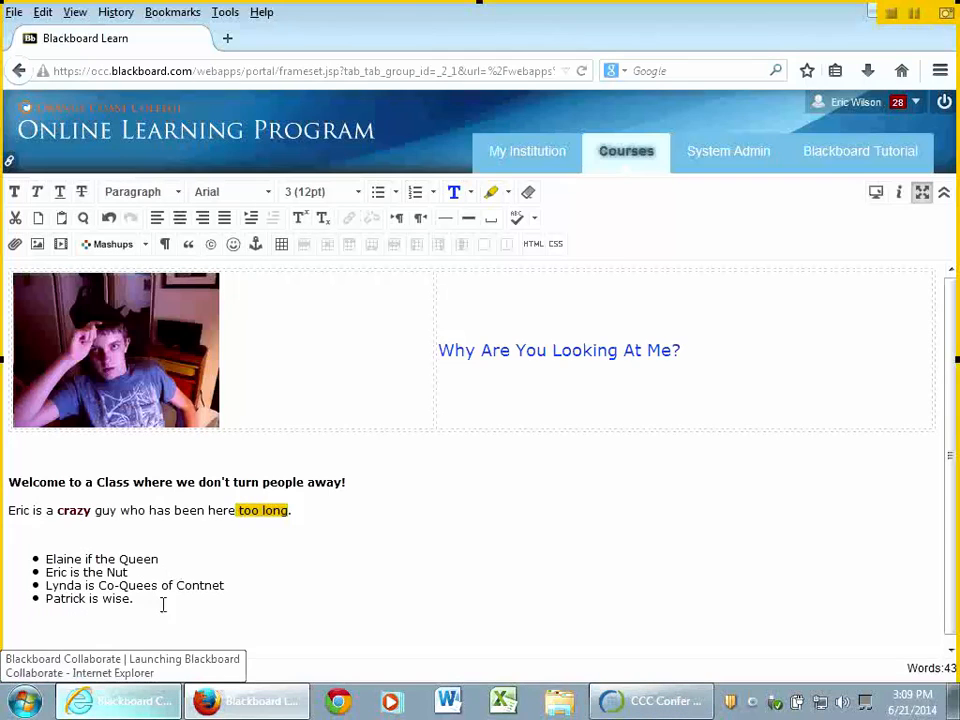
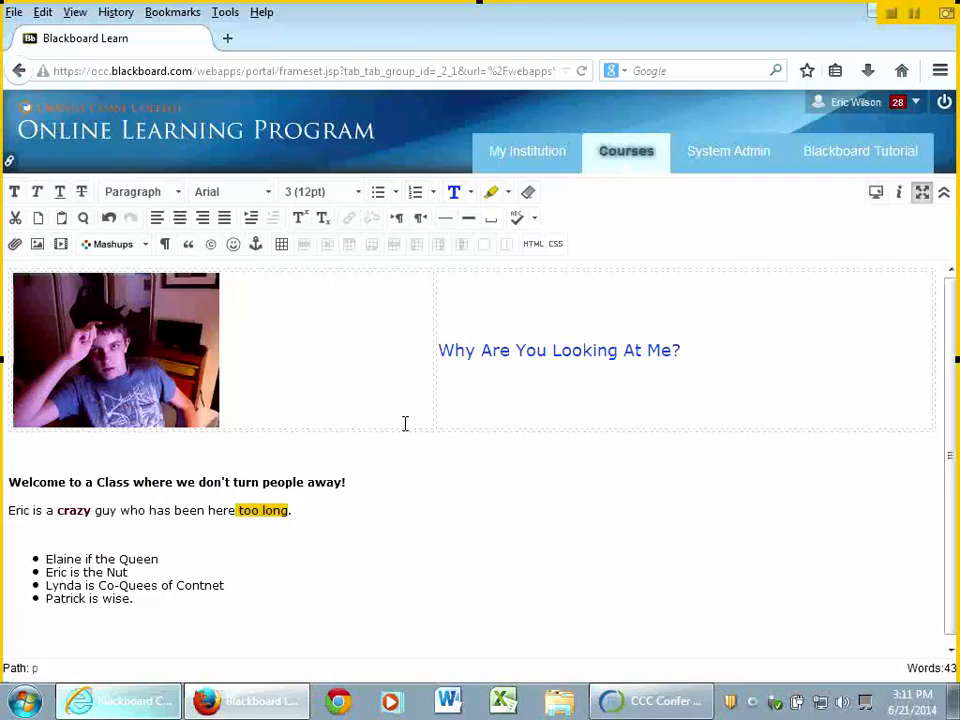
- Choose YouTube Video from the editor's Mashups menu
click(146, 246)
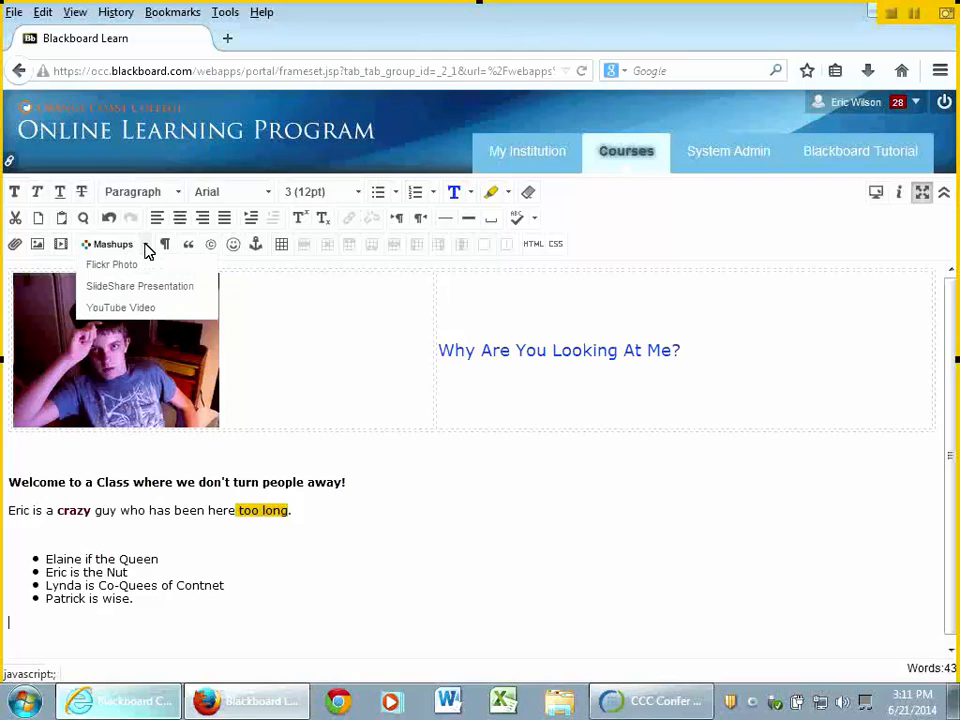
click(128, 308)
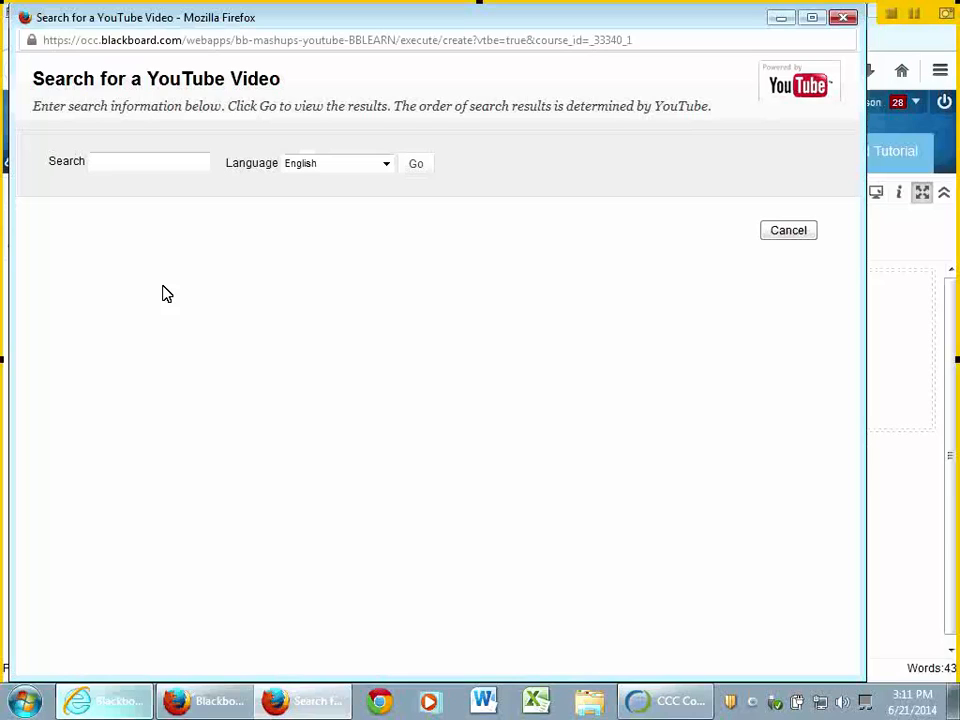
- Search YouTube for 'Helen Keller'
click(133, 165)
text(Helen Keller)
click(420, 163)
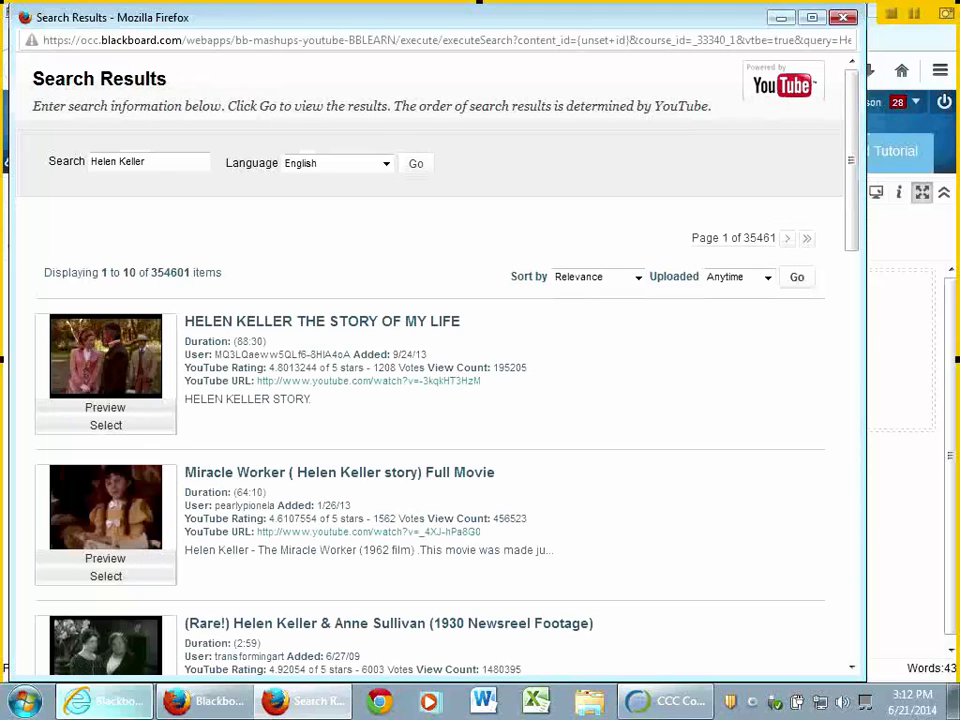
- Preview the 1930 Helen Keller & Anne Sullivan newsreel, close the preview, and select it
scroll(838, 508, down, 5)
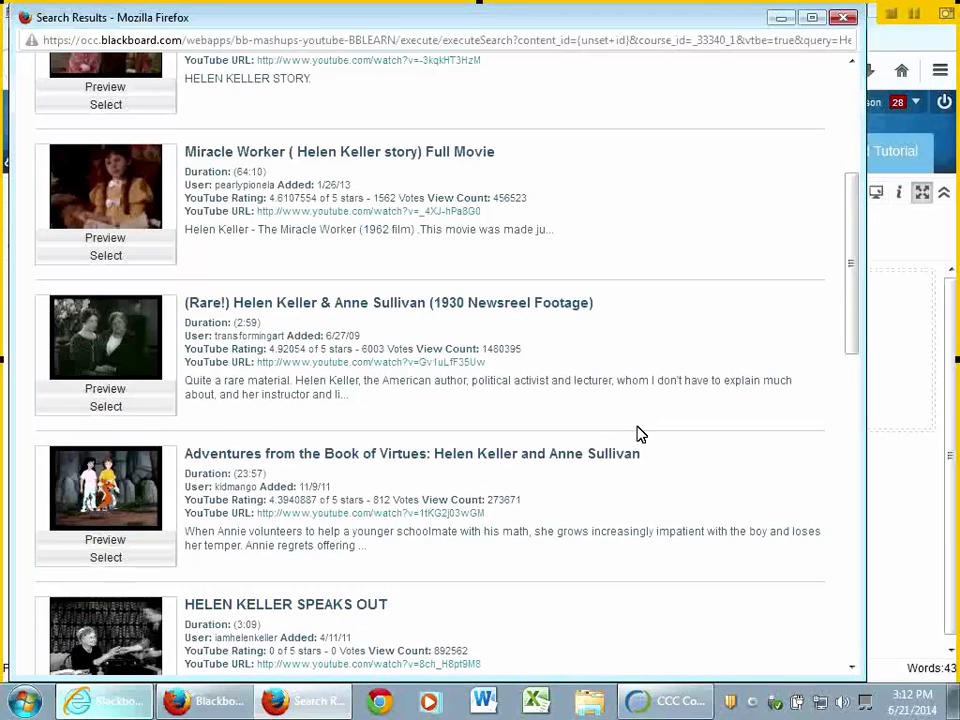
click(107, 394)
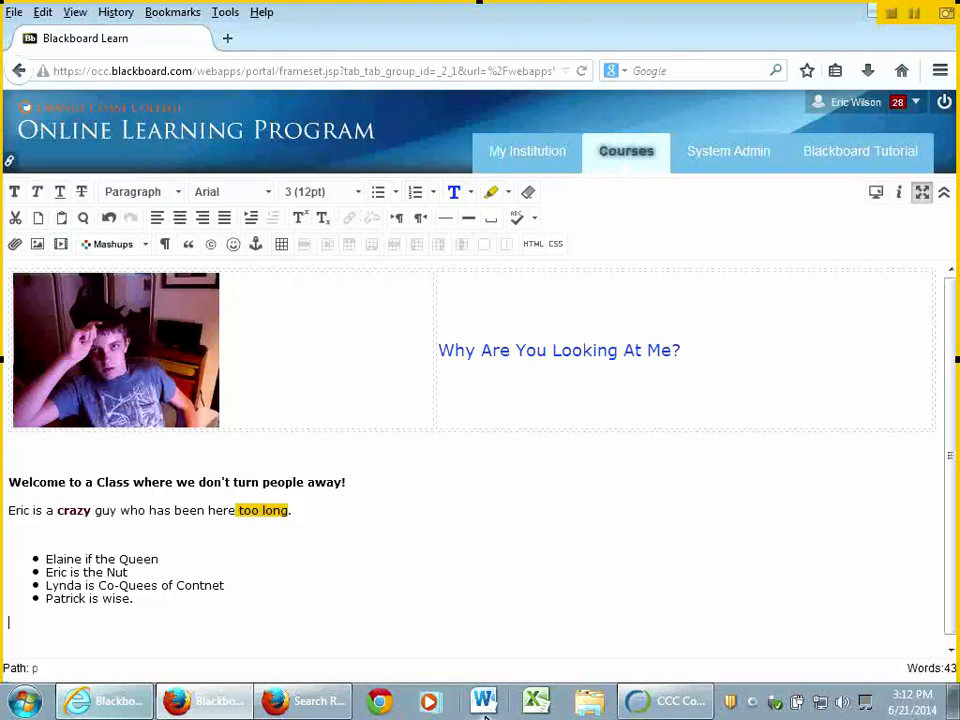
click(318, 700)
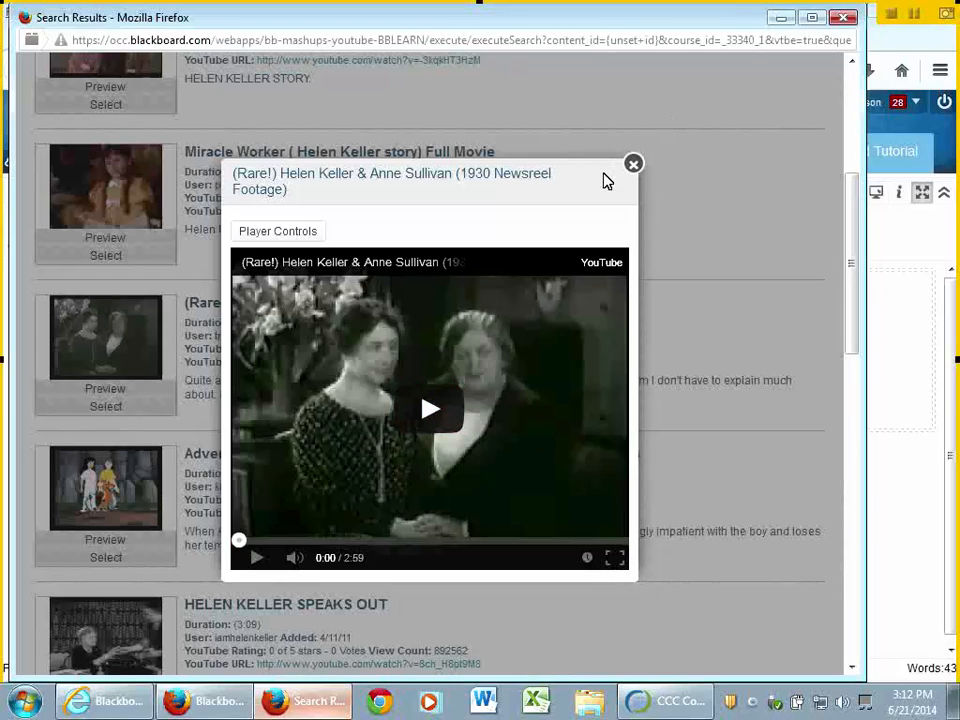
click(632, 164)
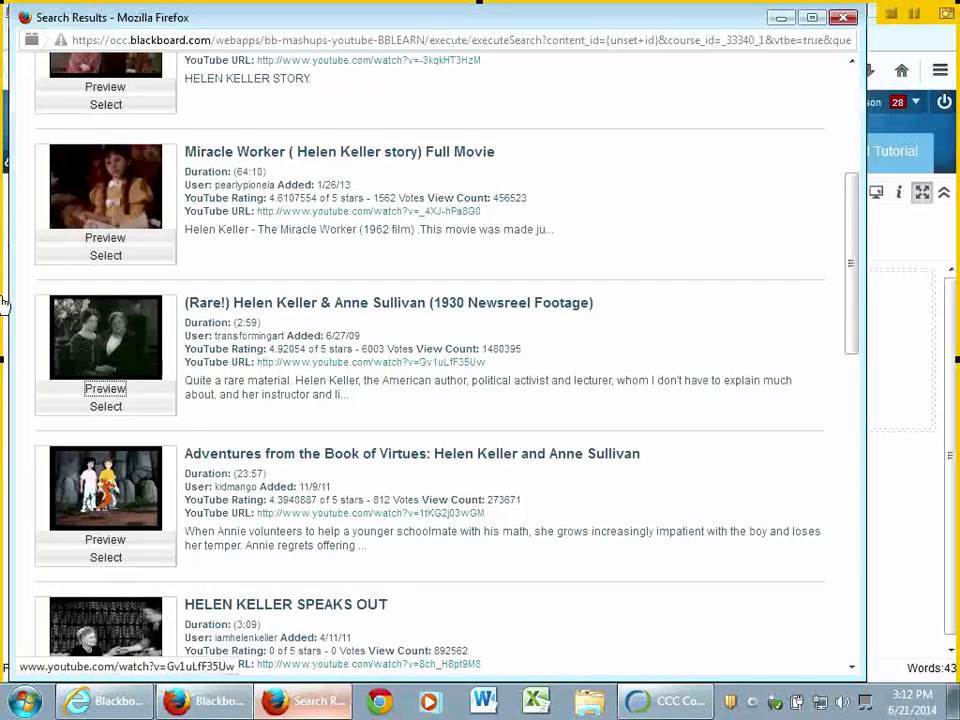
click(106, 407)
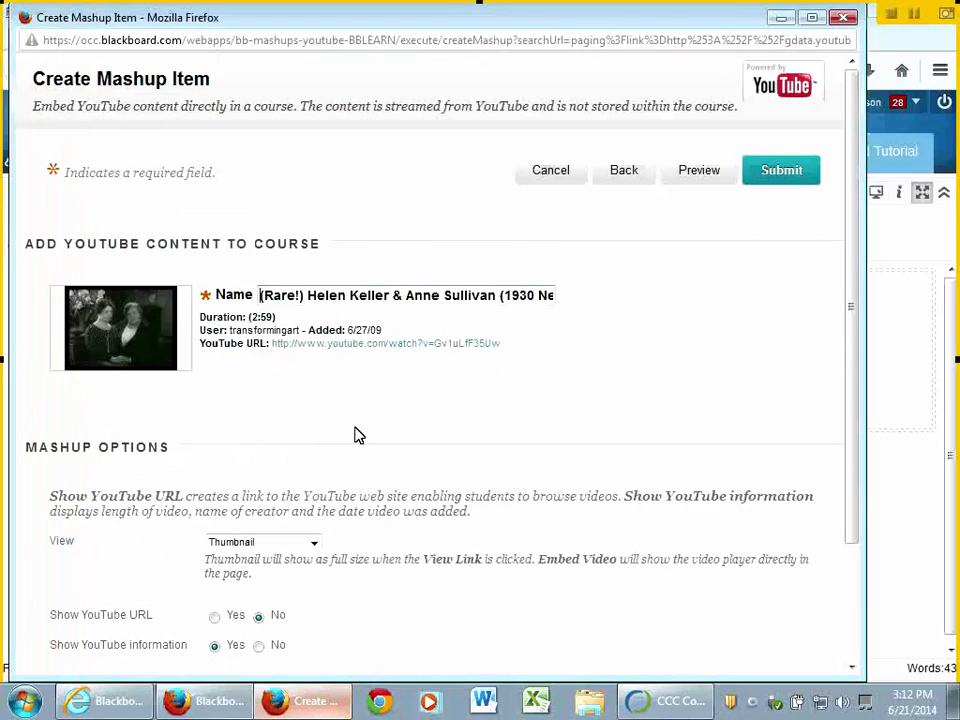
- Submit the mashup to embed the 2:59 Helen Keller newsreel clip in the editor
scroll(356, 435, down, 3)
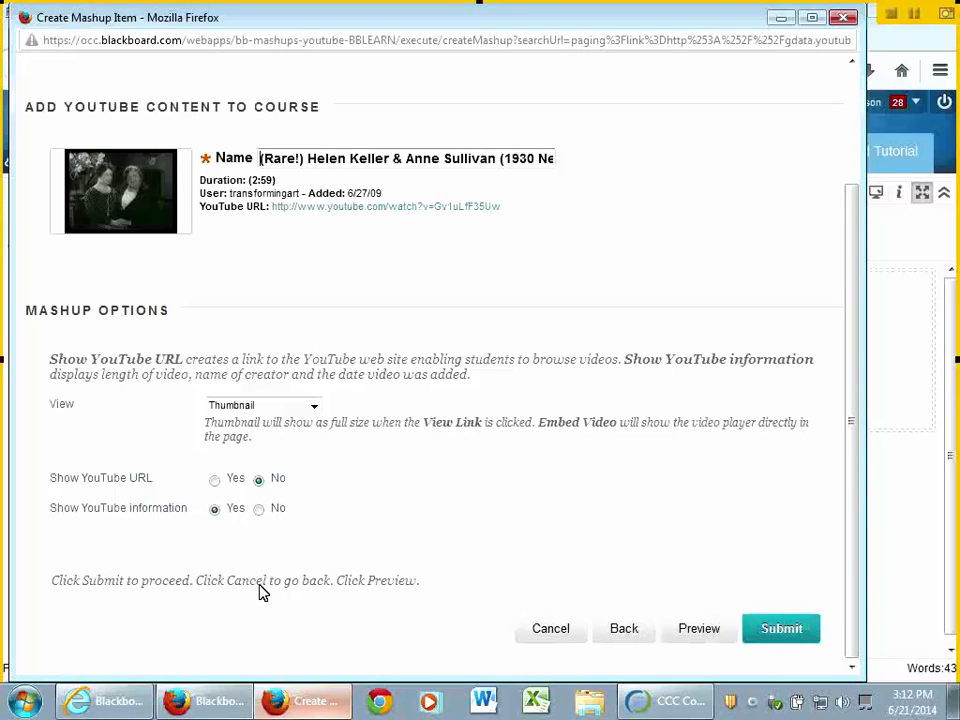
click(772, 630)
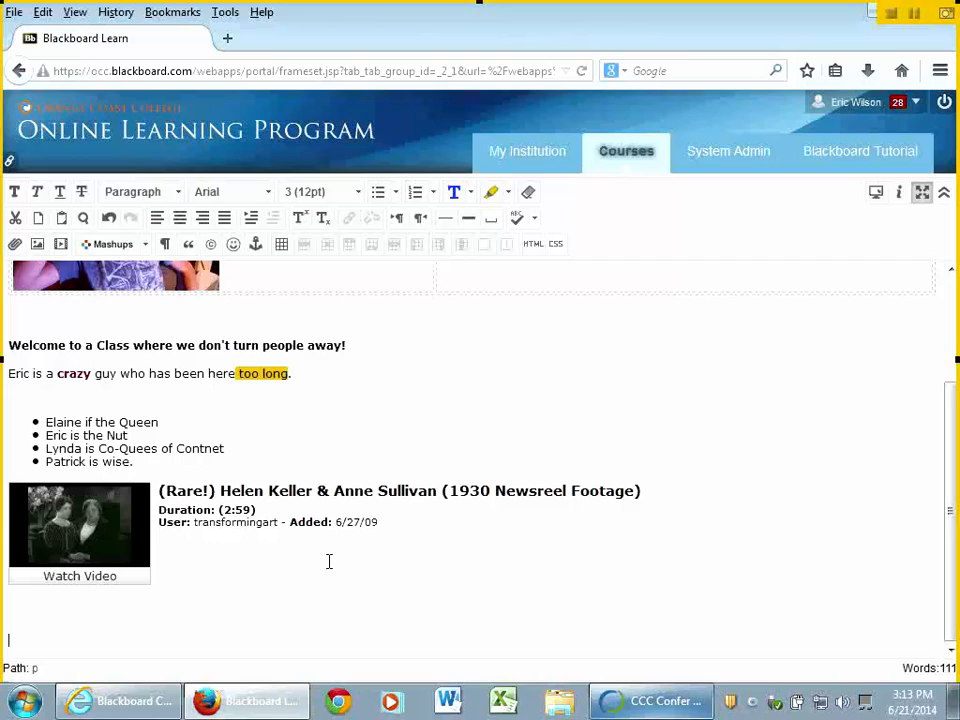
- Exit full-screen editing and submit the Welcome item to the OTC Fun content area
click(56, 540)
click(805, 497)
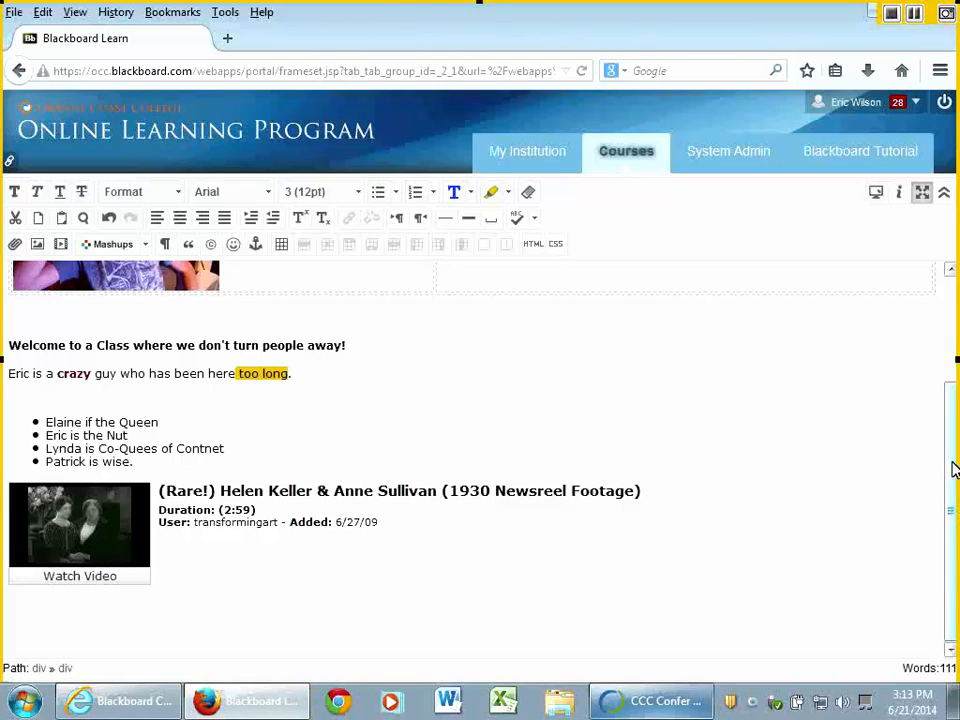
mouse_move(951, 530)
mouse_down()
mouse_move(955, 436)
mouse_move(953, 514)
mouse_up()
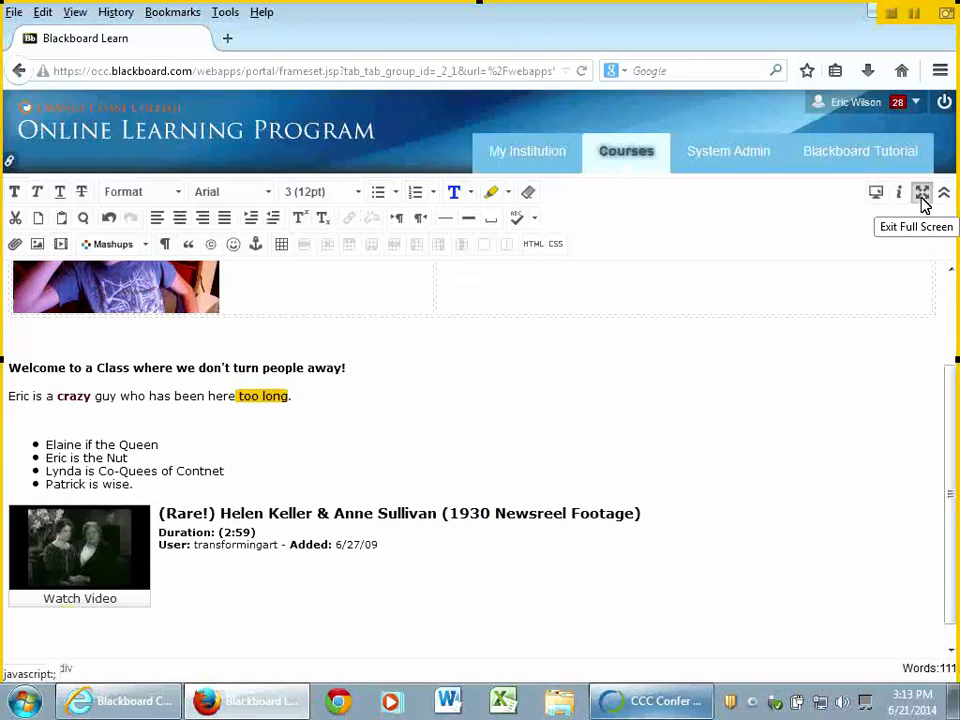
click(922, 194)
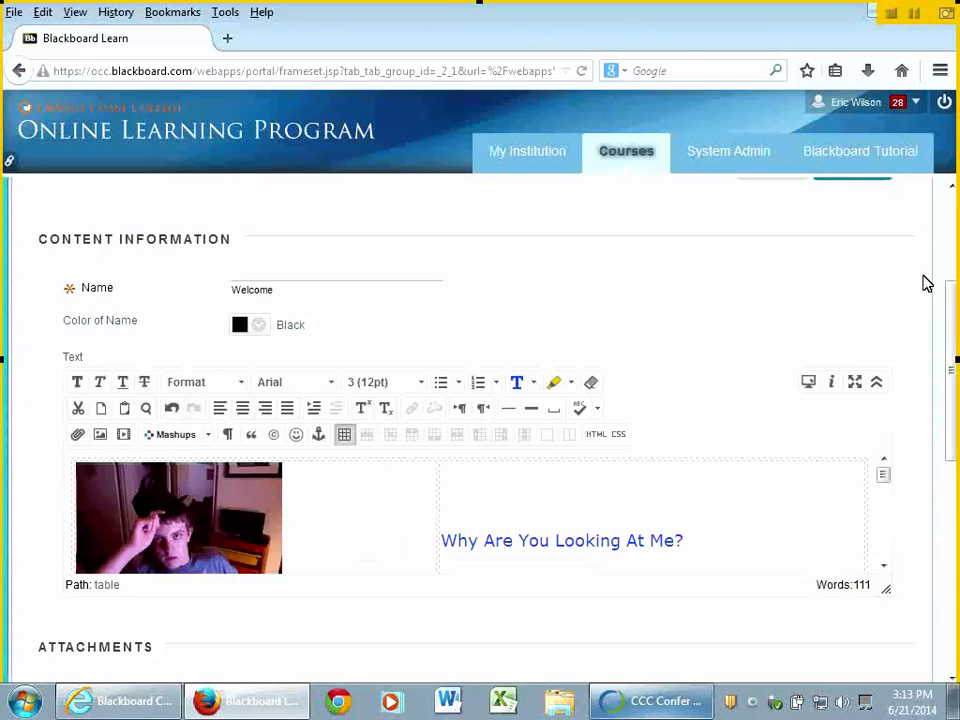
drag(953, 291, 956, 199)
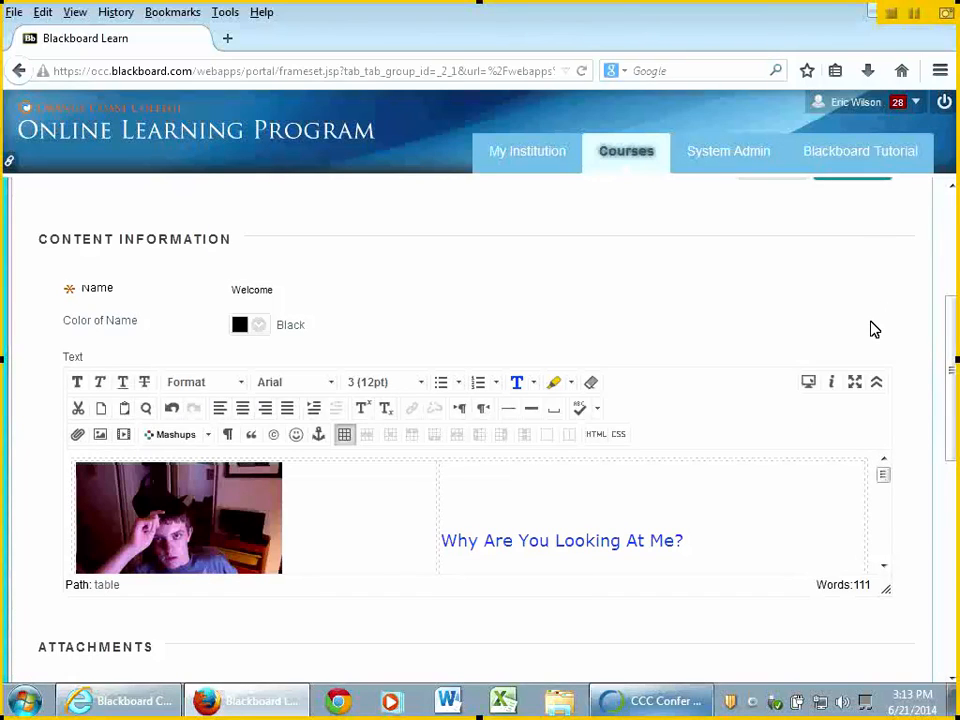
scroll(870, 330, up, 4)
click(846, 382)
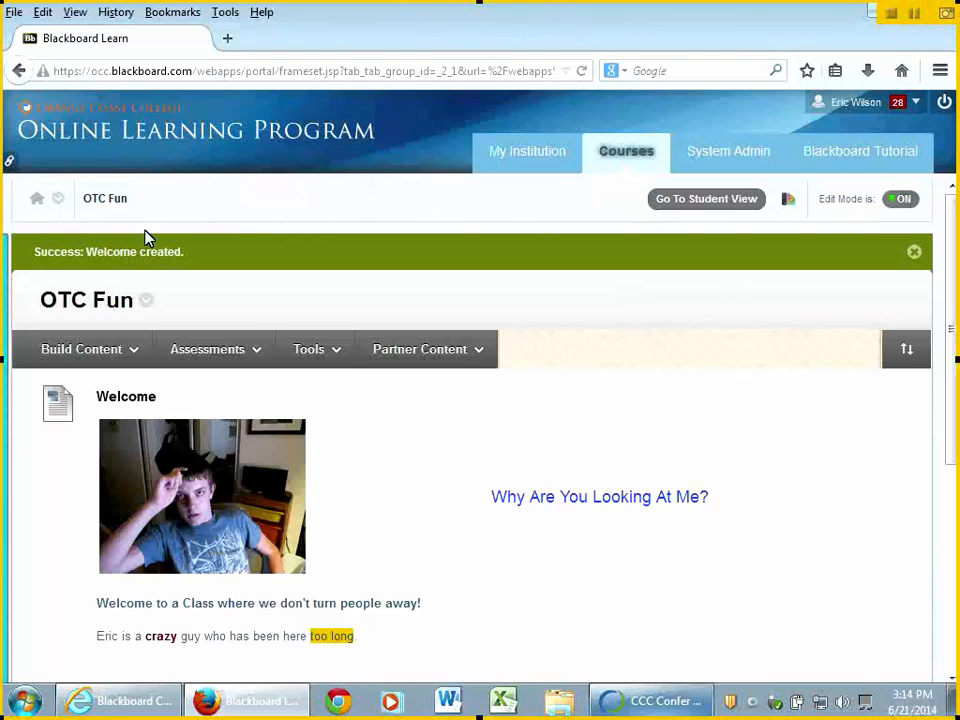
- Switch the course to student preview
click(13, 440)
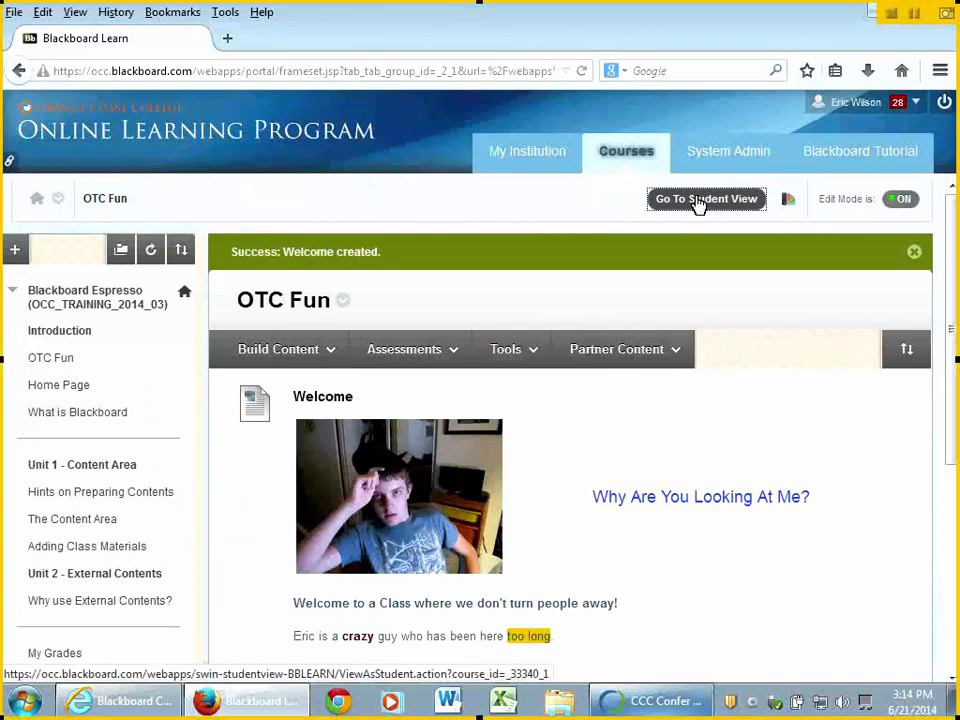
click(698, 203)
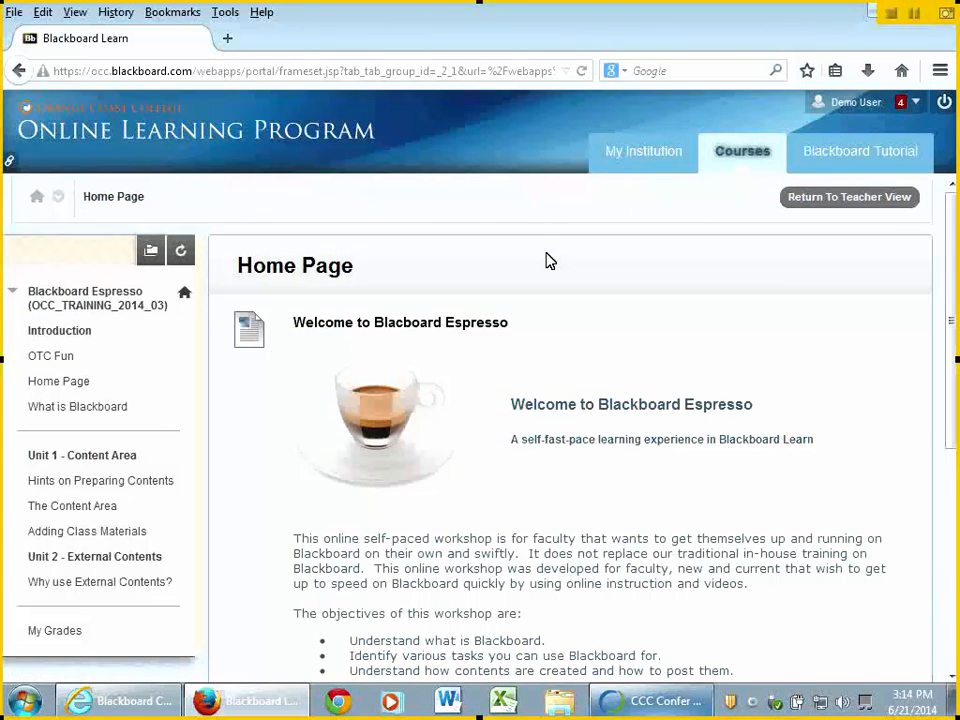
scroll(548, 261, down, 6)
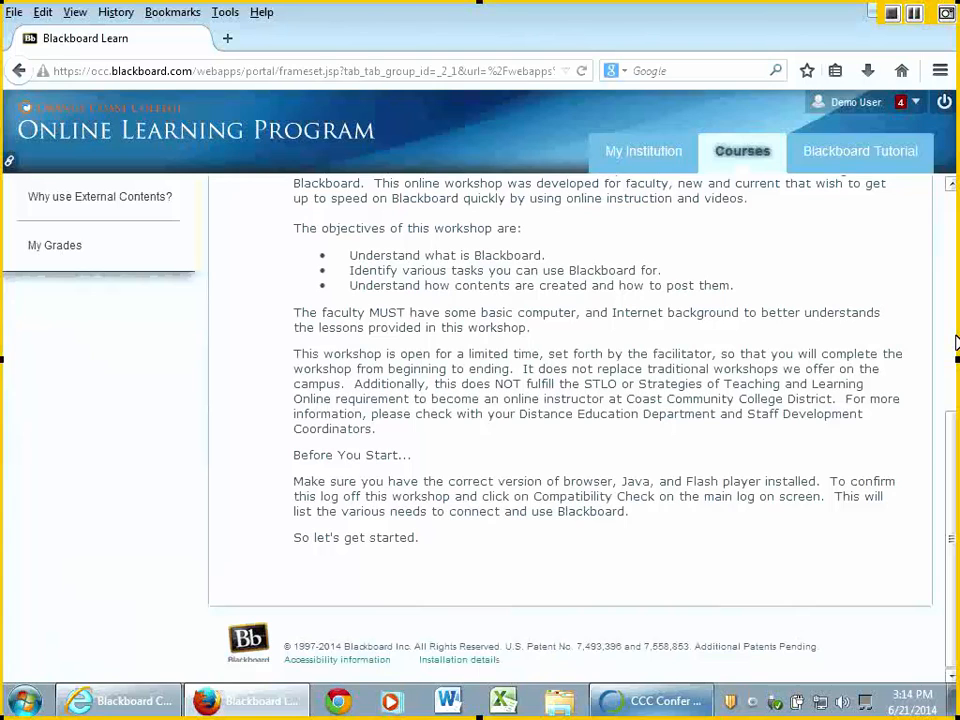
scroll(563, 237, up, 5)
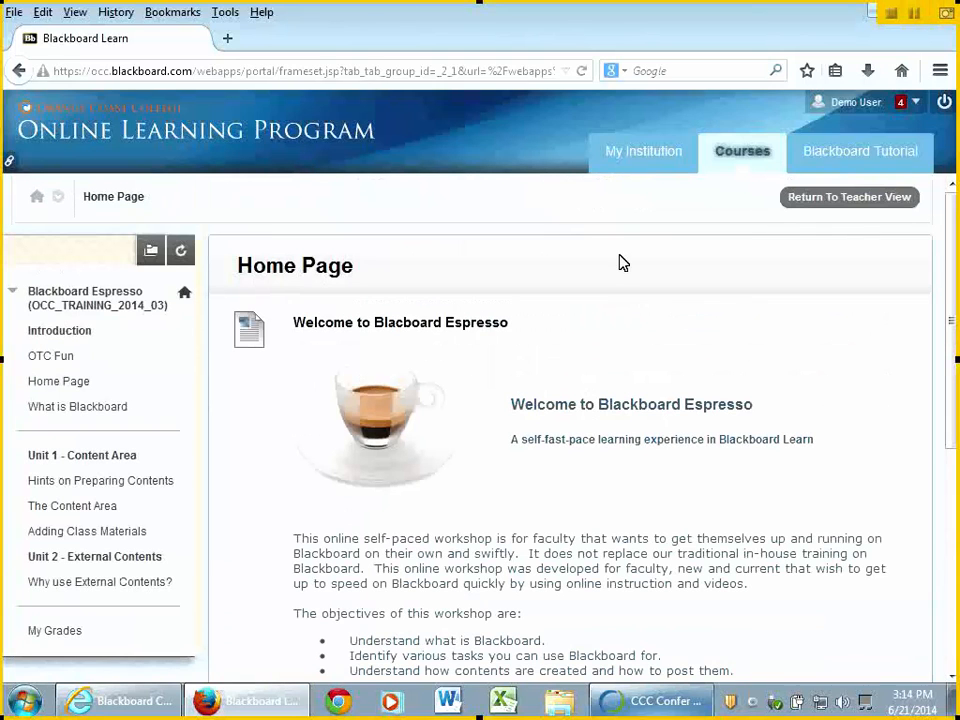
- Open the OTC Fun content area and scroll to the embedded Helen Keller newsreel
click(36, 362)
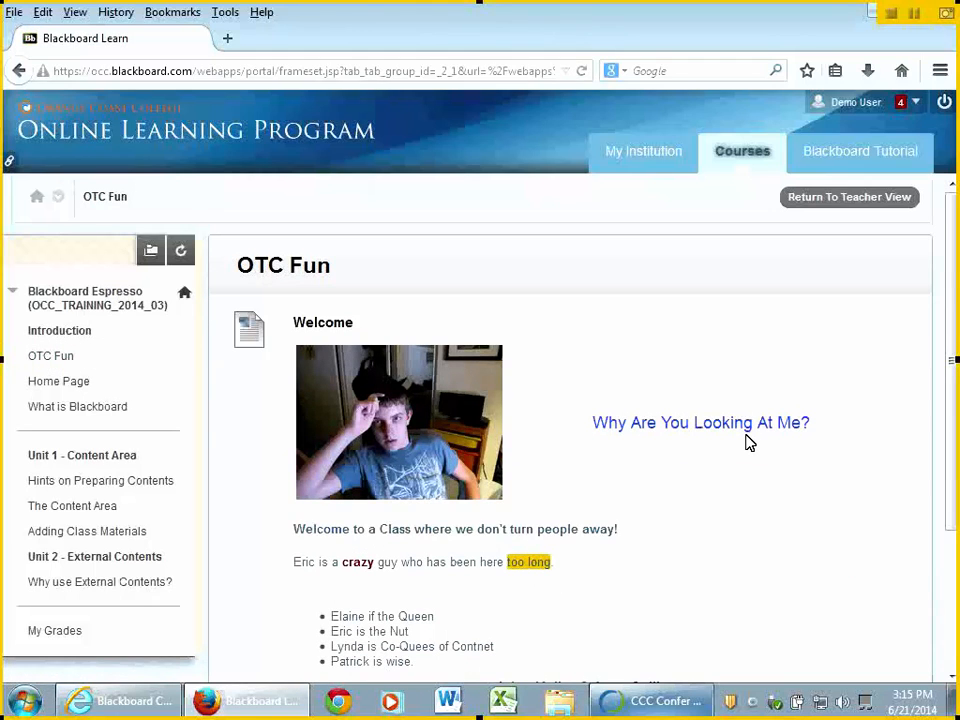
scroll(749, 443, down, 2)
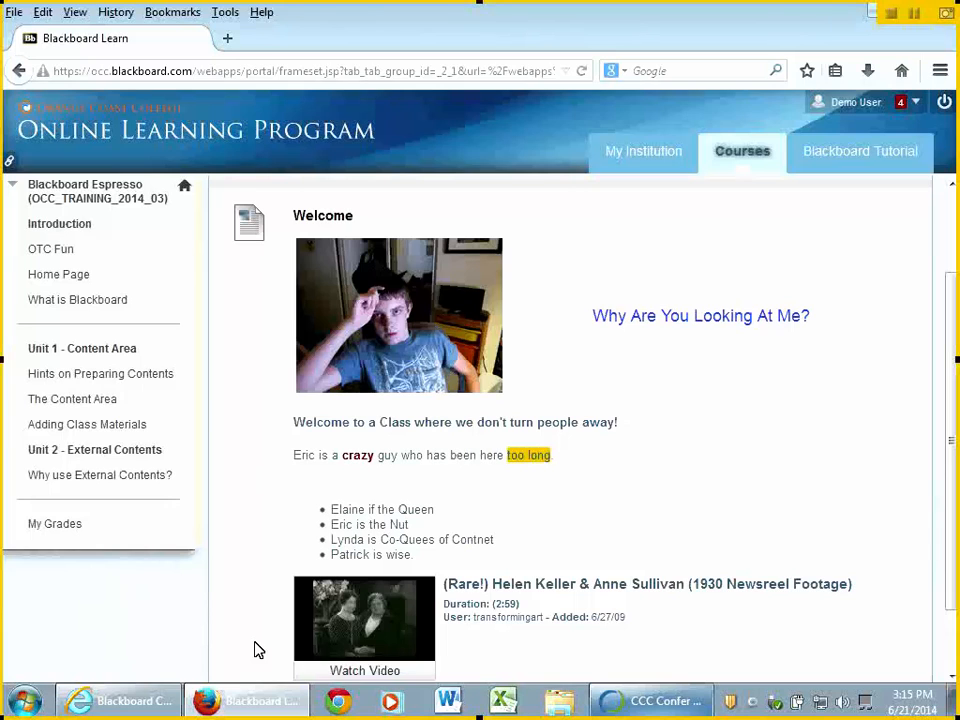
scroll(510, 514, down, 1)
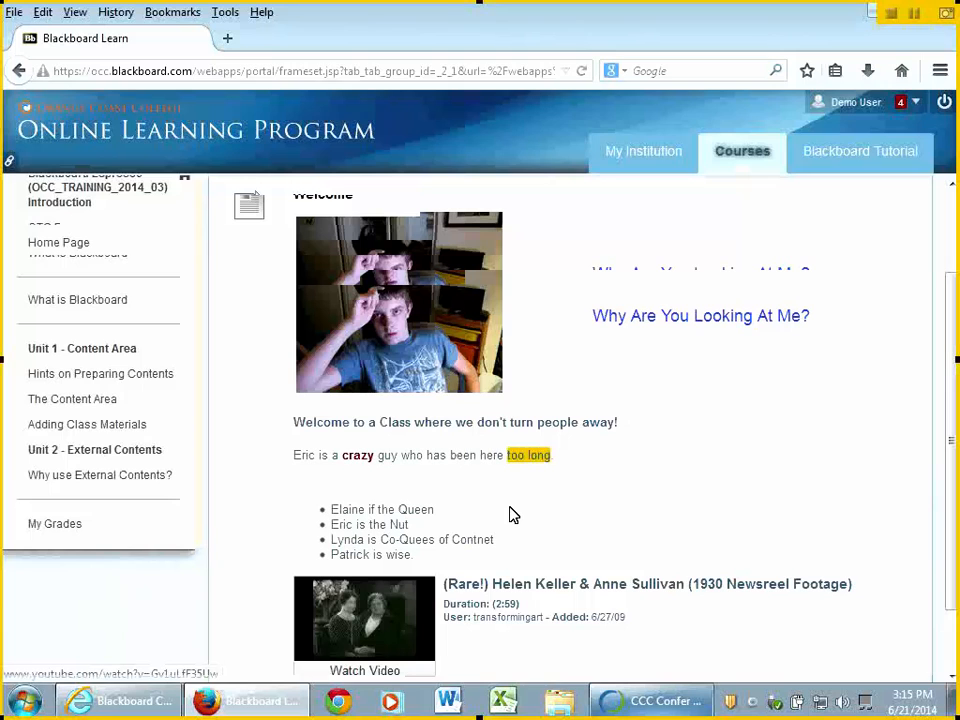
click(365, 590)
click(471, 479)
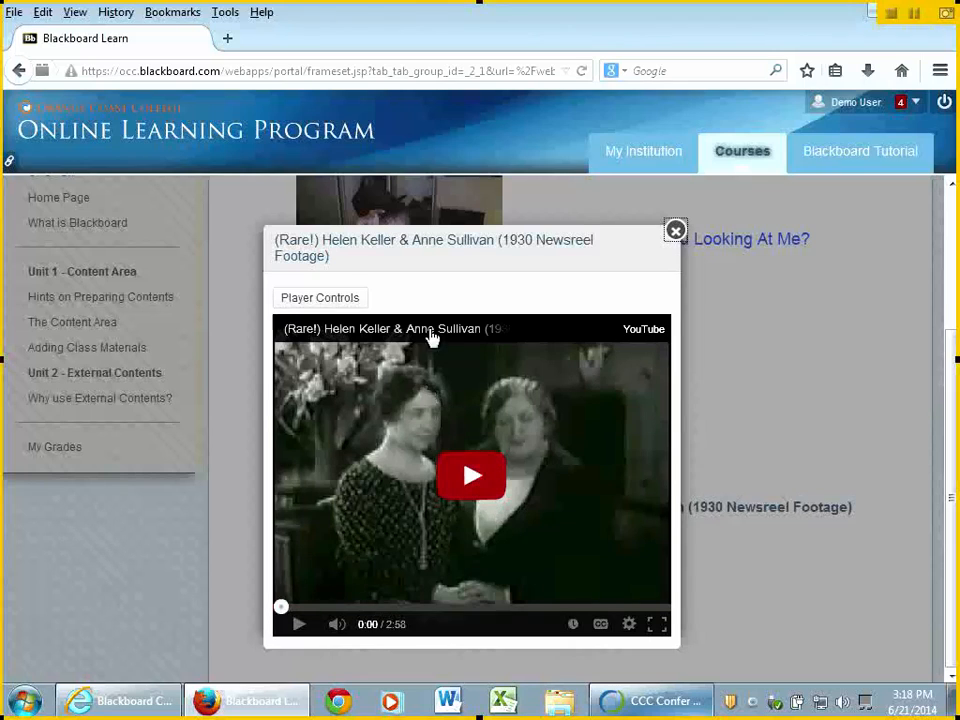
click(676, 234)
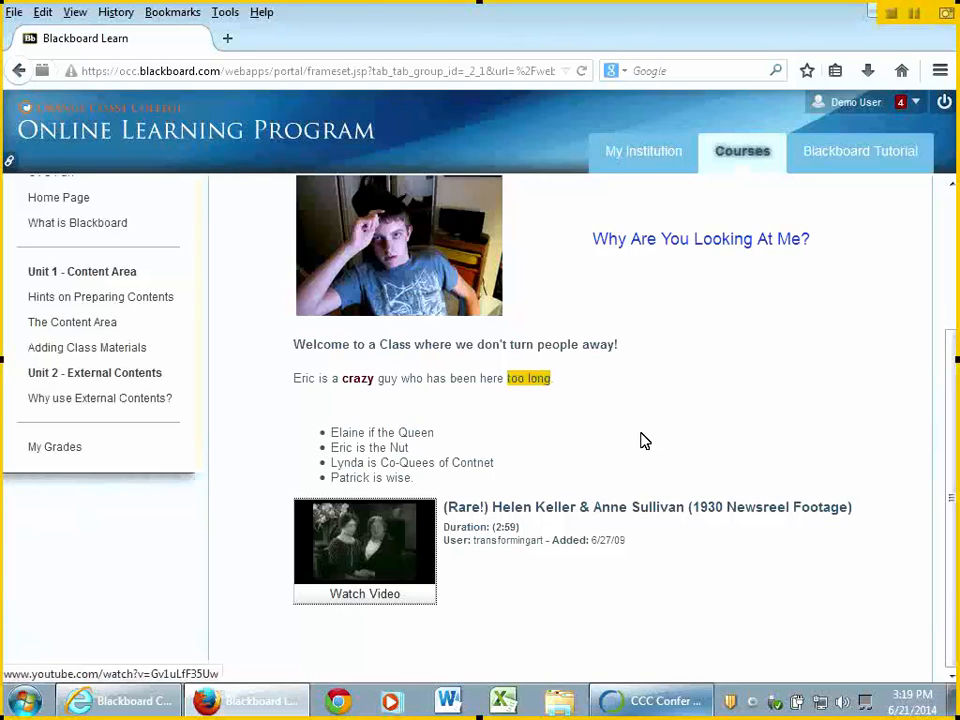
- Leave student preview and return to the instructor's teacher view
scroll(656, 648, up, 5)
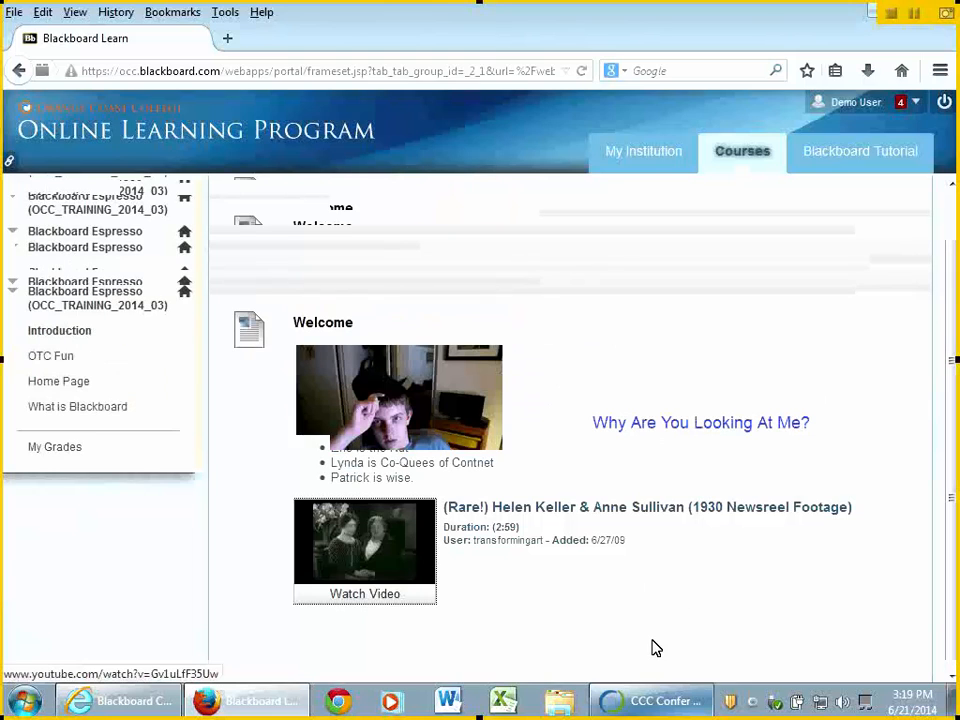
click(862, 207)
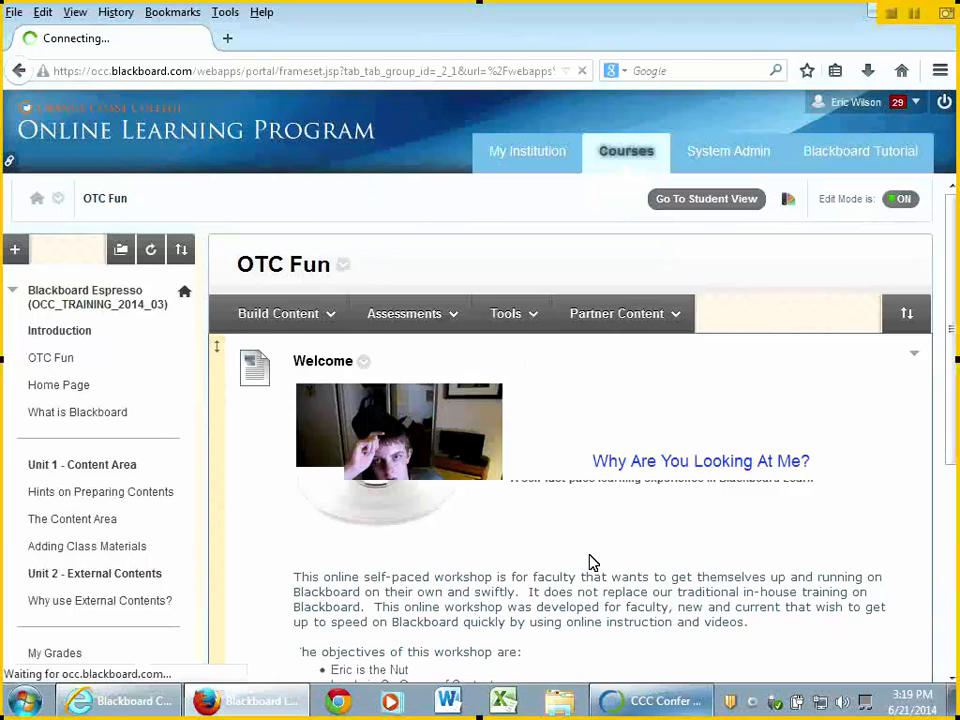
- Start a new item named 'Cope and Paste' with a full-window editor, and launch Word
click(278, 313)
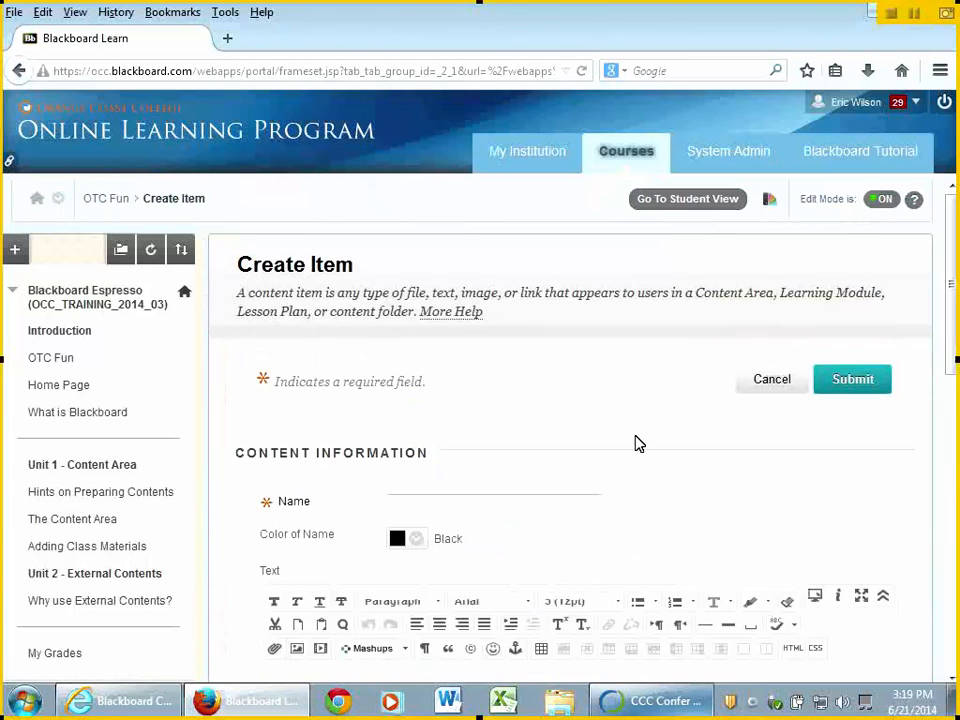
text(Cope )
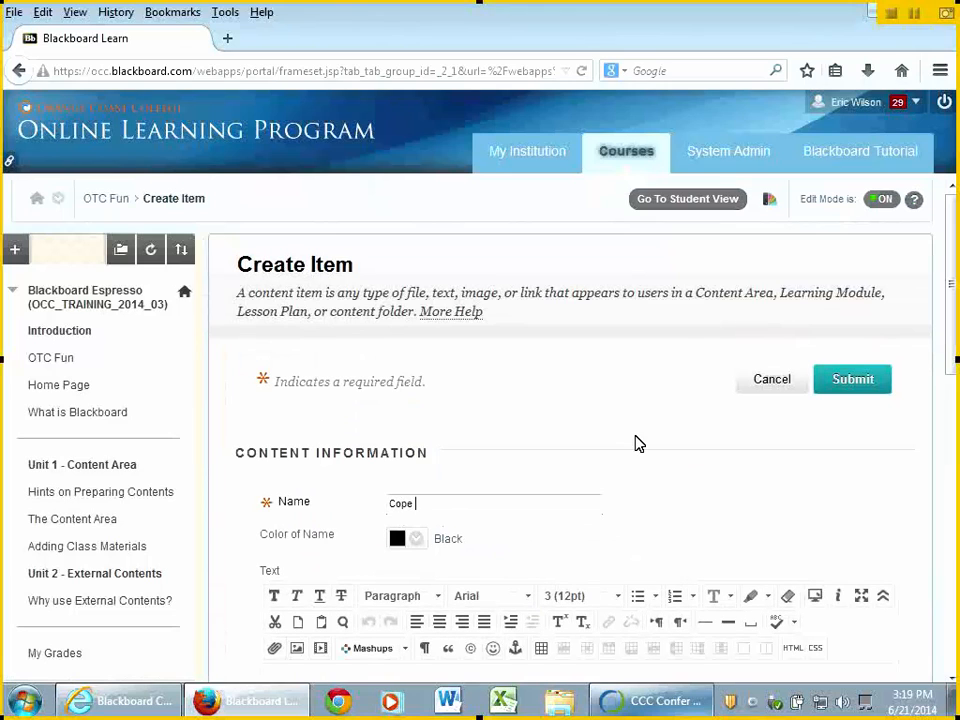
text(and Paste)
scroll(784, 349, down, 4)
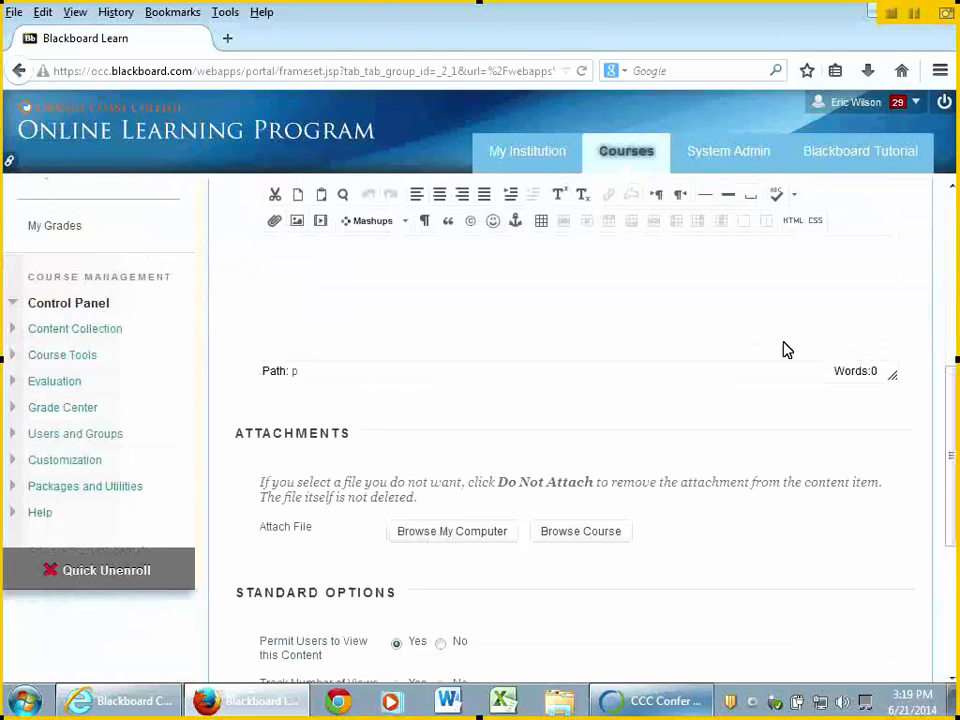
scroll(784, 349, up, 4)
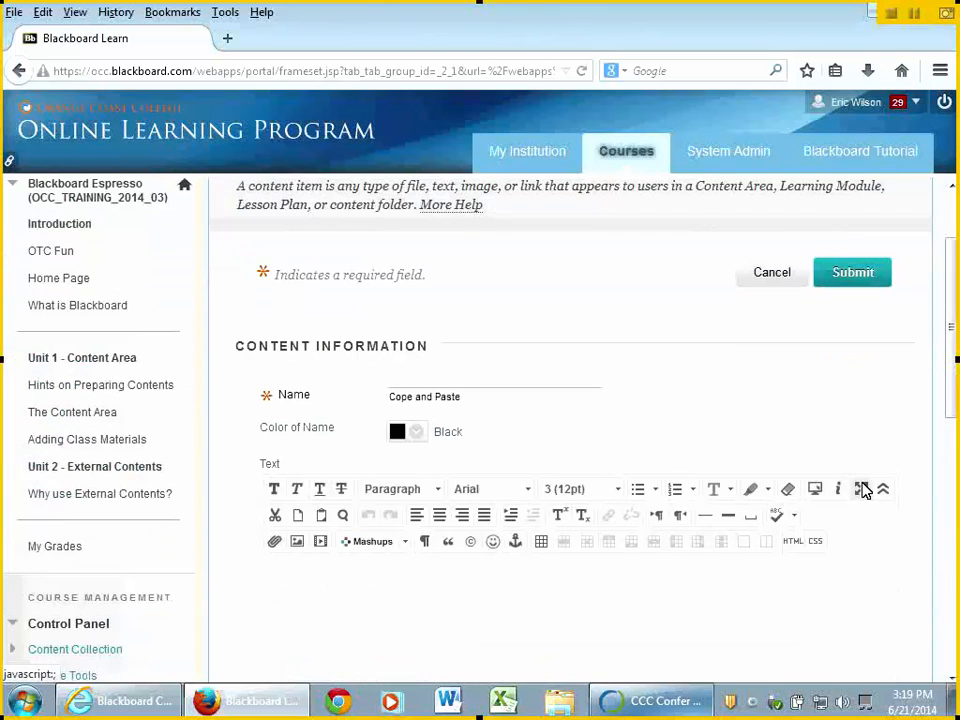
click(859, 489)
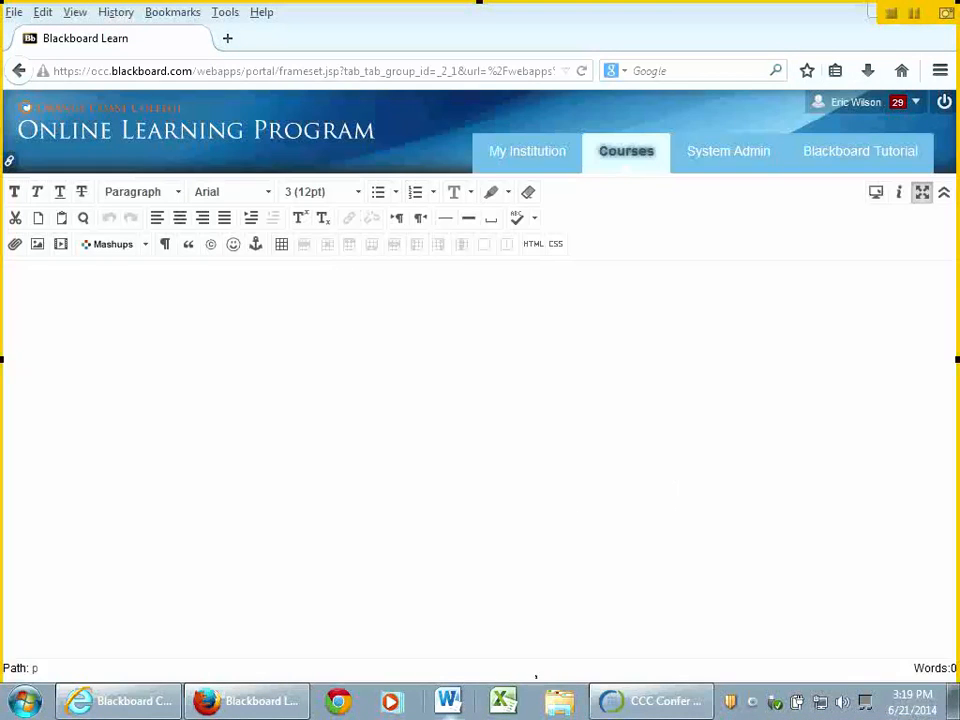
click(447, 703)
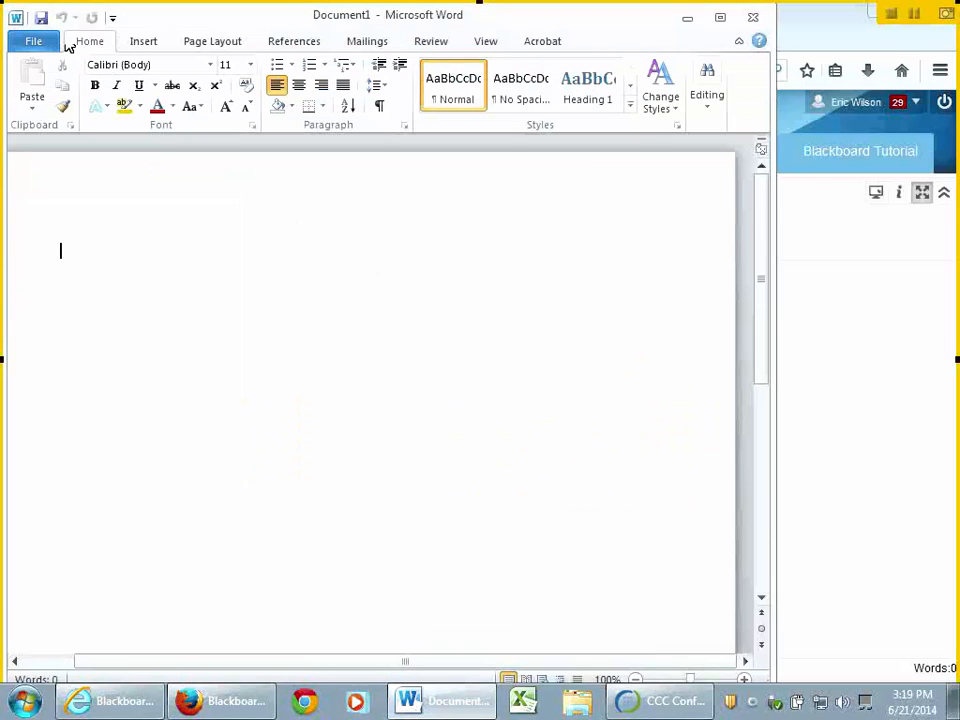
- Open Winter Coaching Series.docx from the Desktop in Word
click(53, 45)
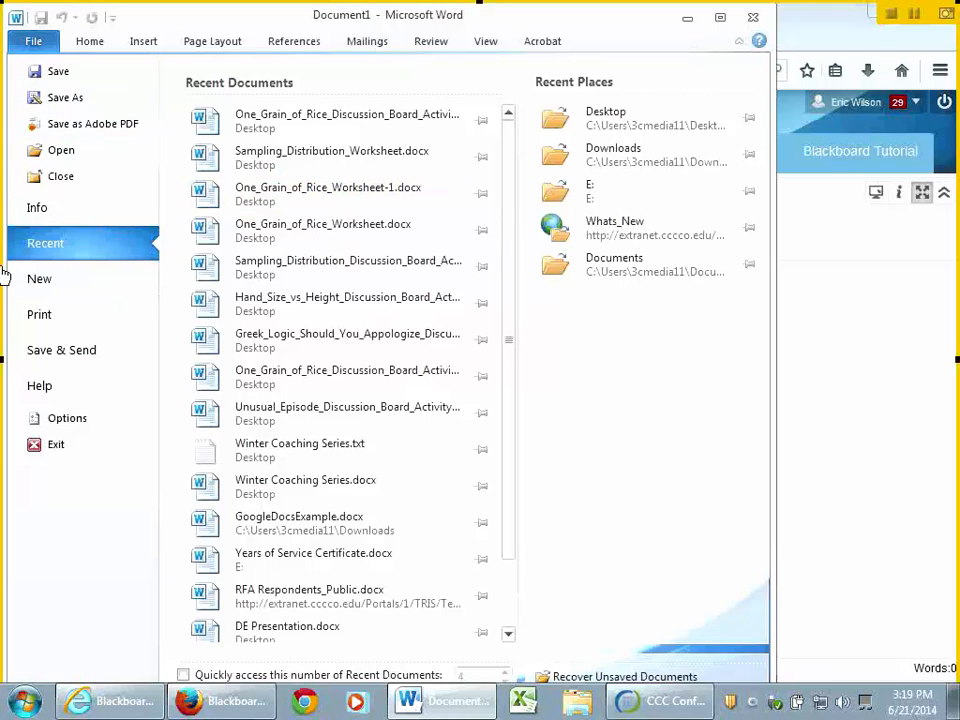
click(63, 155)
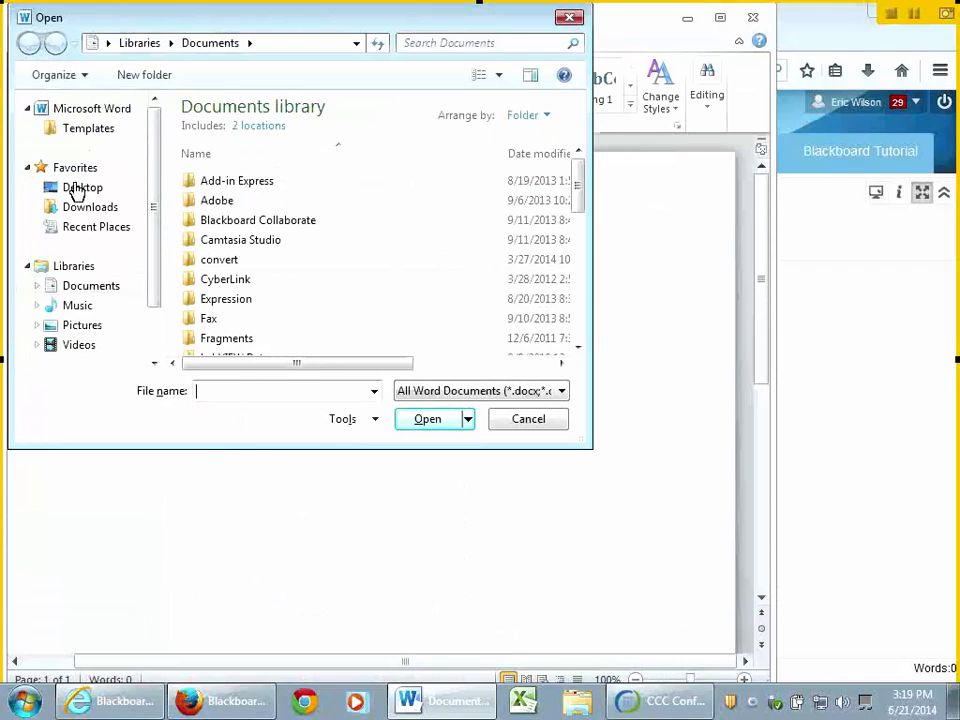
click(77, 188)
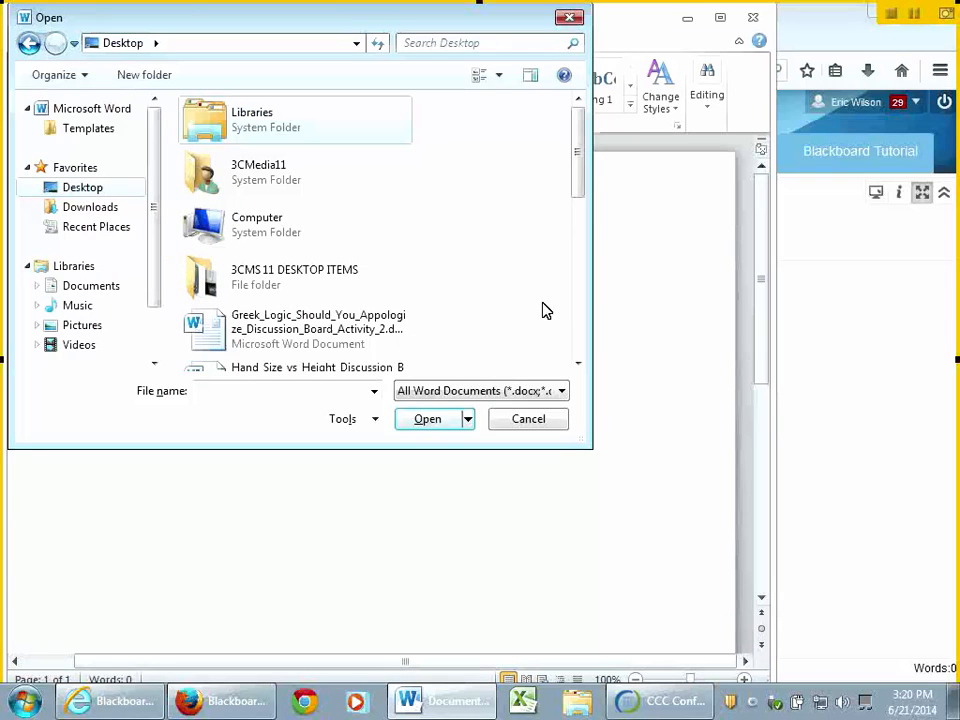
click(580, 327)
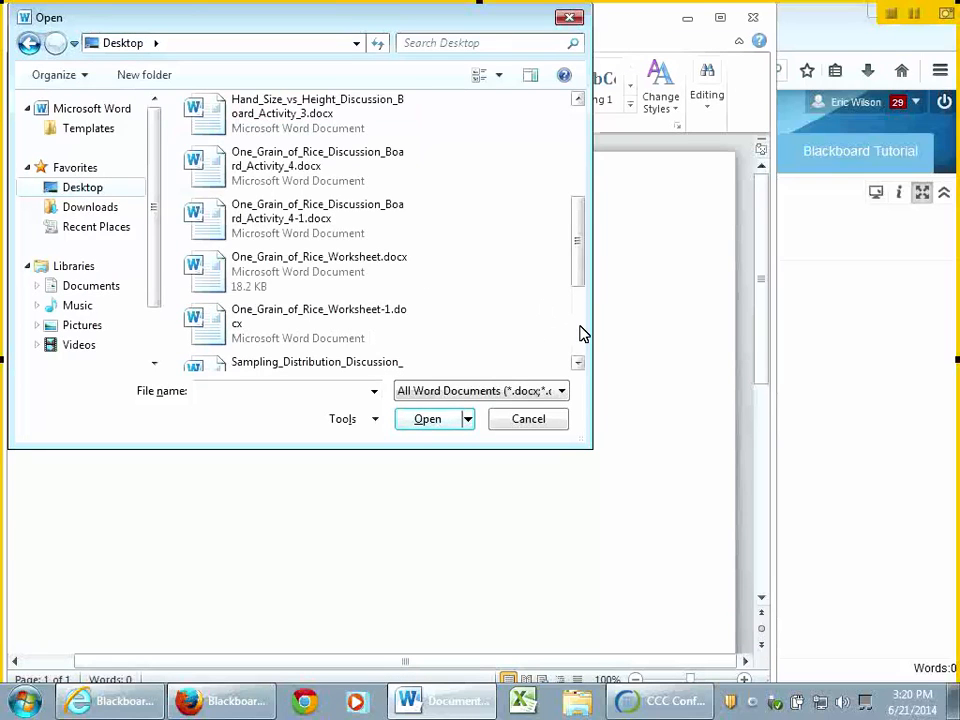
scroll(581, 332, down, 3)
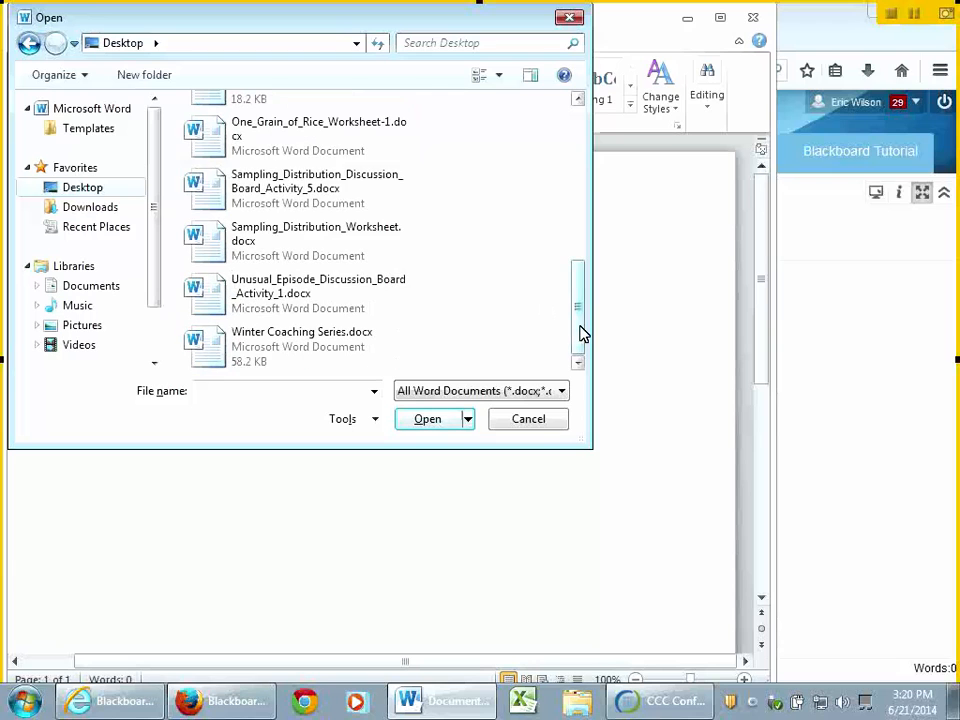
double_click(369, 346)
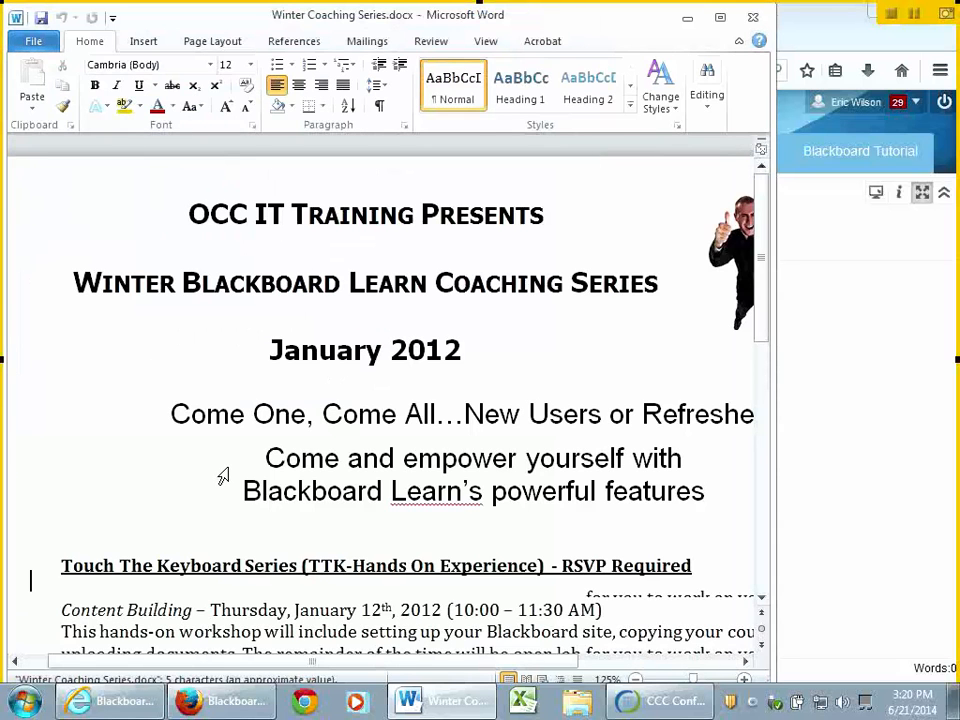
- Copy the workshop listings from the Touch The Keyboard Series heading onward, then return to Blackboard
scroll(226, 472, down, 3)
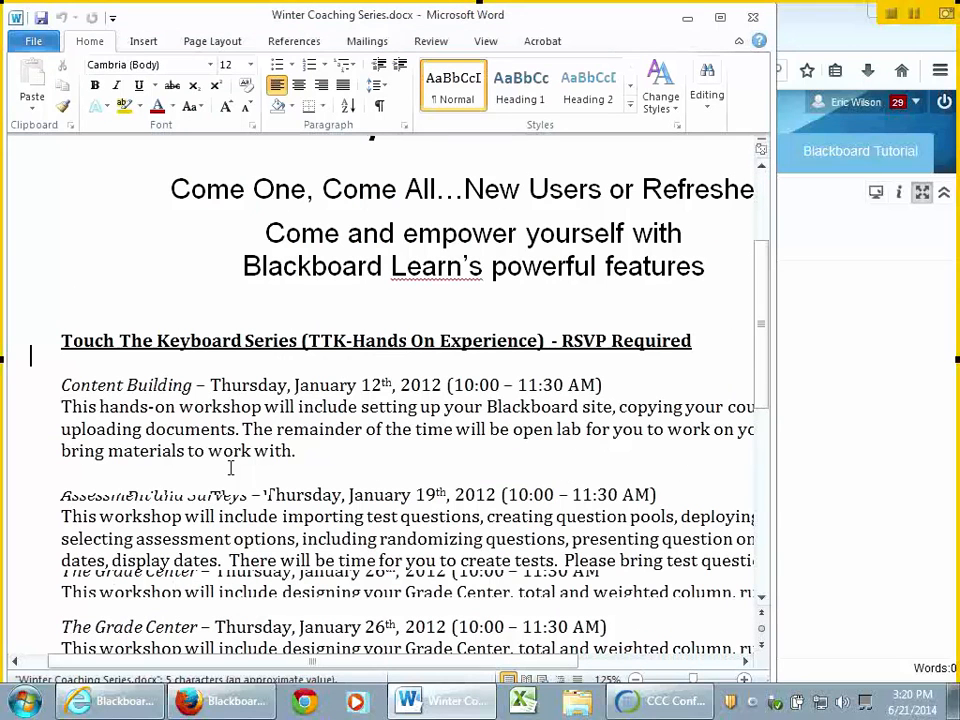
scroll(230, 468, down, 1)
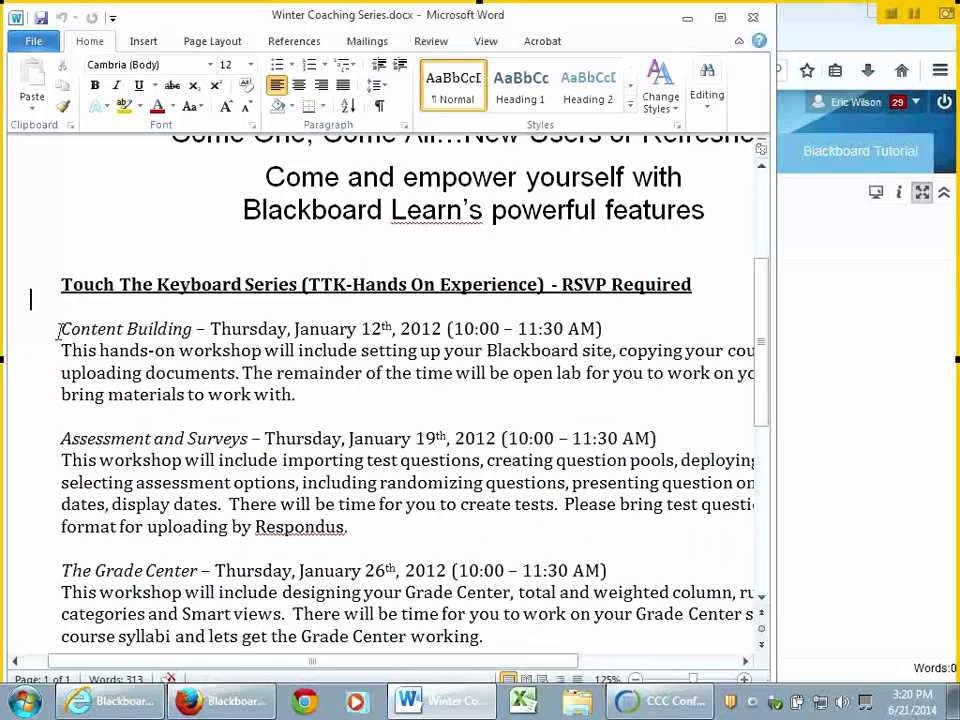
mouse_move(30, 298)
mouse_down()
mouse_move(186, 400)
mouse_move(240, 545)
mouse_move(503, 548)
mouse_up()
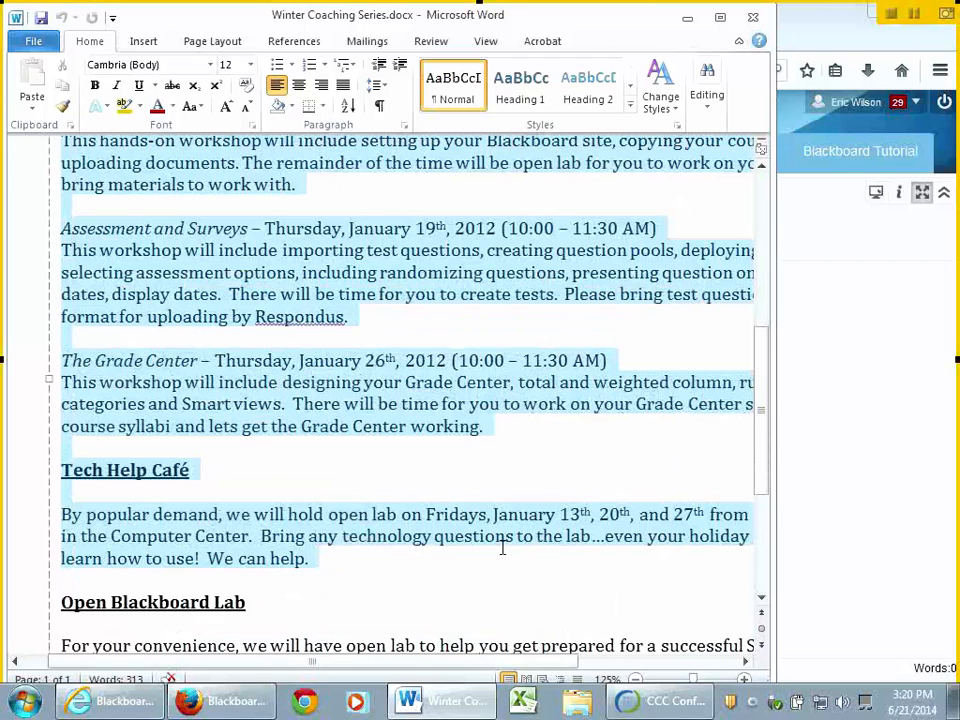
right_click(228, 268)
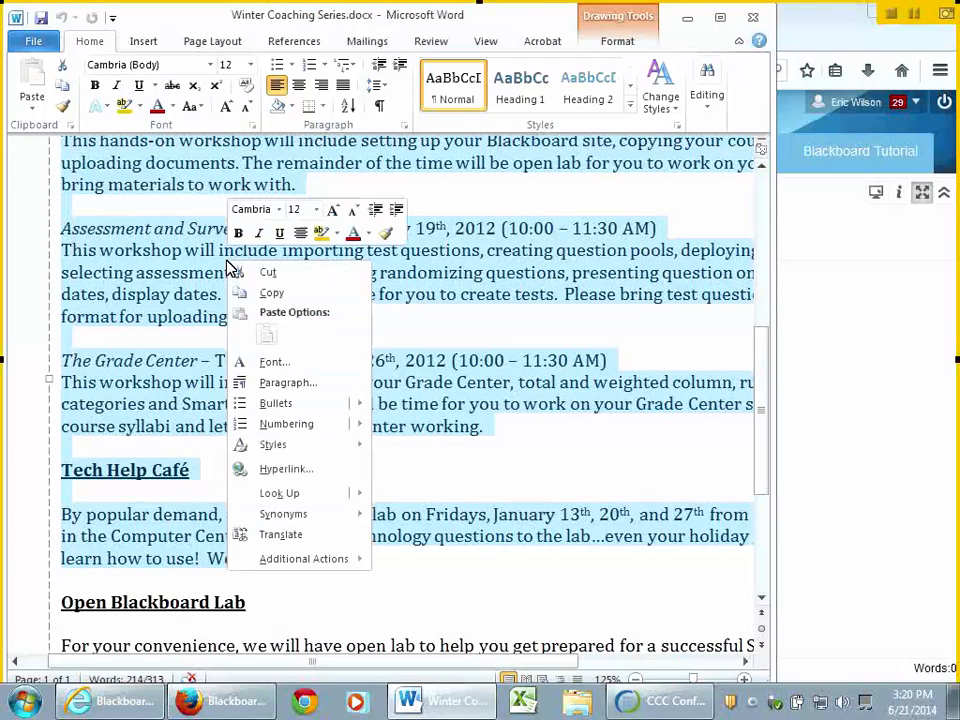
click(282, 295)
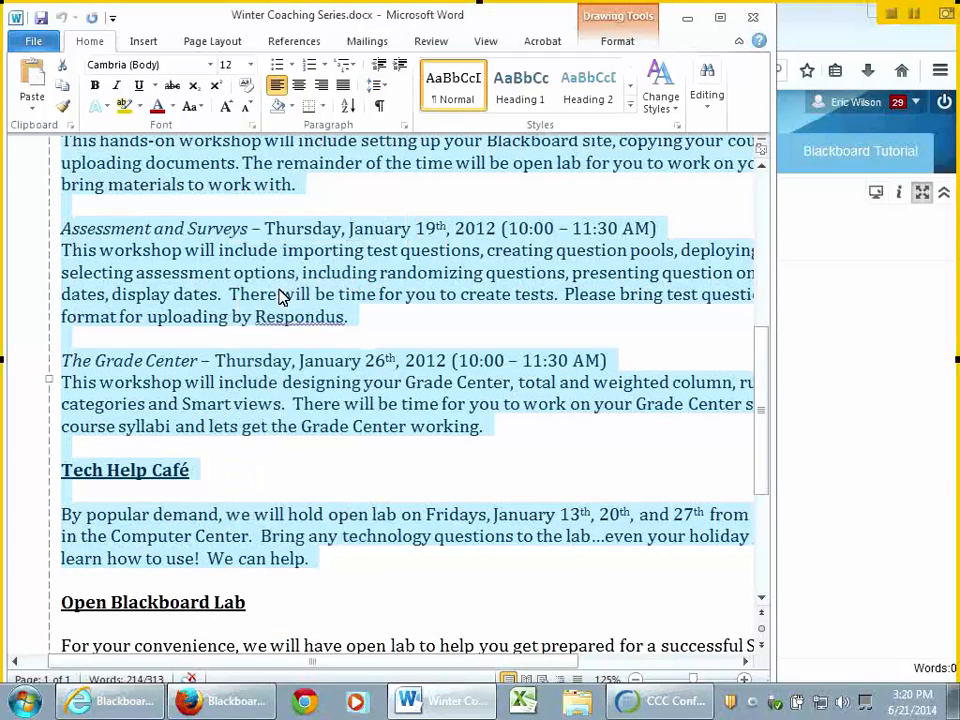
click(911, 445)
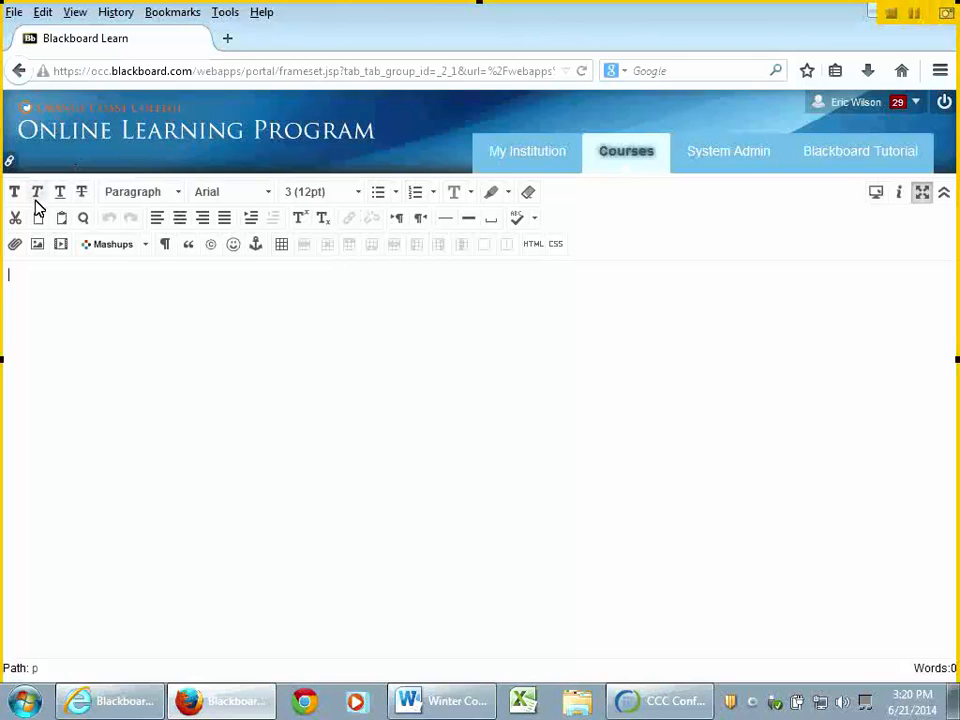
click(61, 218)
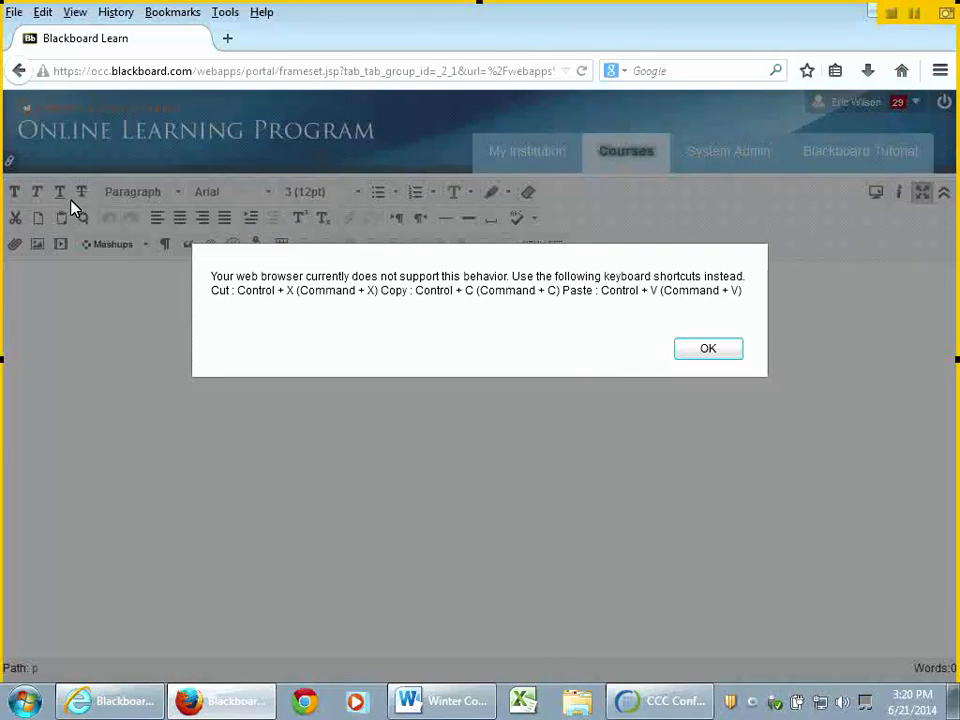
click(714, 348)
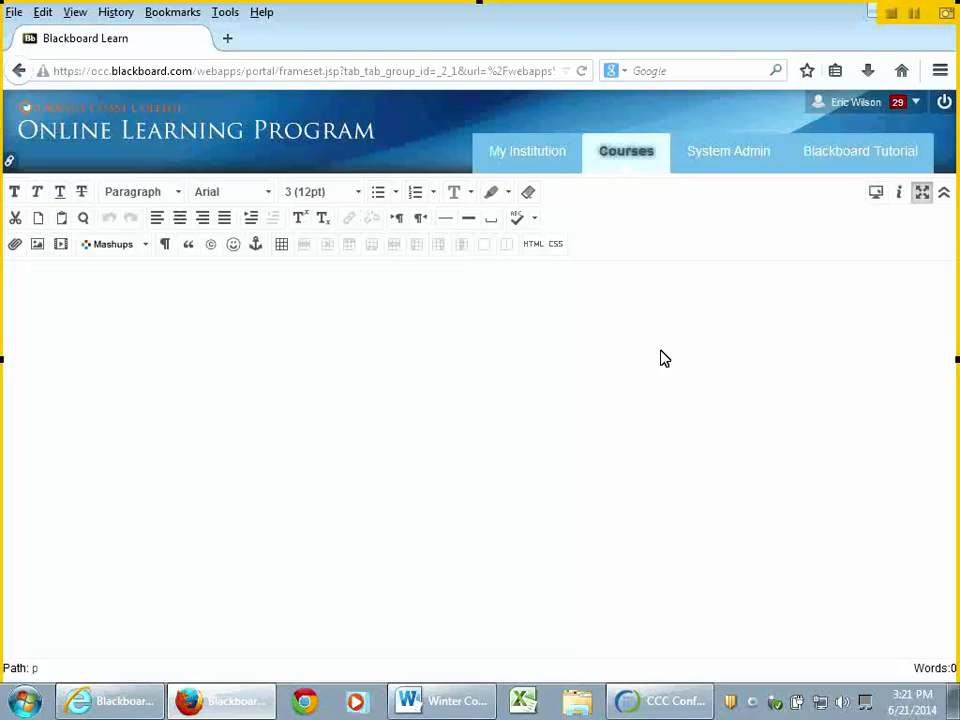
- Paste the Word workshop text into the editor, giving 220 words
key(ctrl+v)
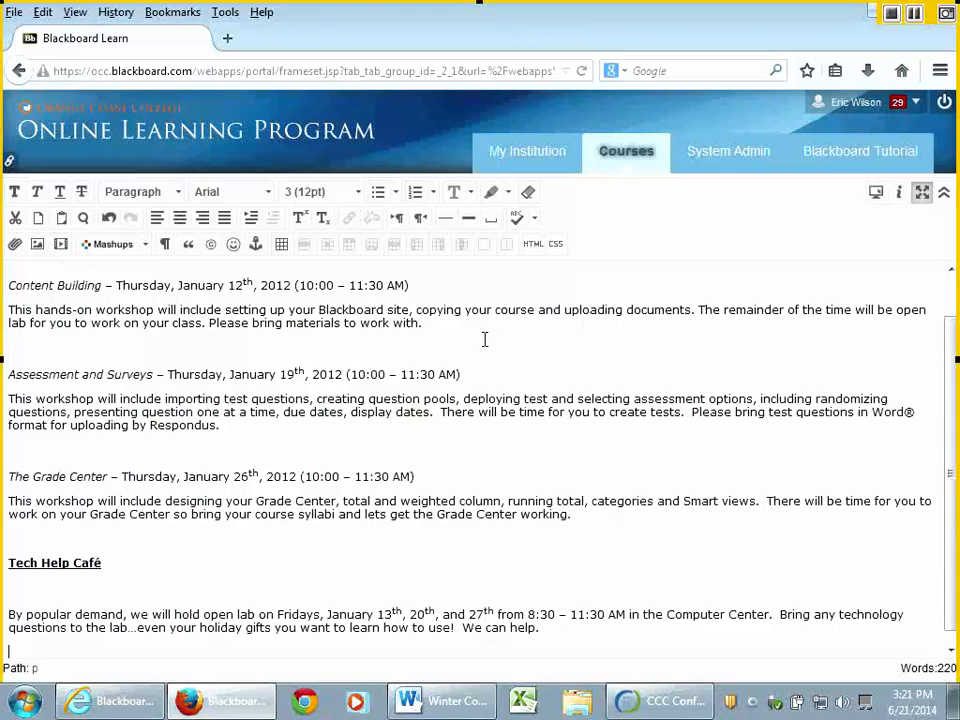
scroll(474, 354, up, 2)
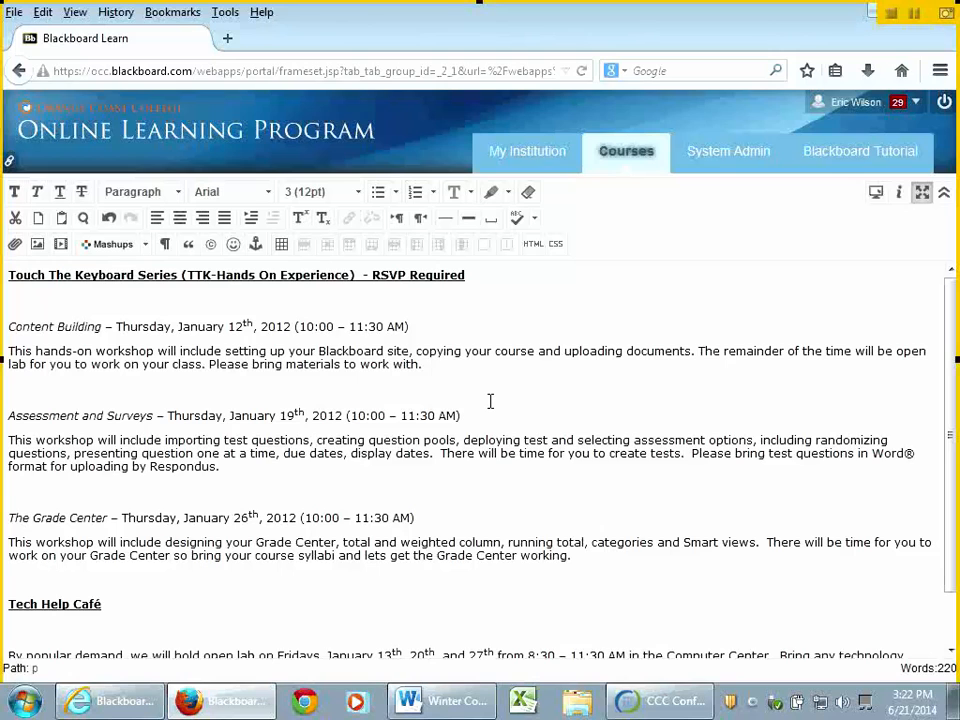
click(538, 245)
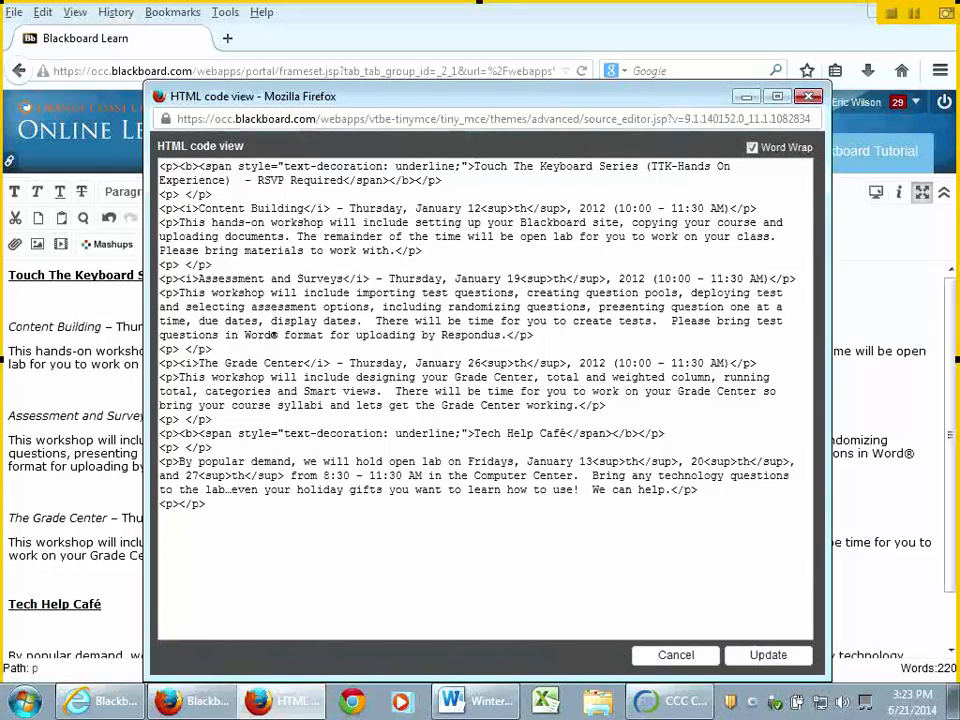
click(812, 97)
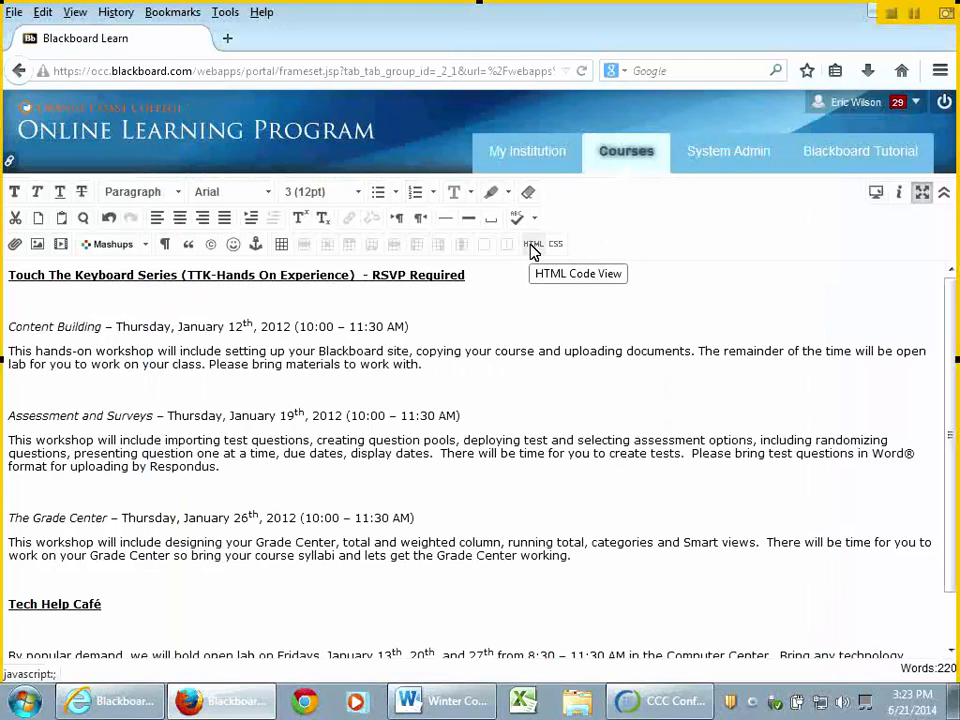
click(533, 247)
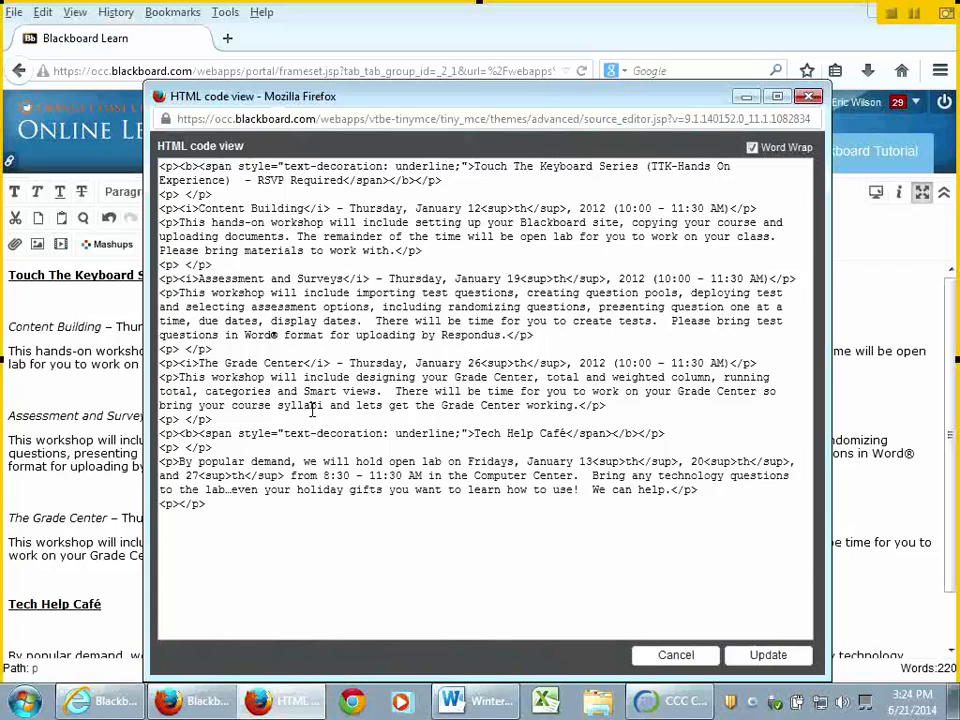
click(808, 96)
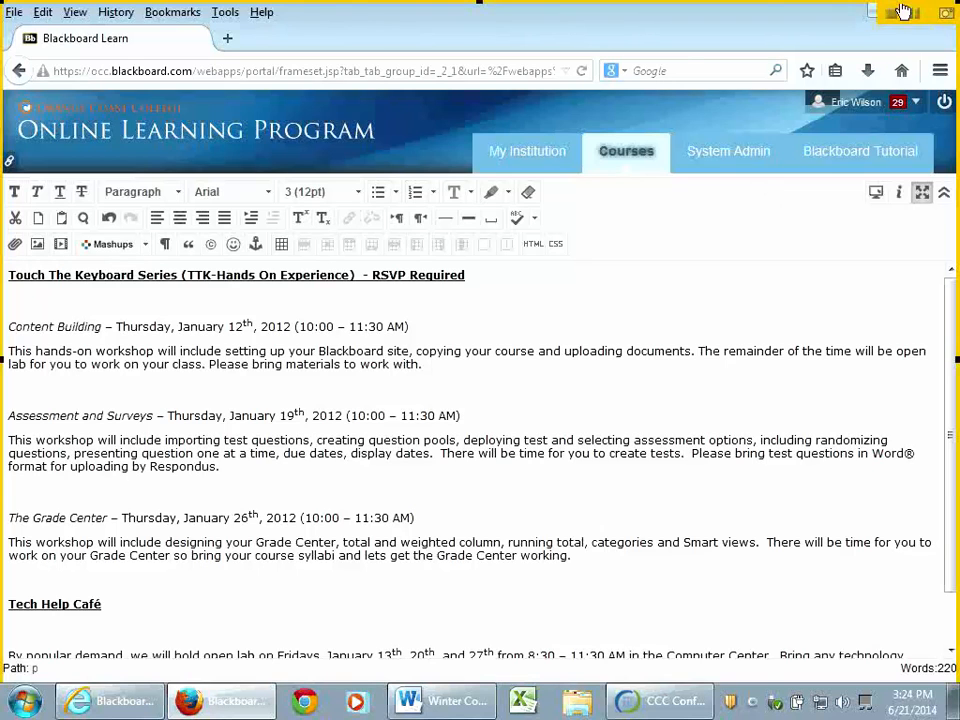
- Bring Winter Coaching Series.docx forward in Word, deselect its text, and show its File Info page
click(402, 709)
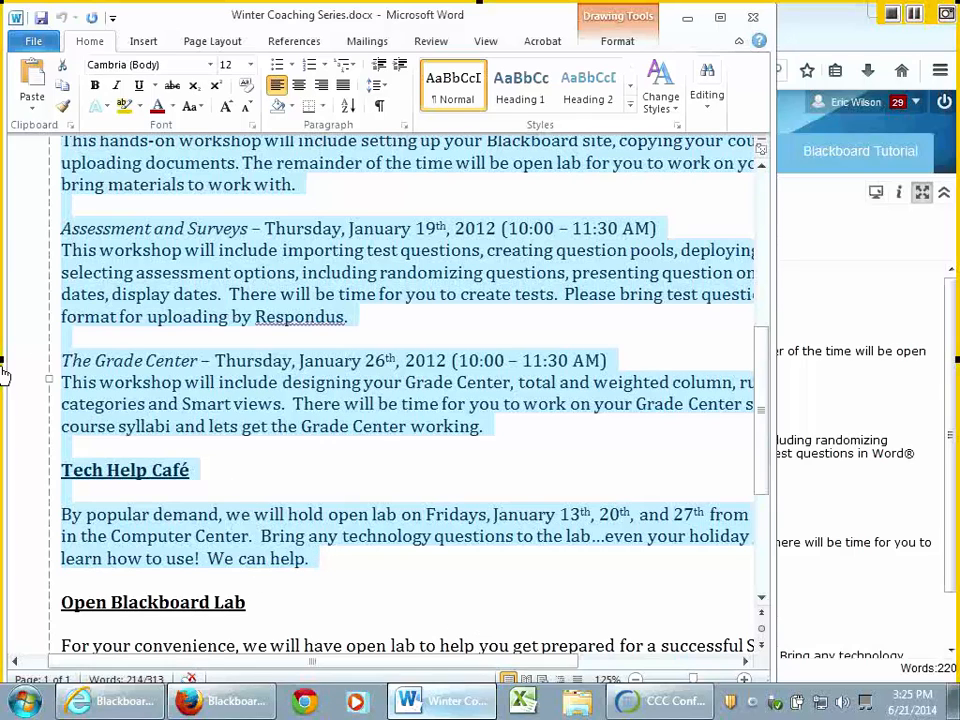
click(203, 437)
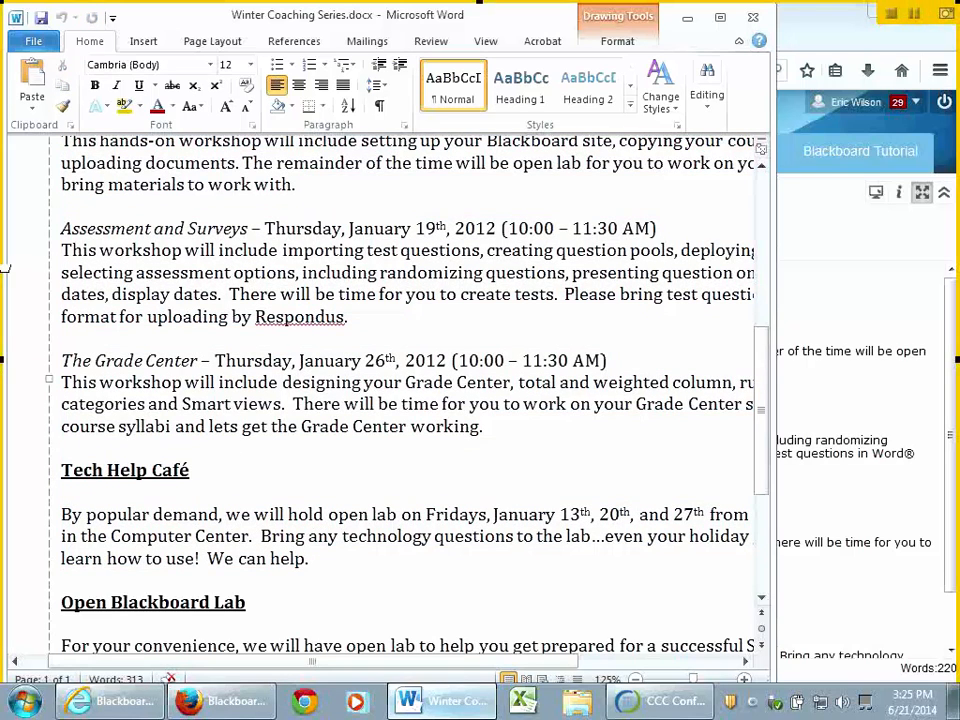
click(42, 44)
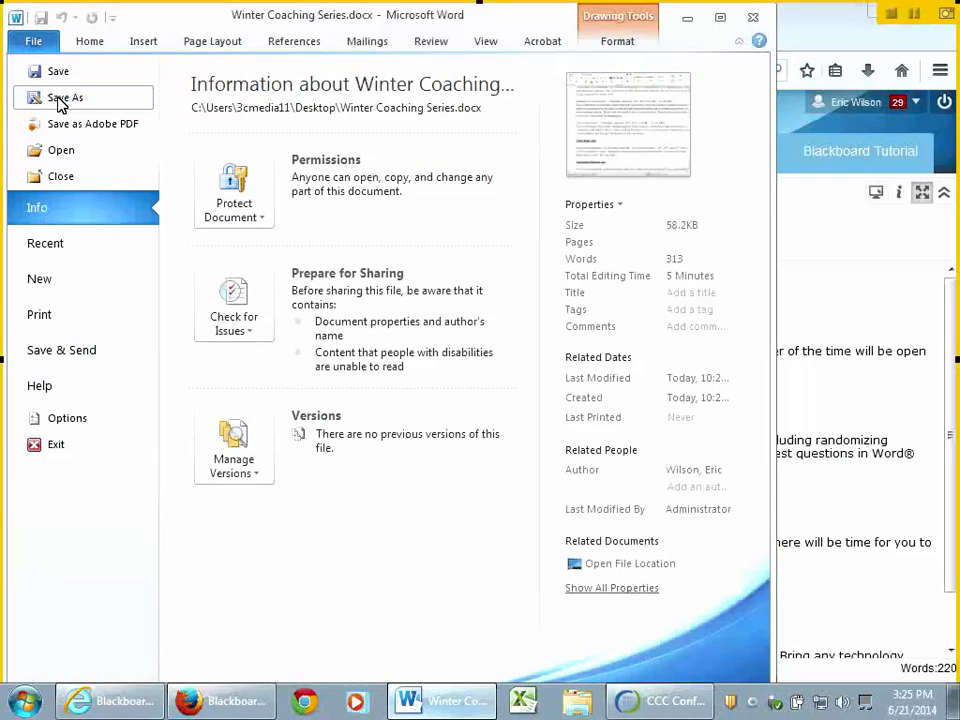
- Save the document as plain text 'Winter Coaching Series2.txt' with default encoding, then close Word
click(62, 104)
click(250, 343)
click(311, 531)
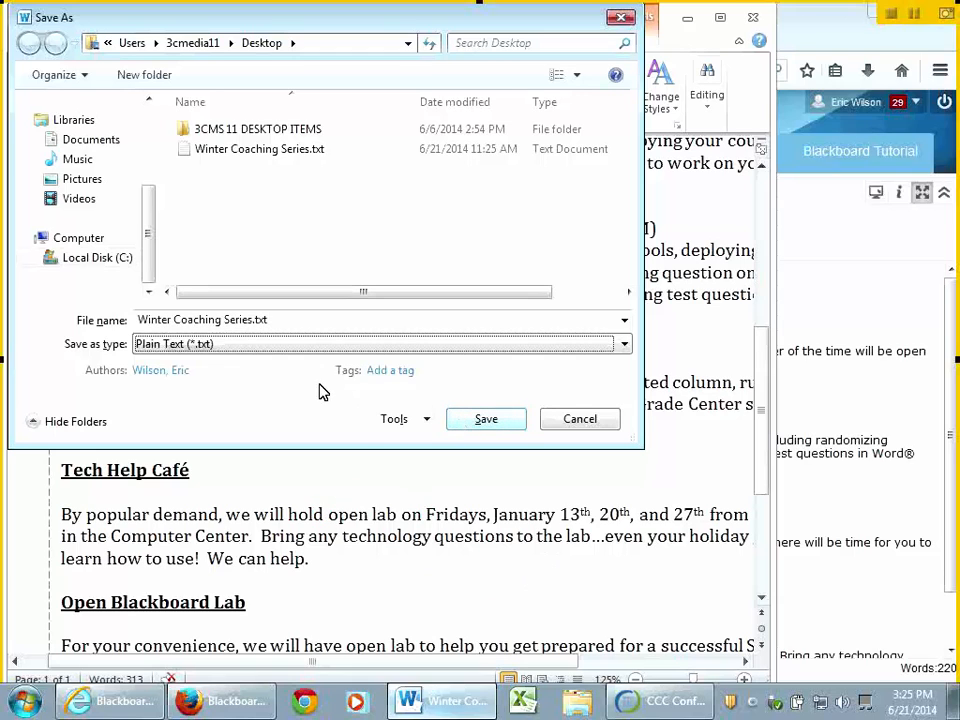
click(251, 321)
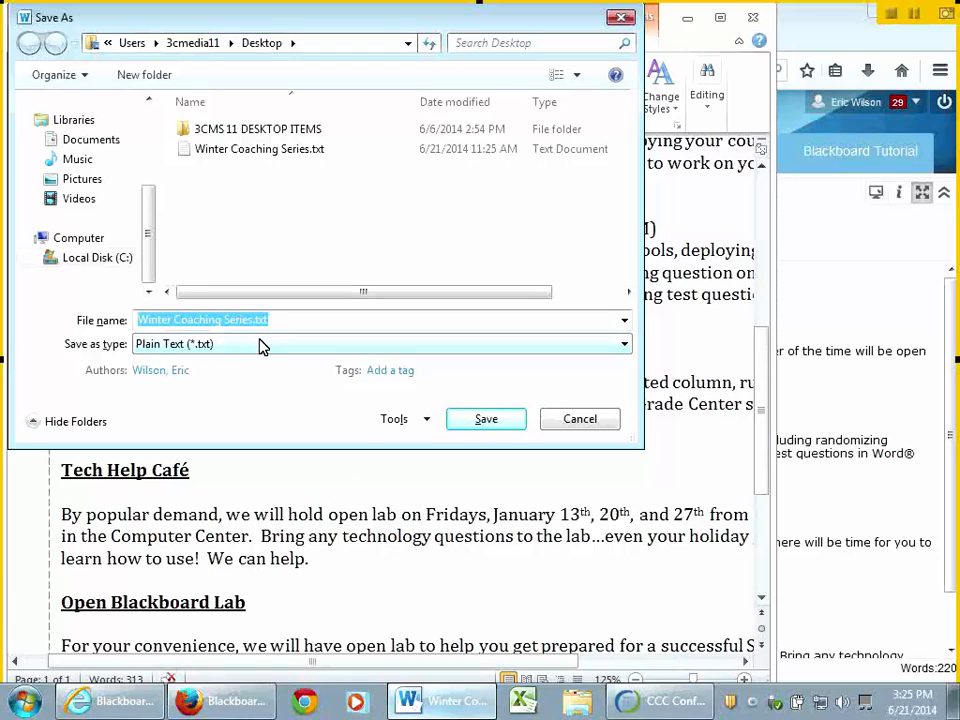
key(Left)
key(Left)
key(Left)
key(Left)
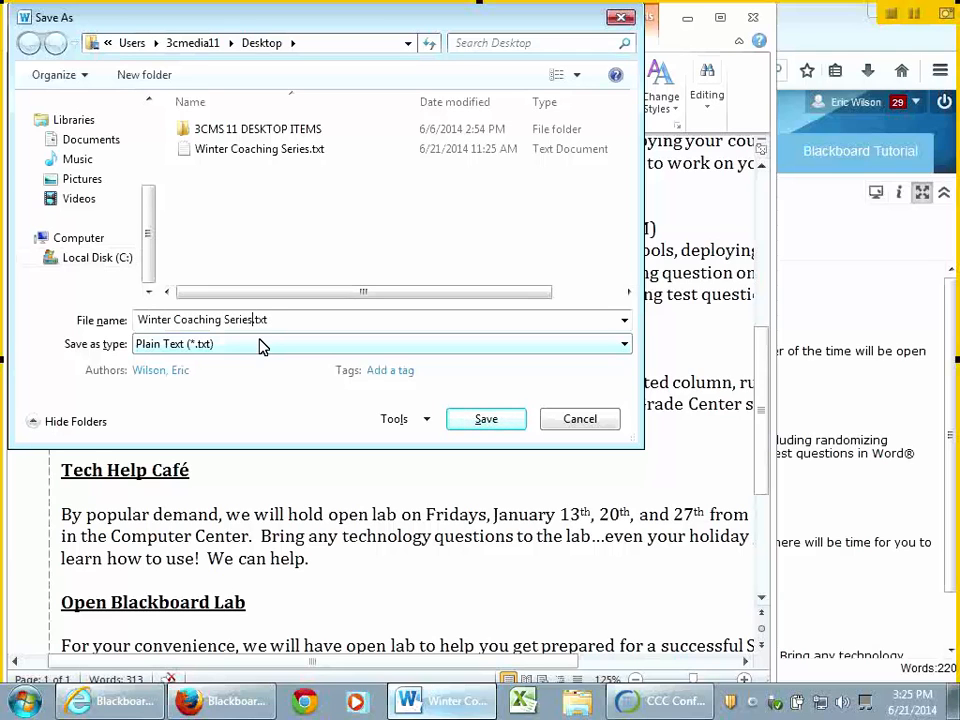
text(2)
key(Return)
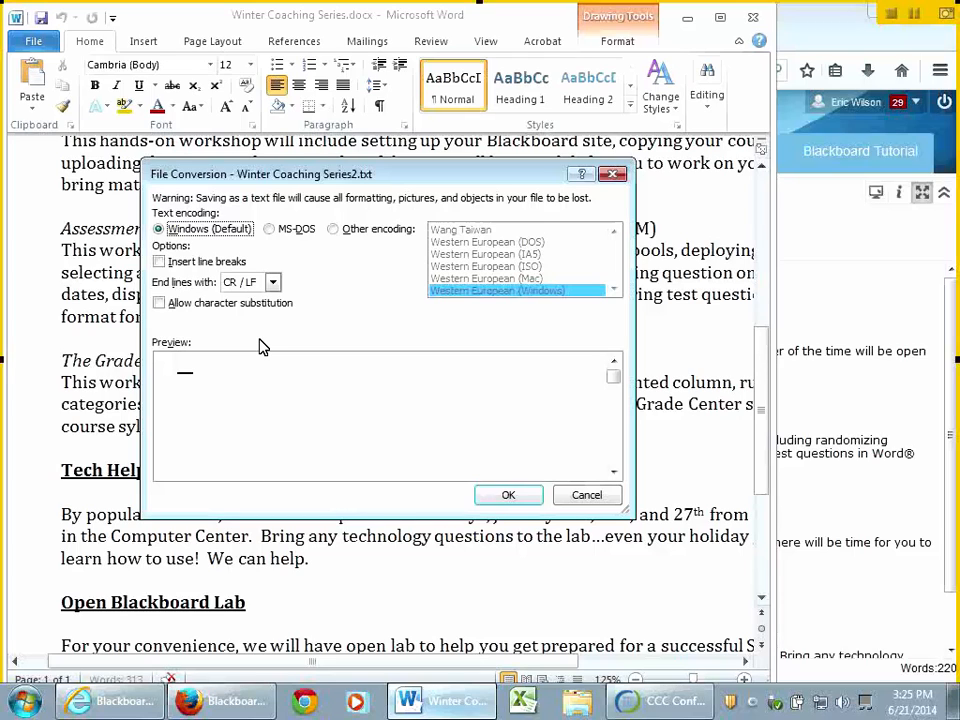
click(500, 496)
click(752, 16)
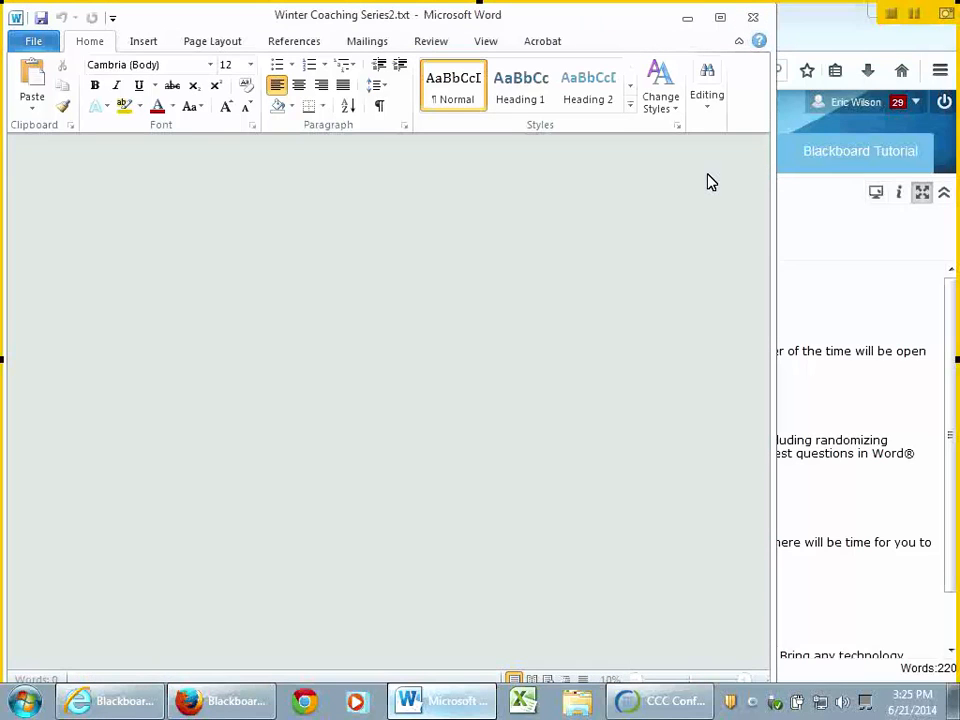
- Launch Notepad from the Start menu, fit its window on screen, and show its File menu
click(26, 692)
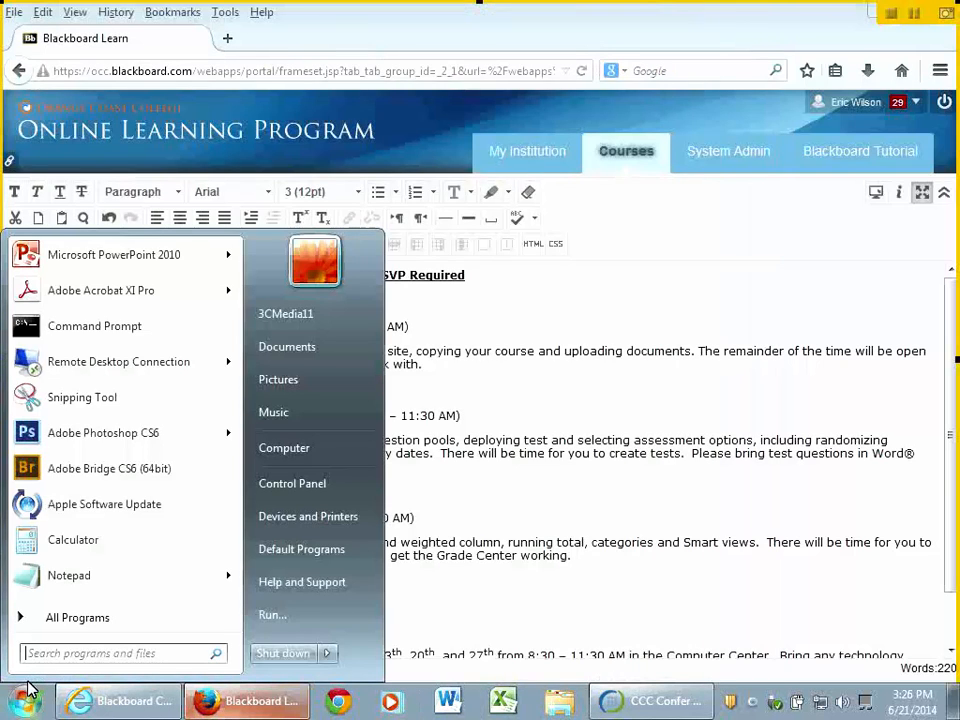
click(56, 577)
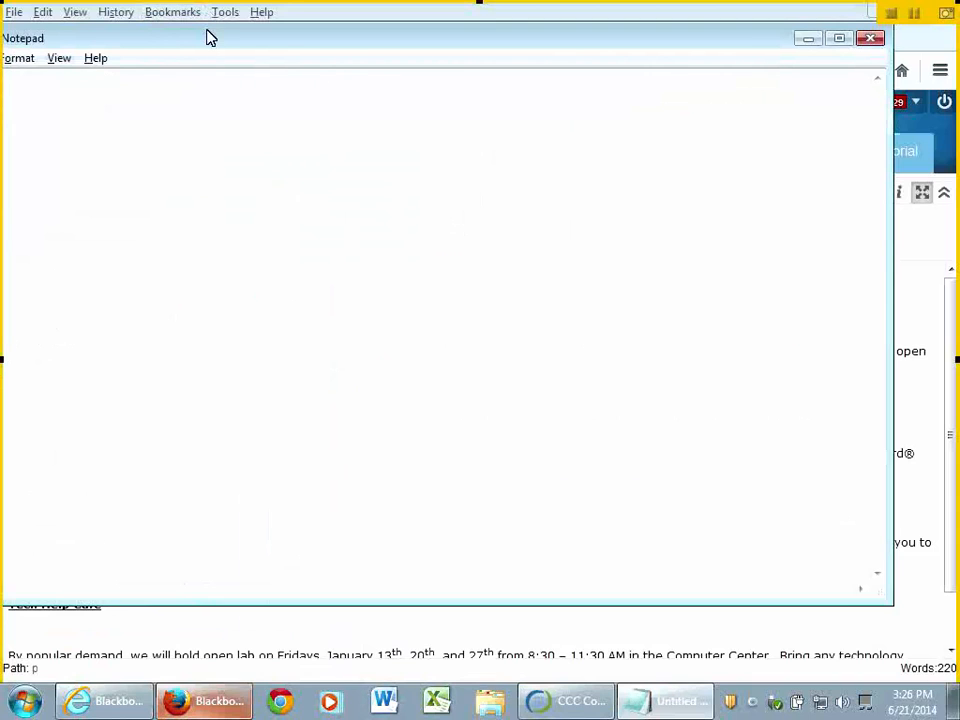
drag(208, 34, 229, 37)
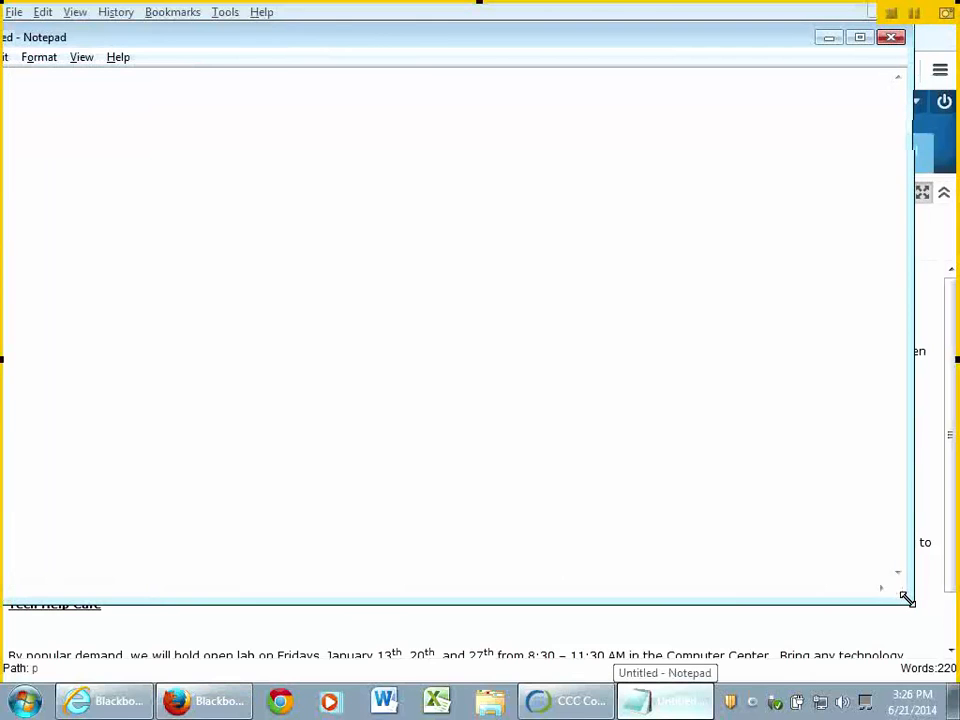
drag(911, 605, 815, 617)
drag(354, 45, 425, 54)
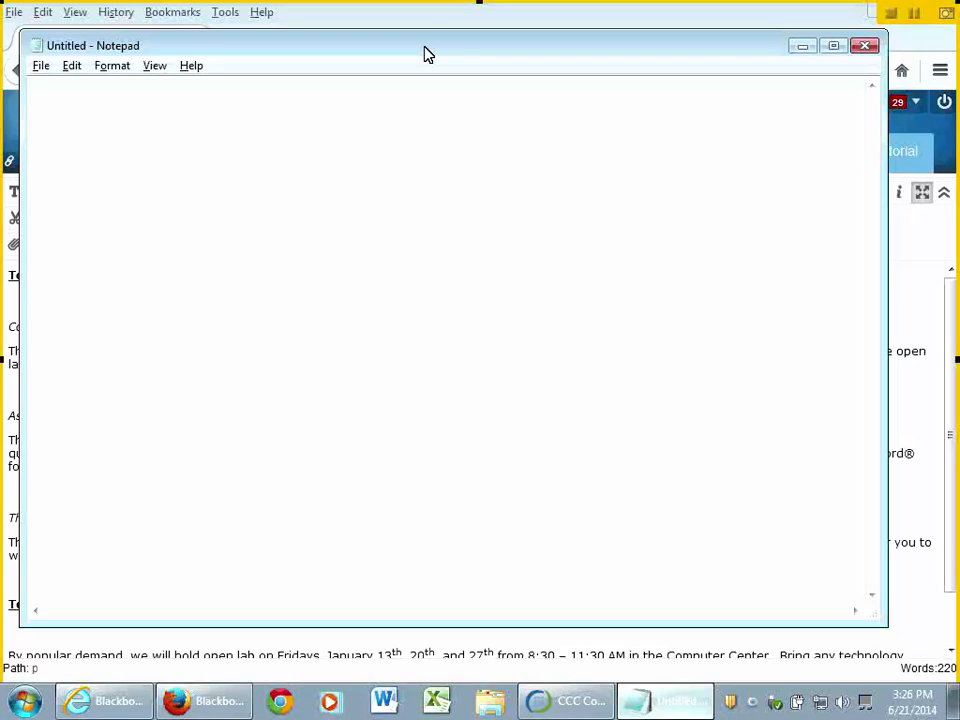
click(40, 68)
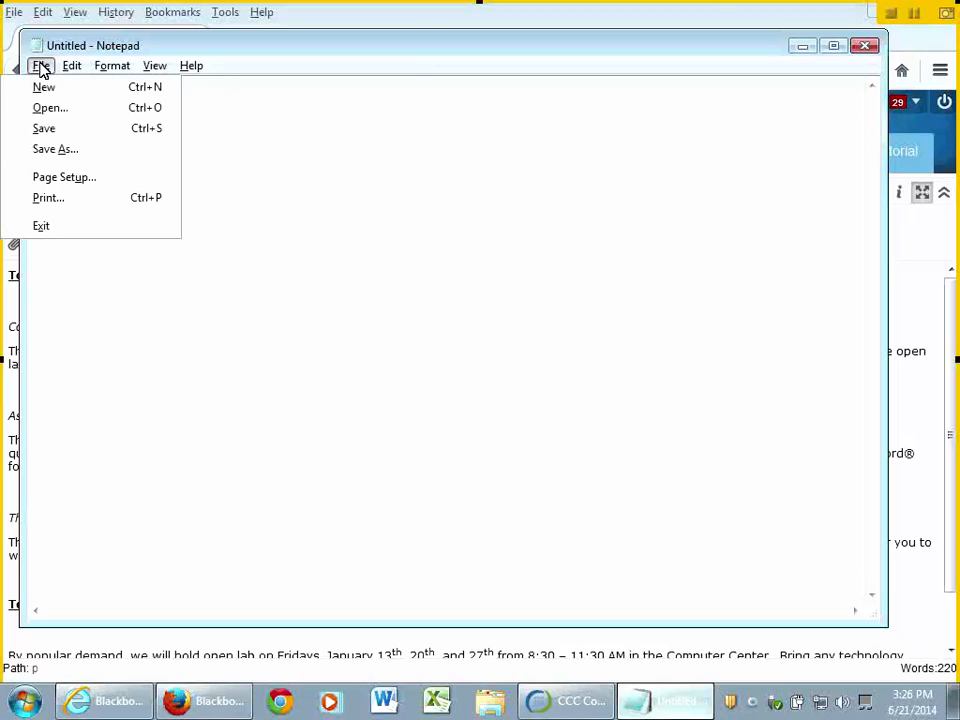
- Open Winter Coaching Series2.txt from the Desktop in Notepad
click(48, 108)
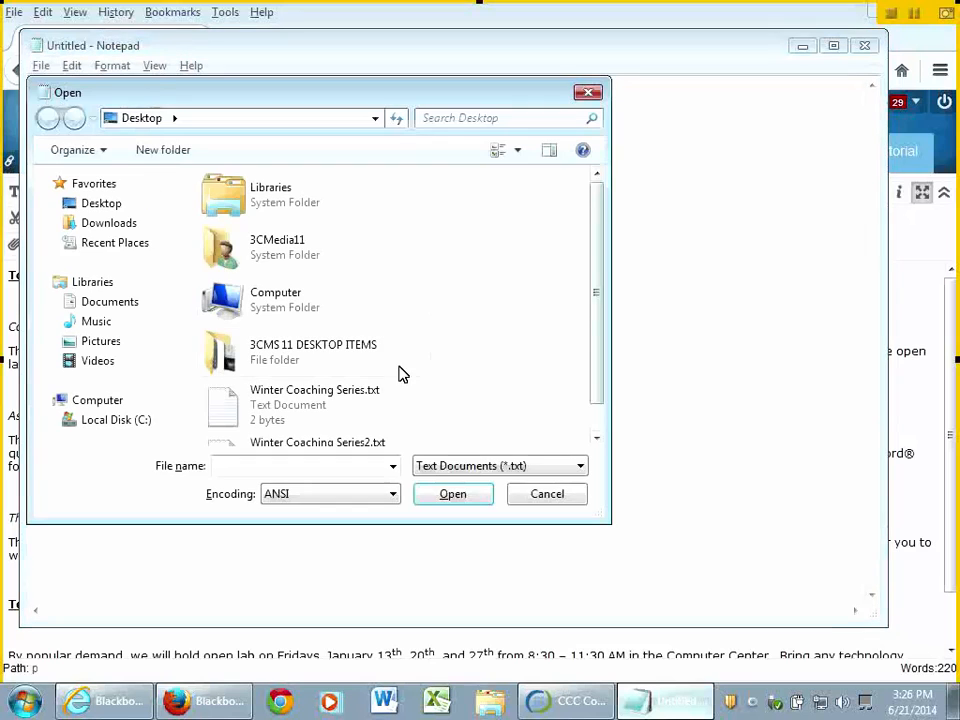
click(319, 444)
click(452, 494)
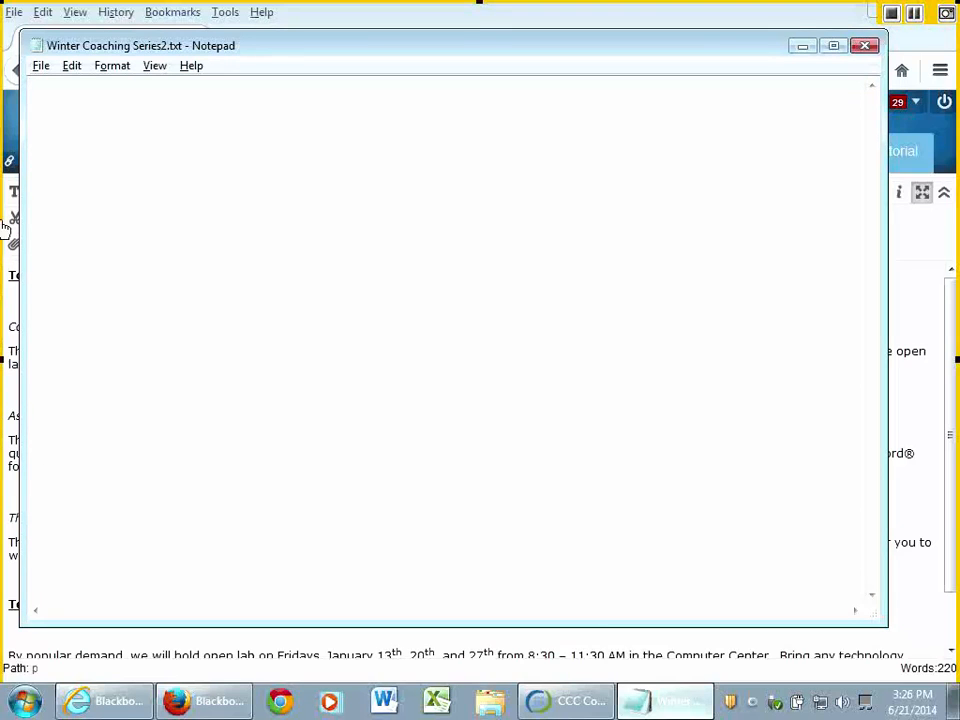
- Open Winter Coaching Series.txt in Notepad, then close Notepad
click(40, 66)
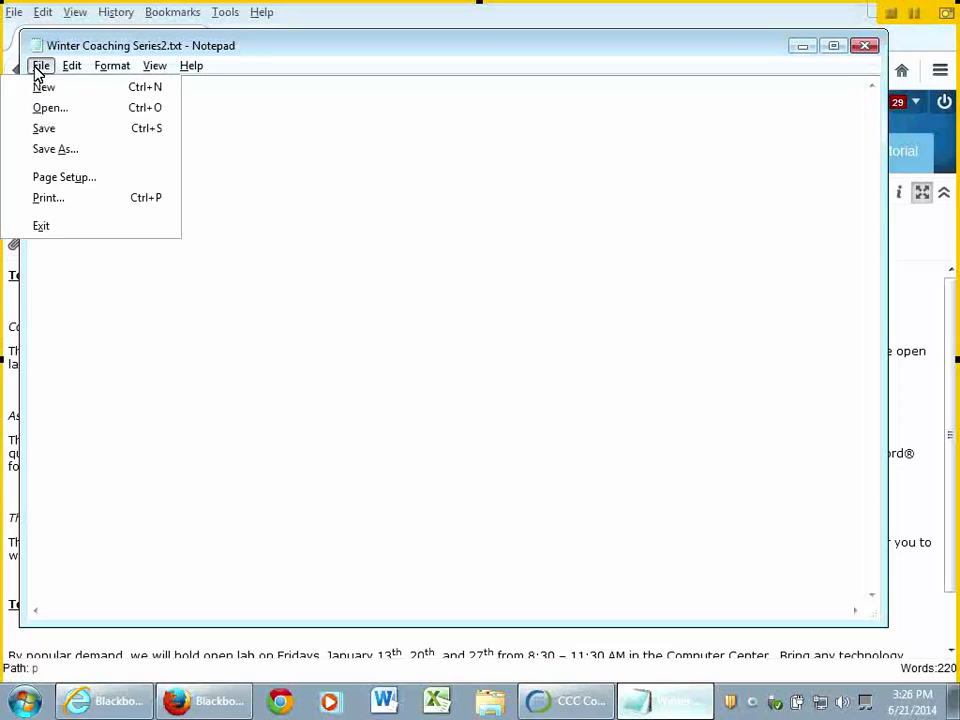
click(45, 121)
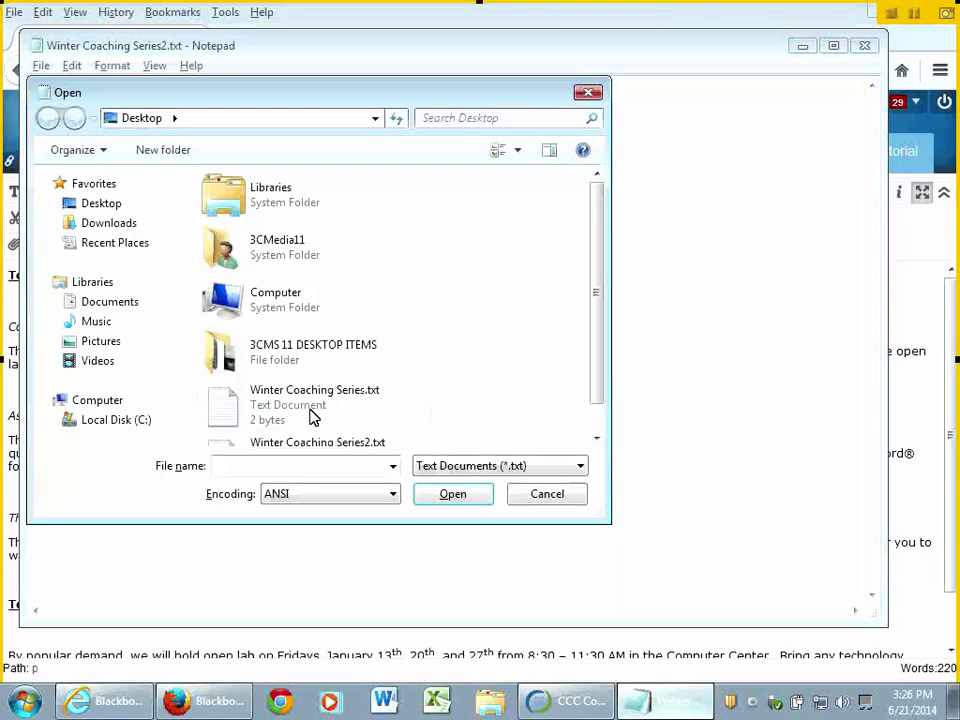
double_click(311, 412)
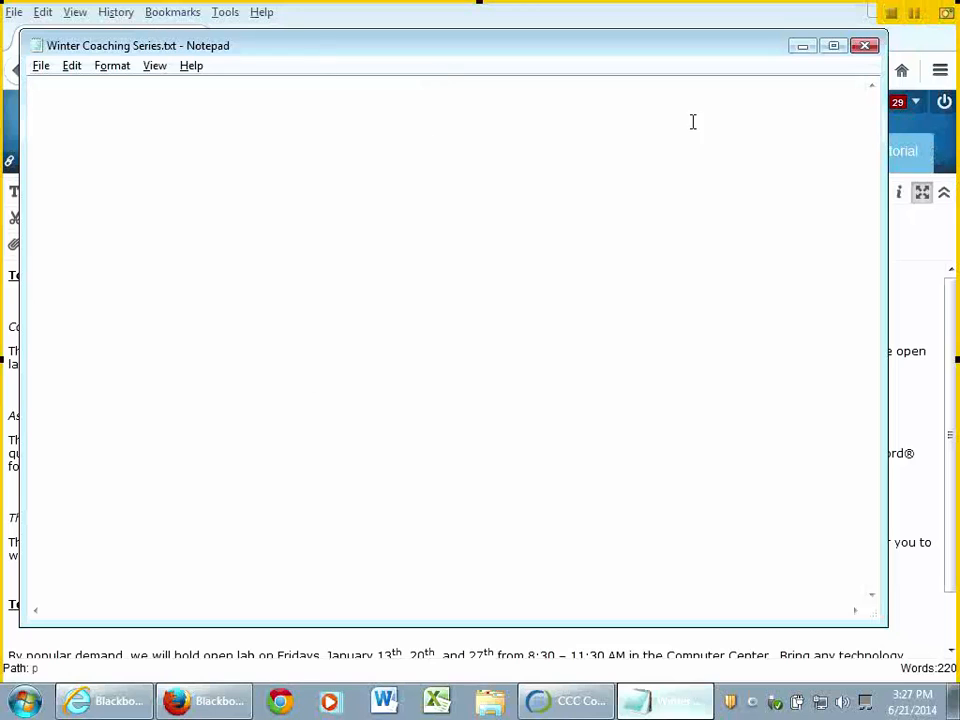
click(866, 46)
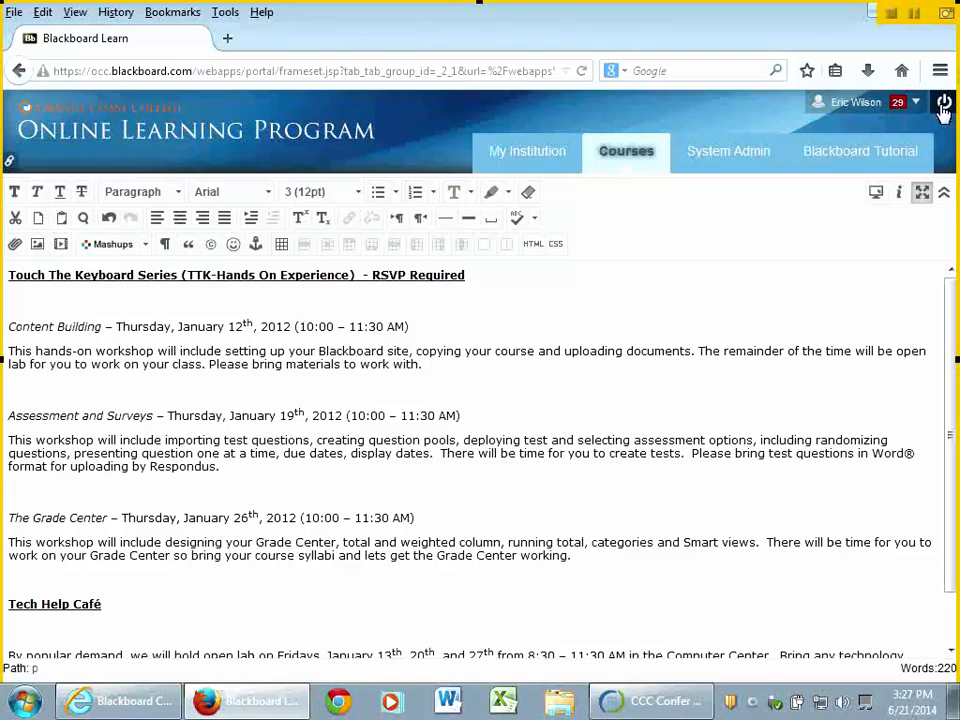
click(532, 245)
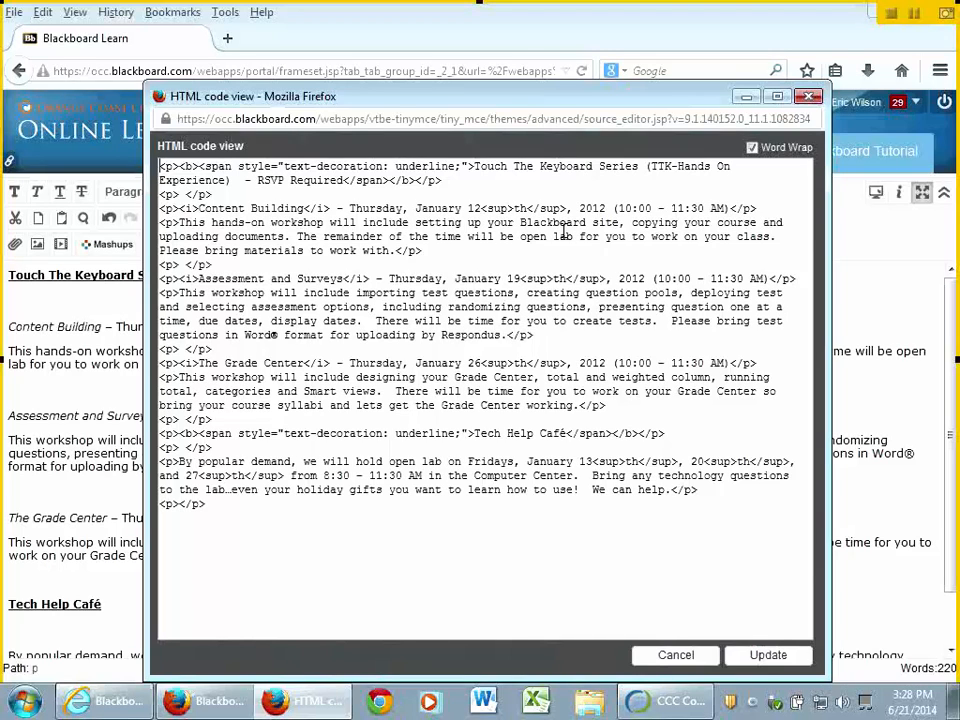
click(809, 97)
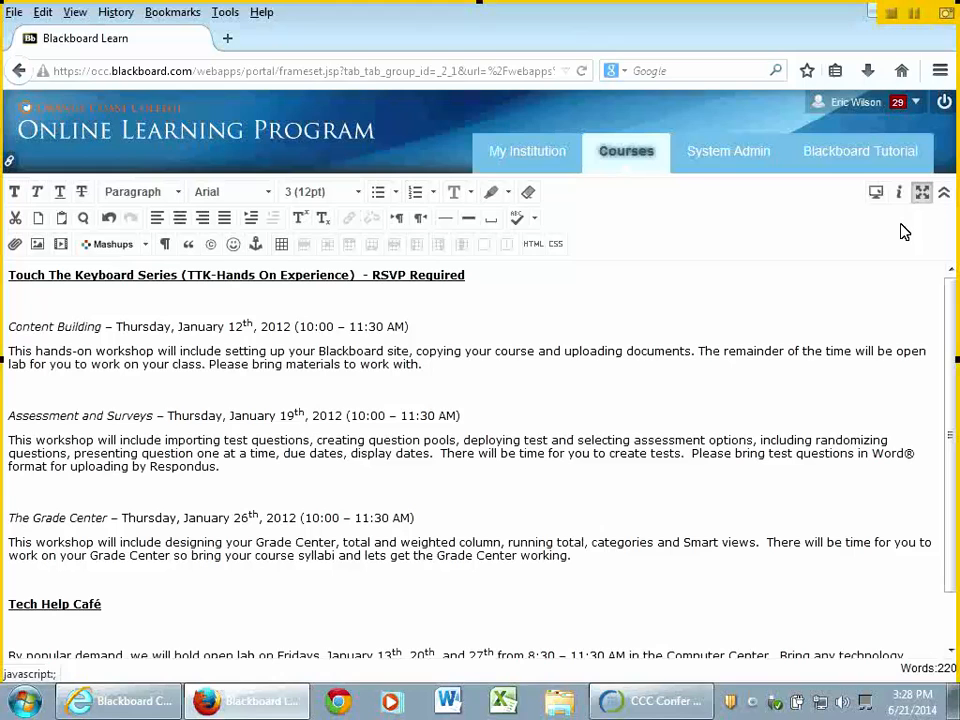
- Exit the editor's full-screen mode to reveal the Cope and Paste item form
click(924, 196)
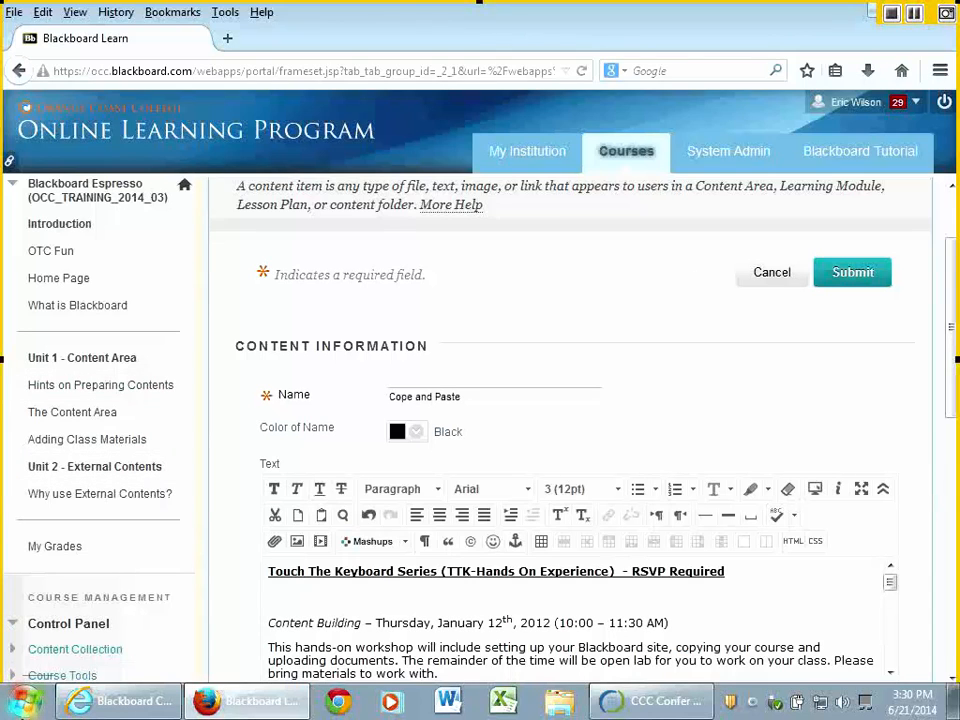
- Launch Notepad, view its Format menu, then close the empty document
click(25, 700)
click(58, 514)
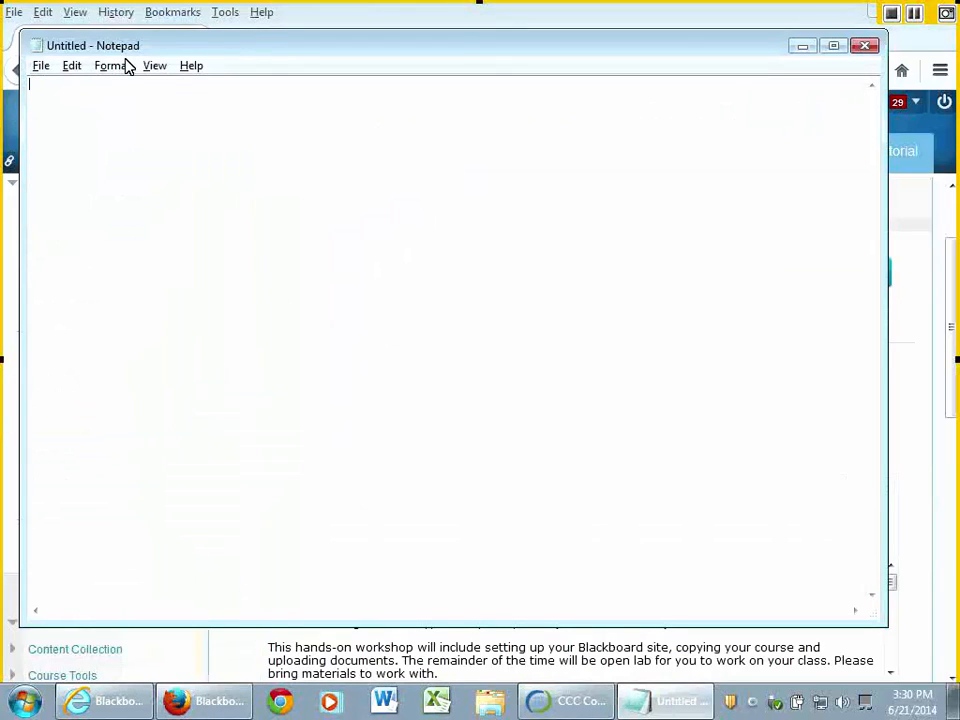
click(118, 66)
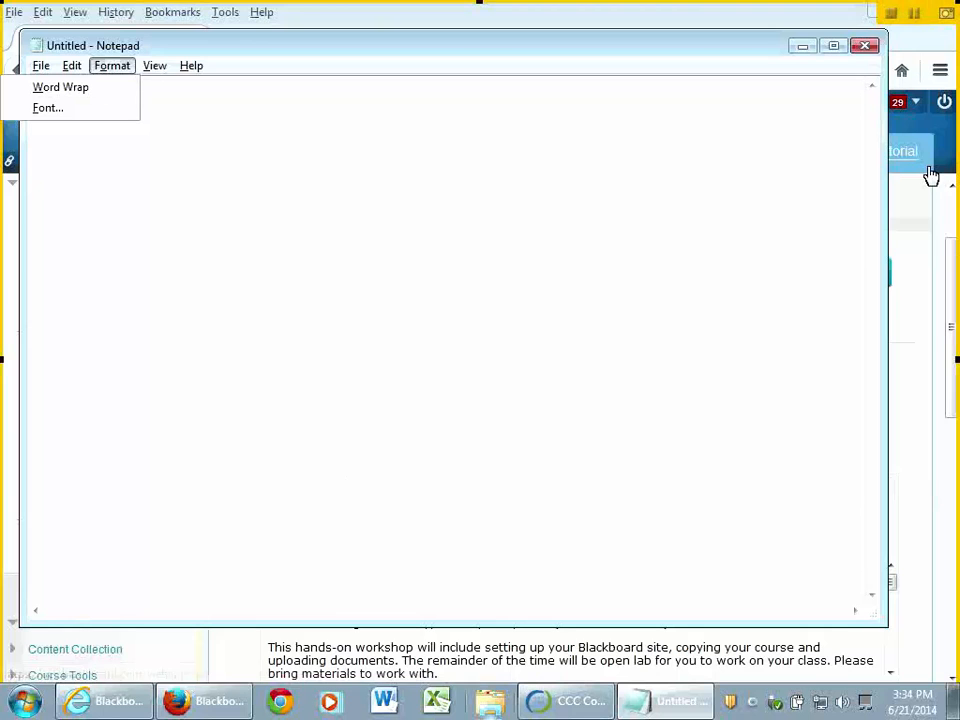
click(866, 46)
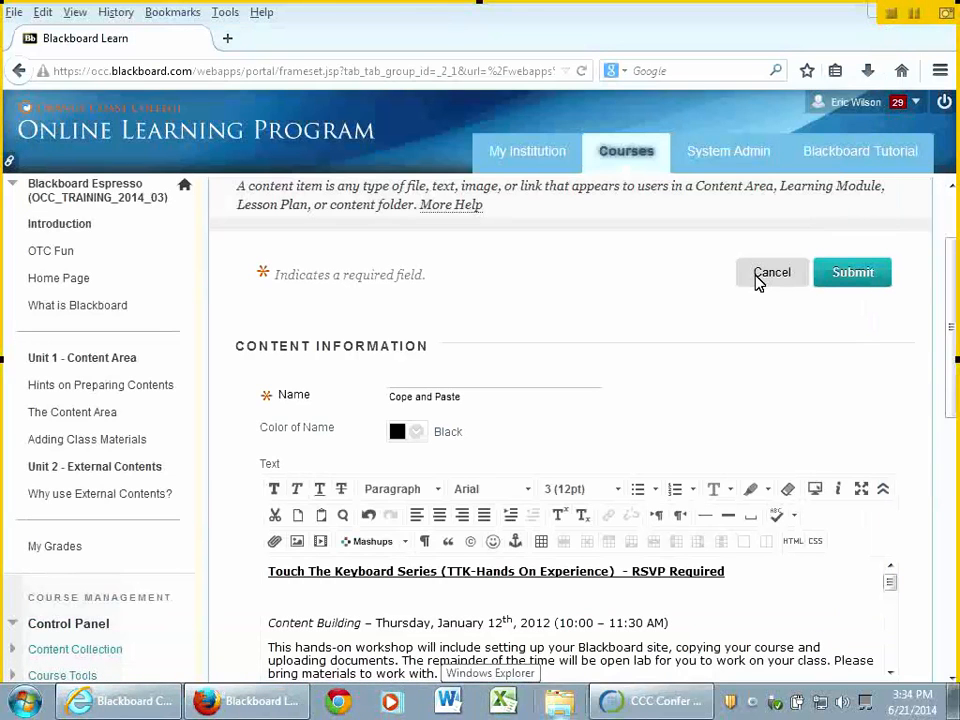
- Cancel the unsaved content item and open the FILM A100 course from the Courses tab
click(760, 276)
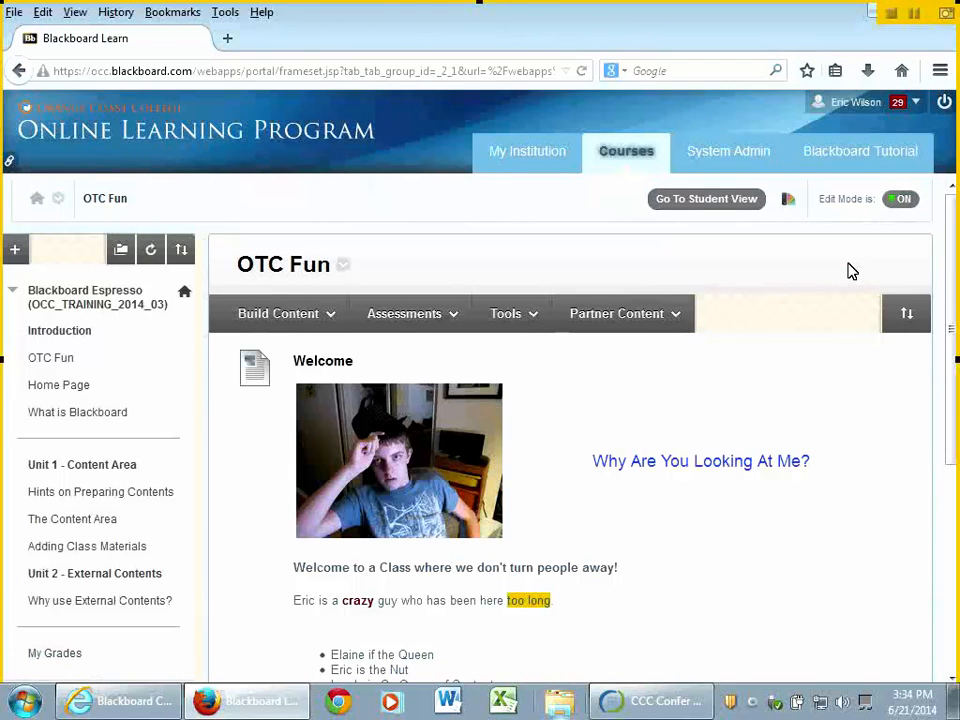
click(788, 199)
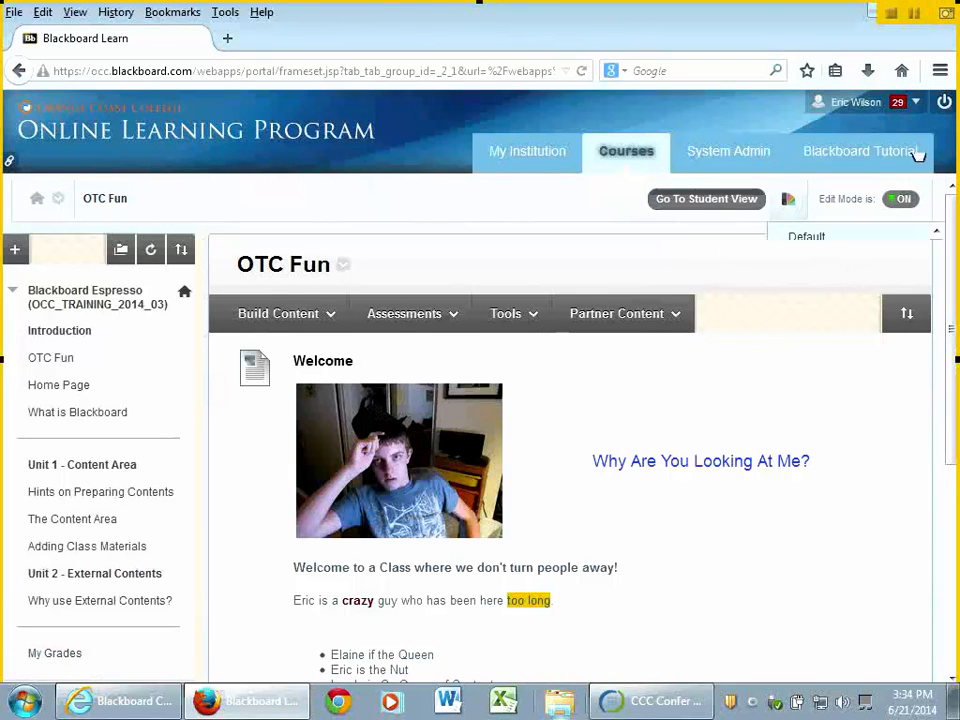
click(652, 152)
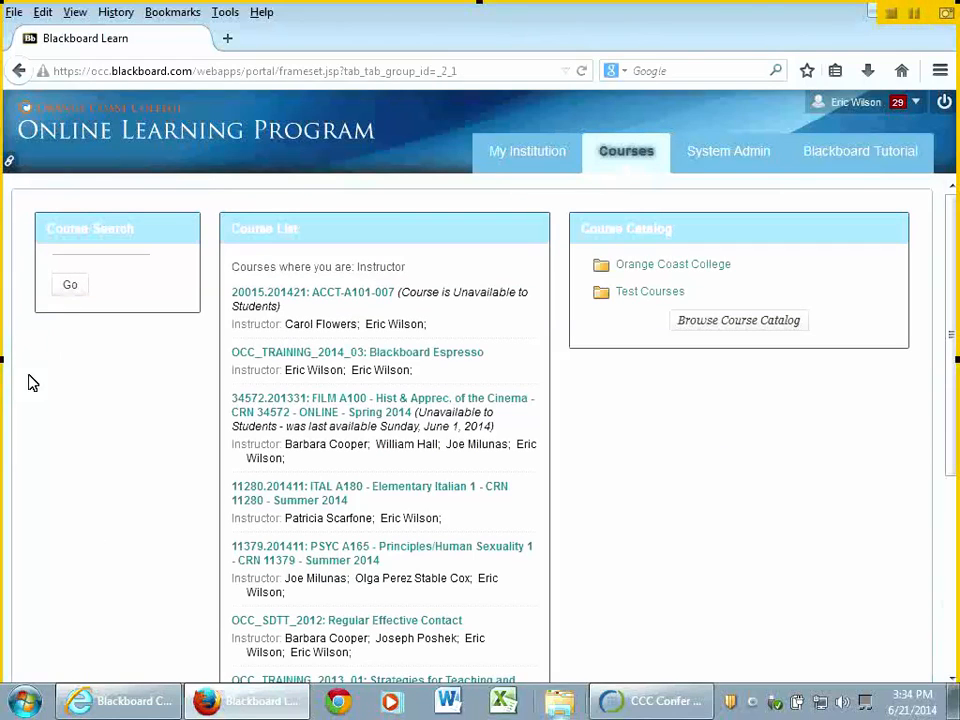
click(404, 404)
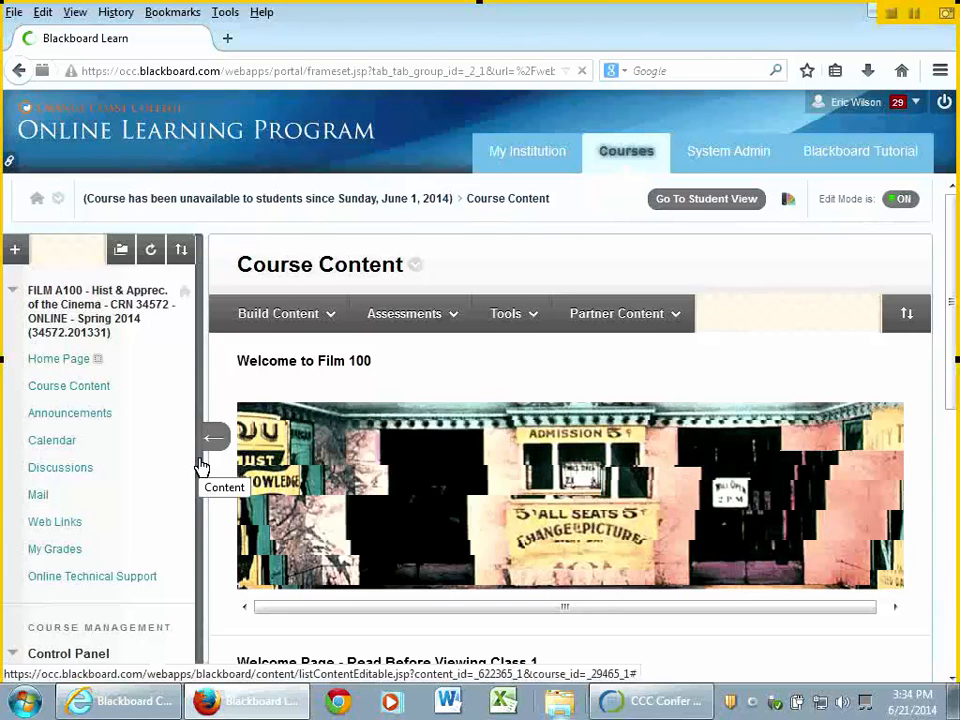
scroll(201, 465, down, 5)
- Open Date Management under Course Tools, showing the course start date 1/27/14
click(62, 277)
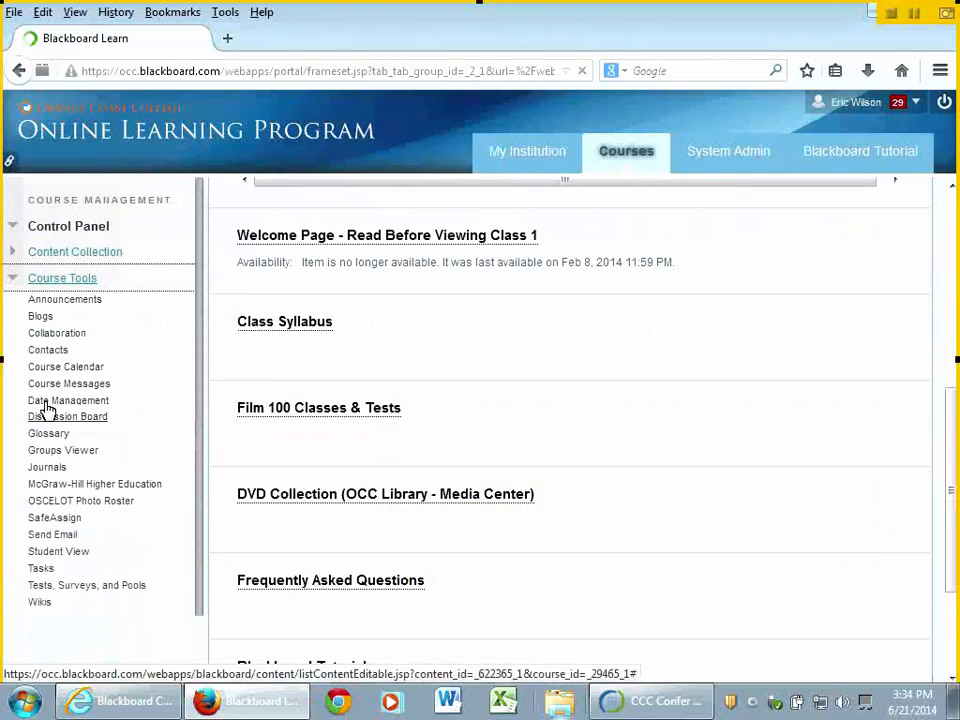
click(58, 400)
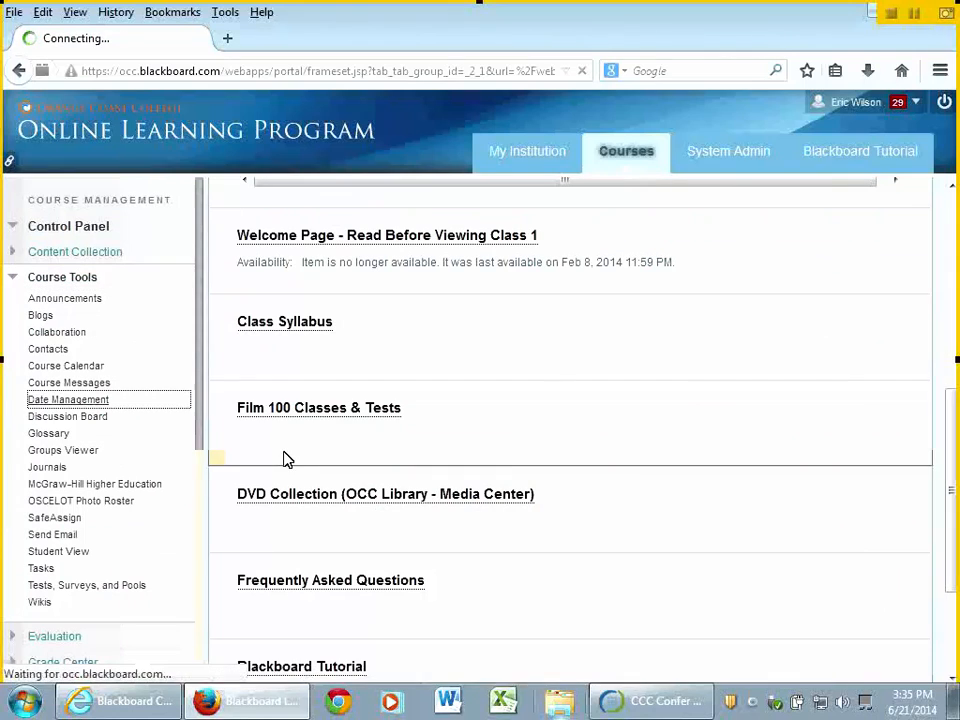
click(82, 405)
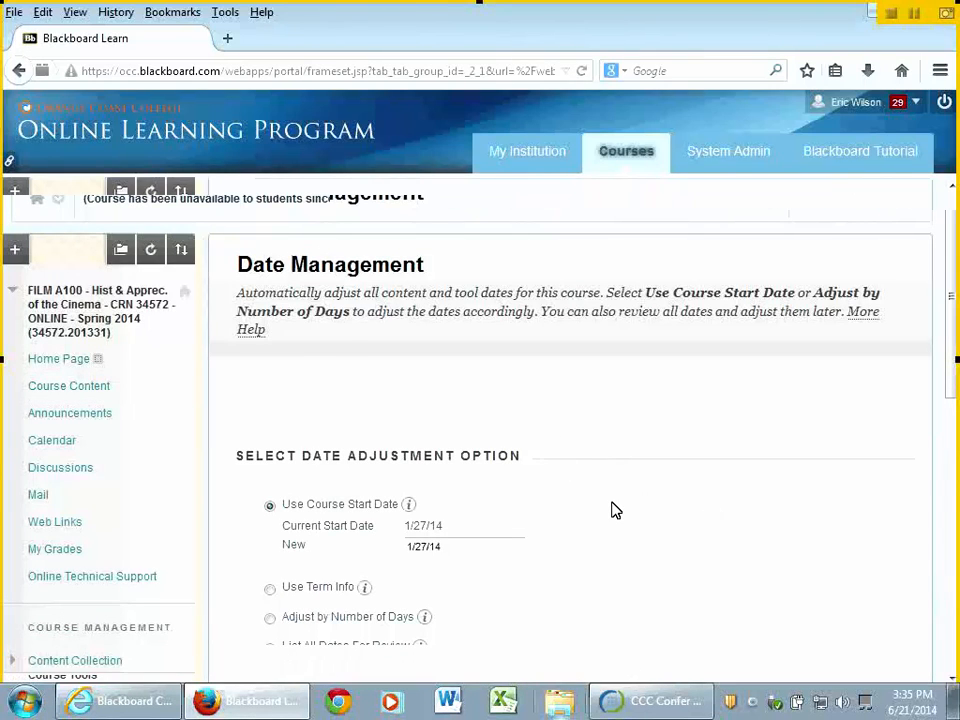
scroll(615, 510, down, 3)
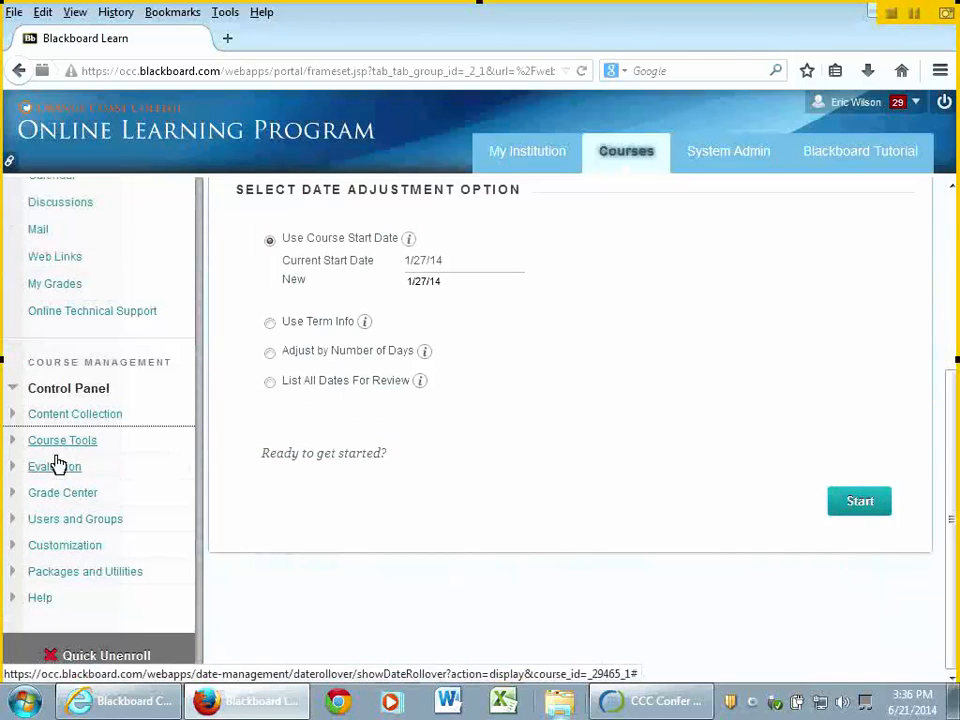
click(70, 467)
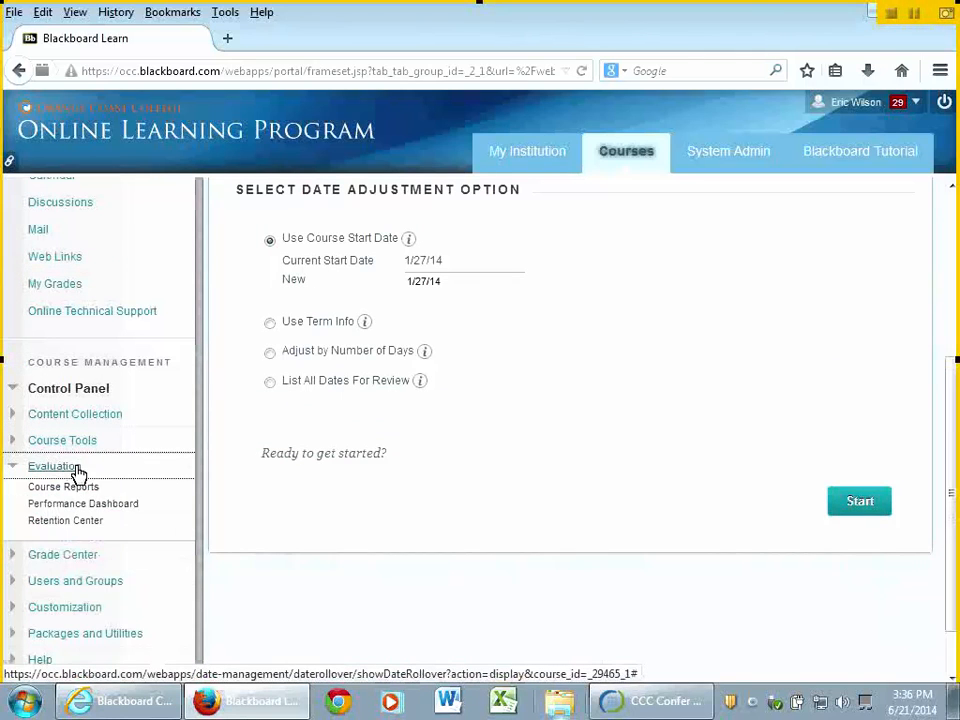